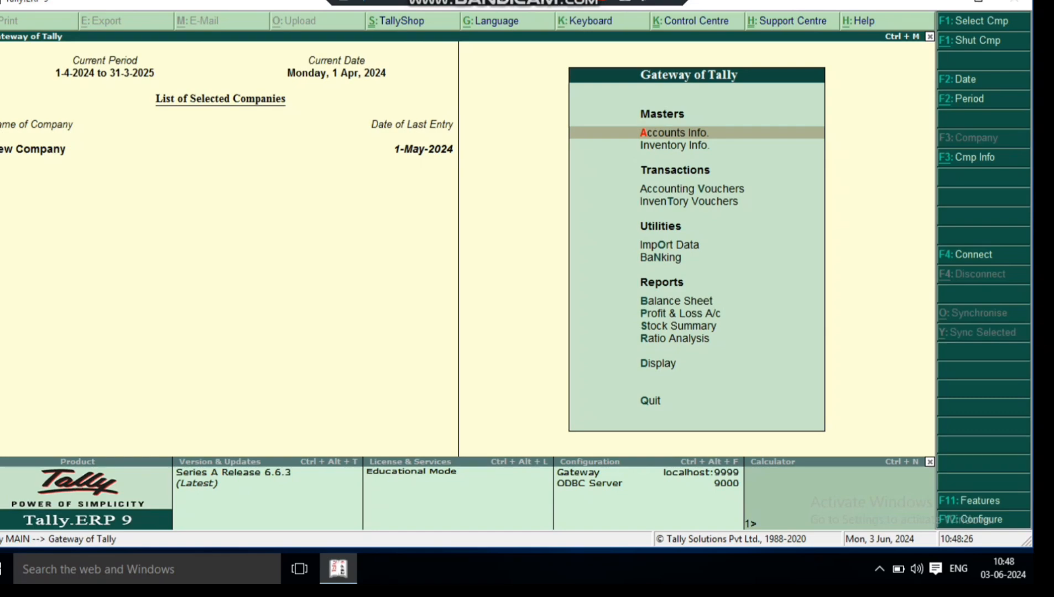
- Start a new single stock item named Empity Bottles under the Primary group
key(i)
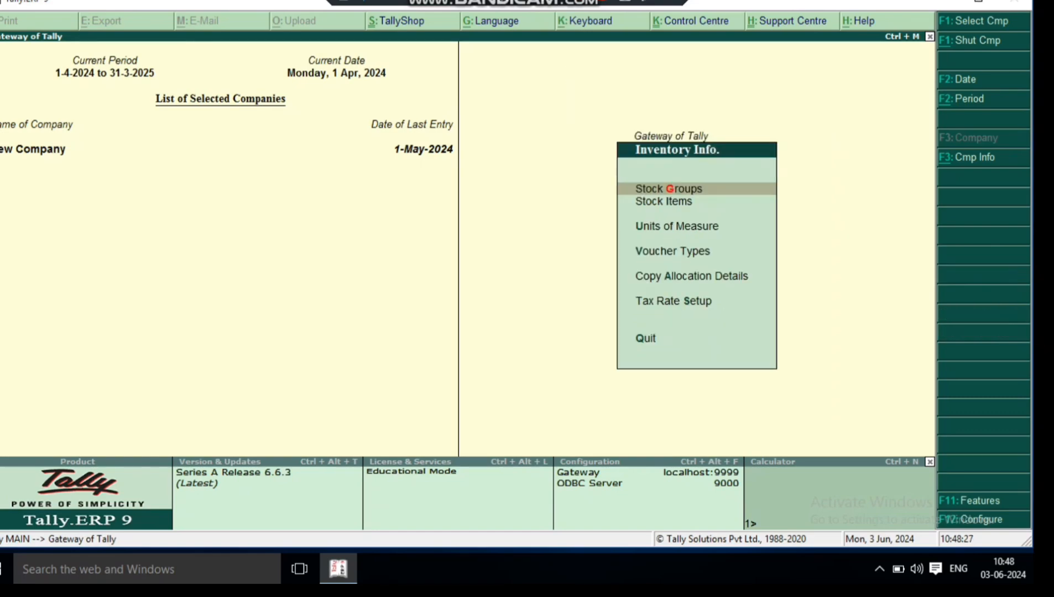
key(i)
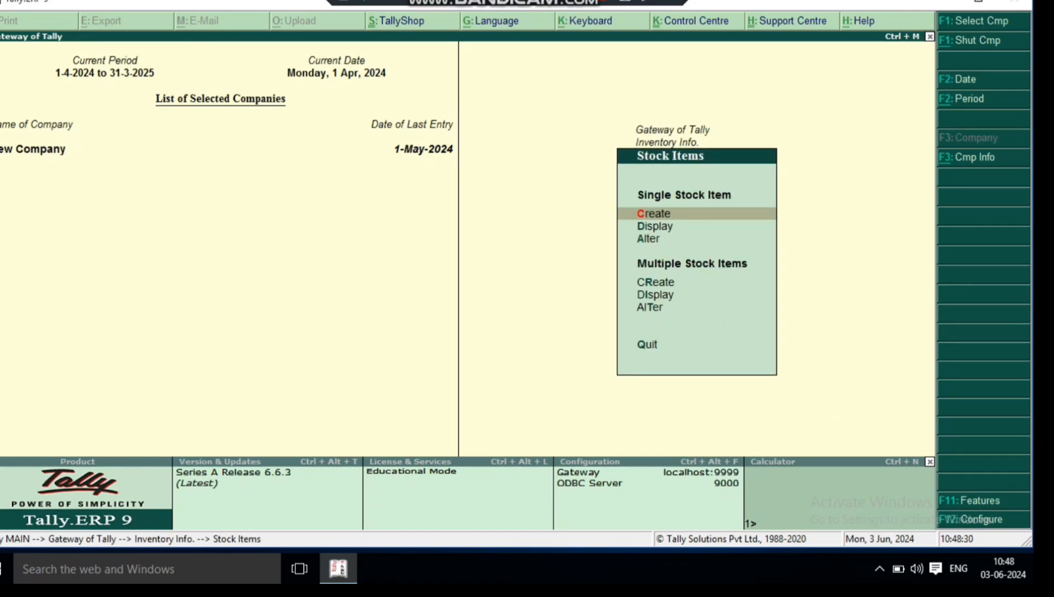
text(c)
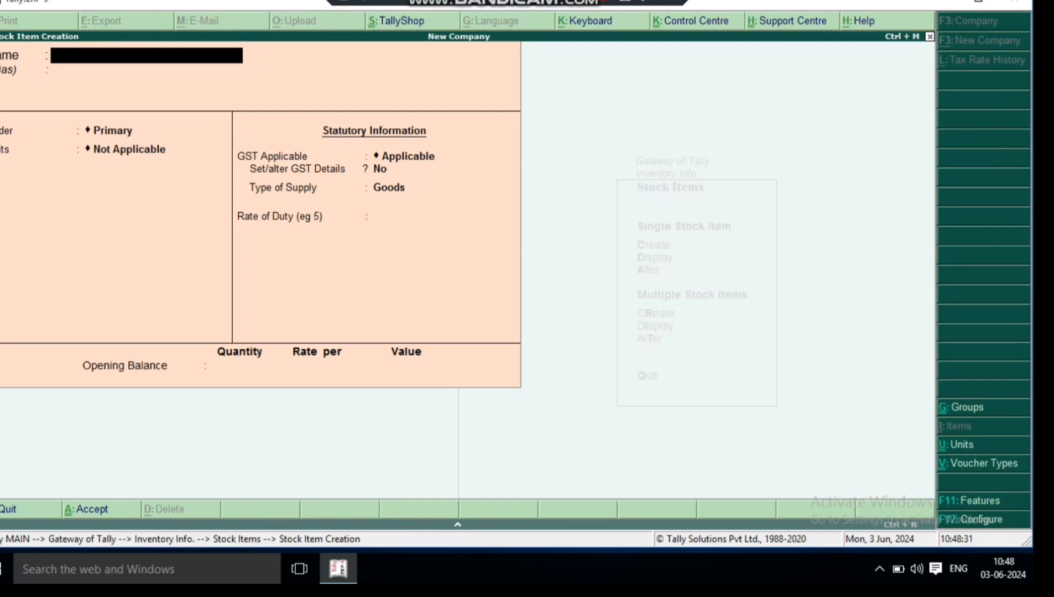
text(Empity Bot)
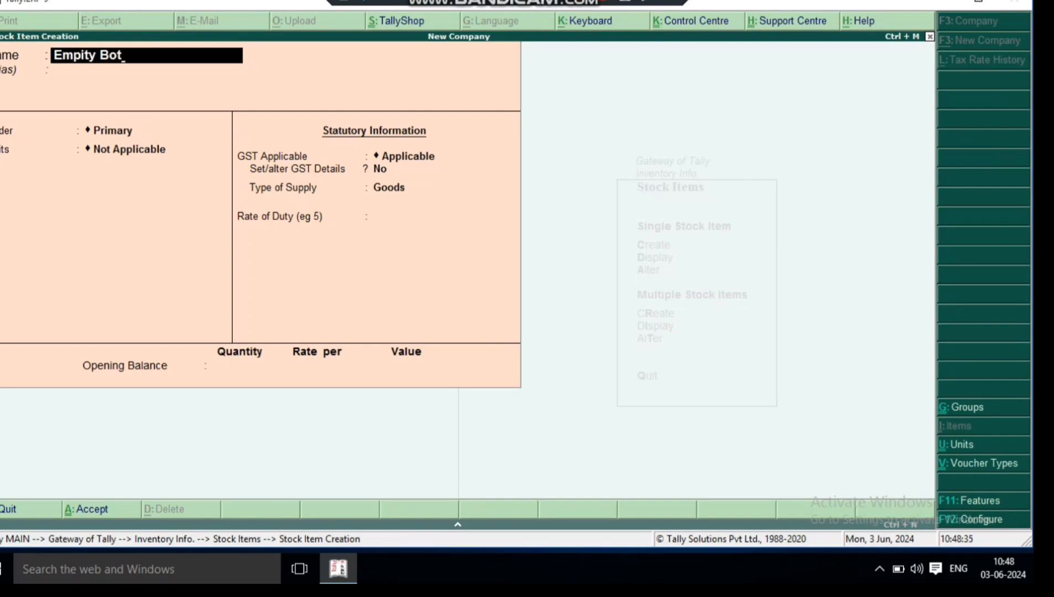
text(tles)
key(Return)
key(Return)
key(Return)
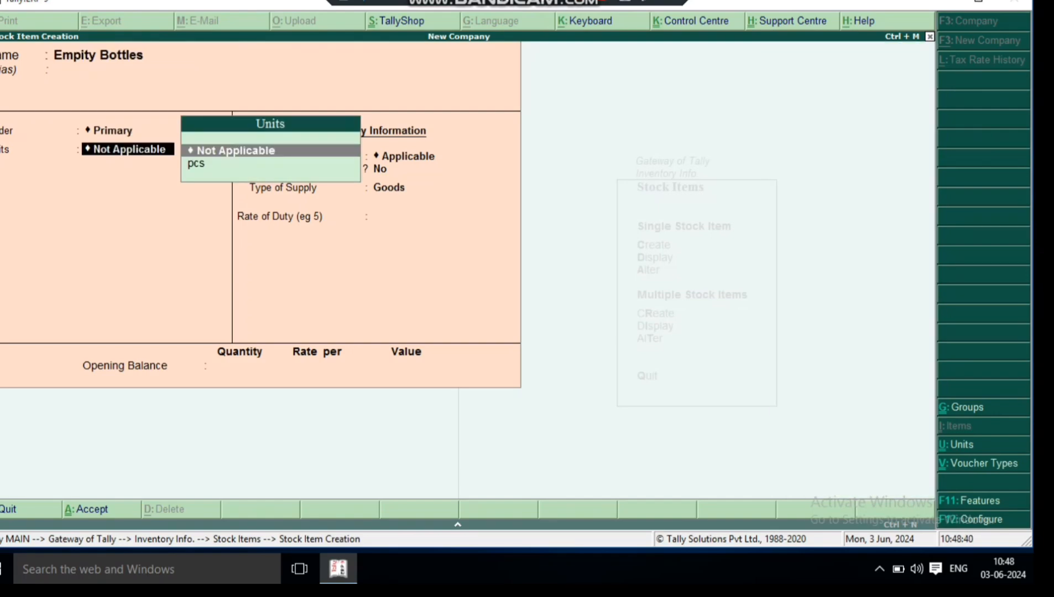
- Create a simple unit with symbol nos and unit quantity code NOS-NUMBERS for the Empity Bottles item
key(Down)
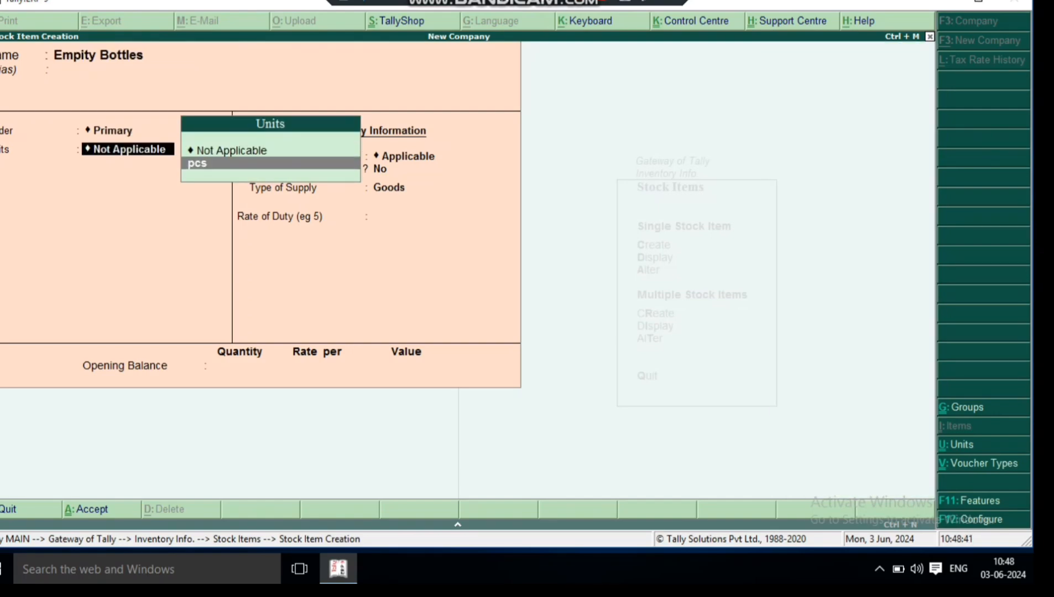
key(alt+c)
text(nos)
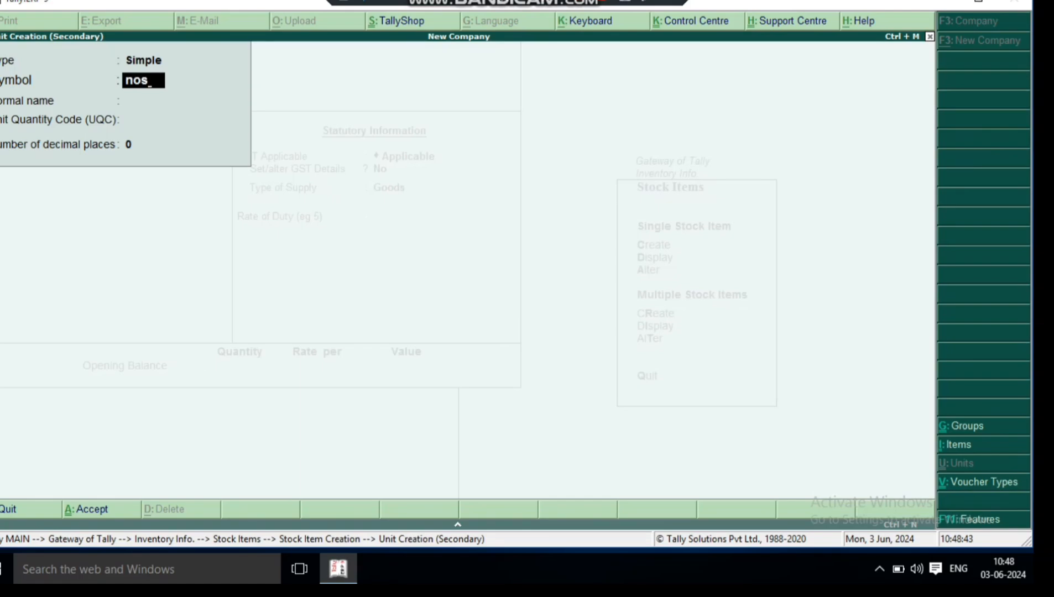
key(Return)
key(Return)
text(nu)
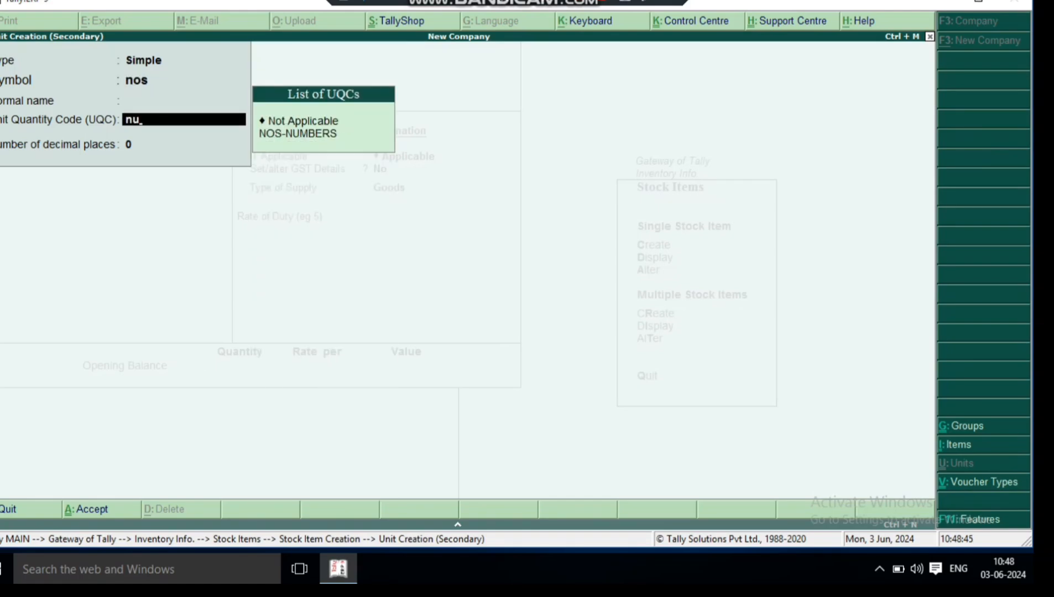
key(Down)
key(Return)
key(BackSpace)
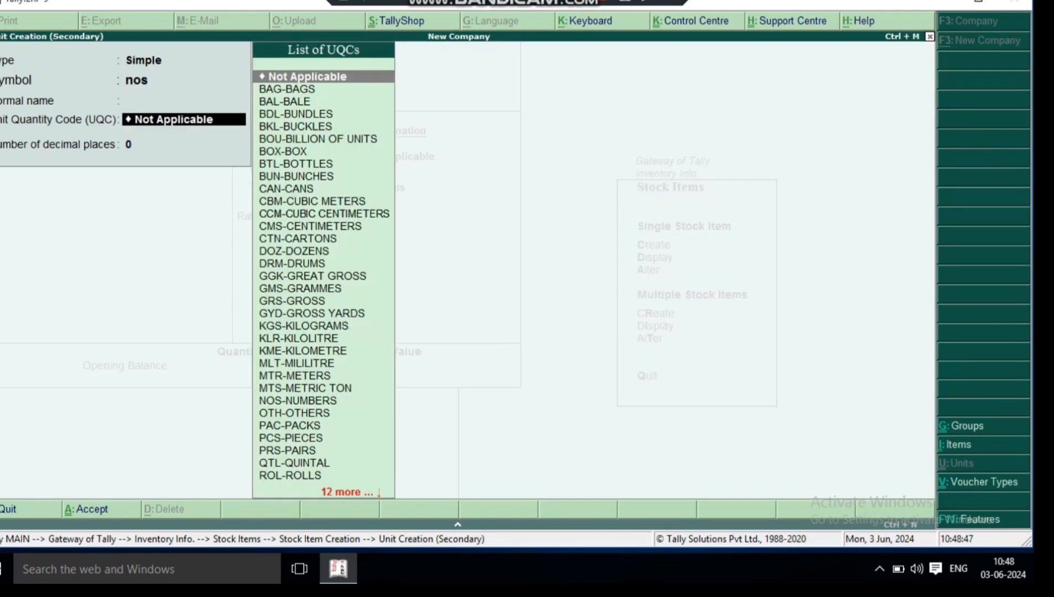
text(nu)
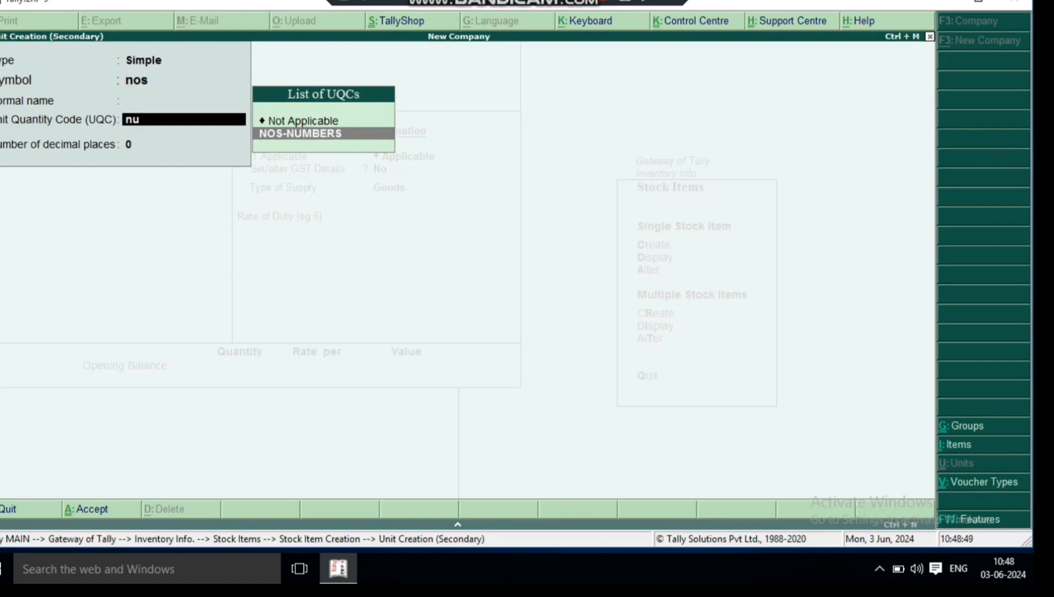
key(Return)
- Save the Empity Bottles stock item with the unit nos and the default statutory settings
key(Return)
key(Return)
key(Return)
key(Return)
key(Return)
key(Return)
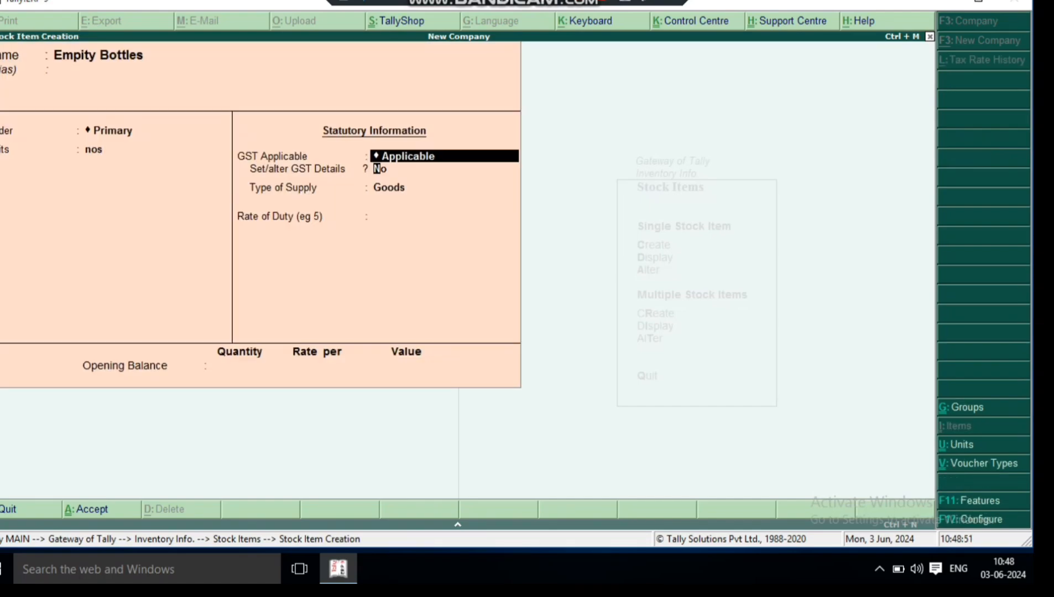
- Create a stock item named Caps under Primary with the unit nos and default statutory settings
key(Return)
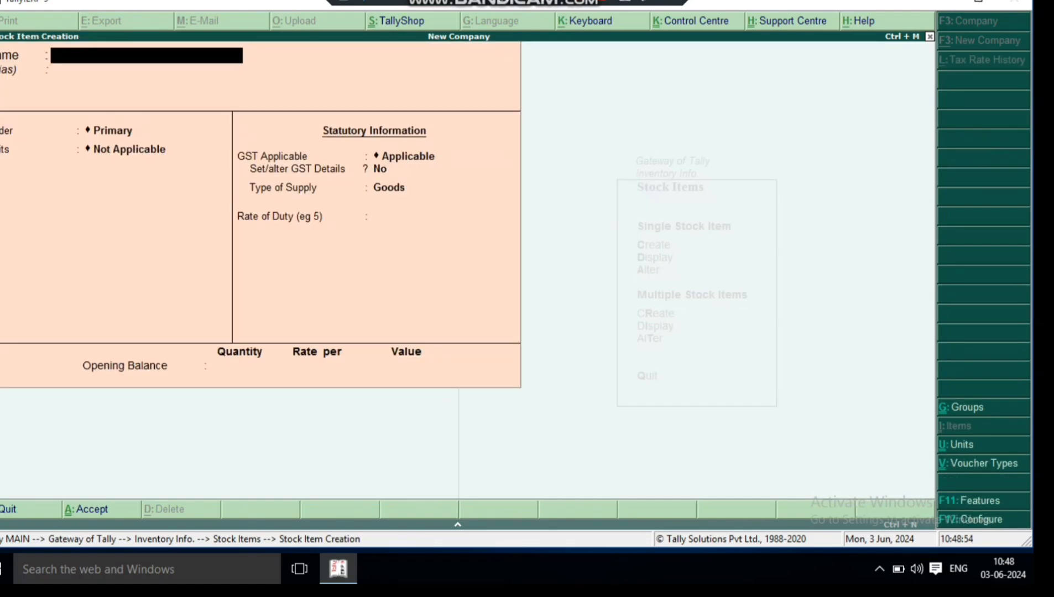
text(Caps)
key(Return)
key(Return)
key(Return)
key(Down)
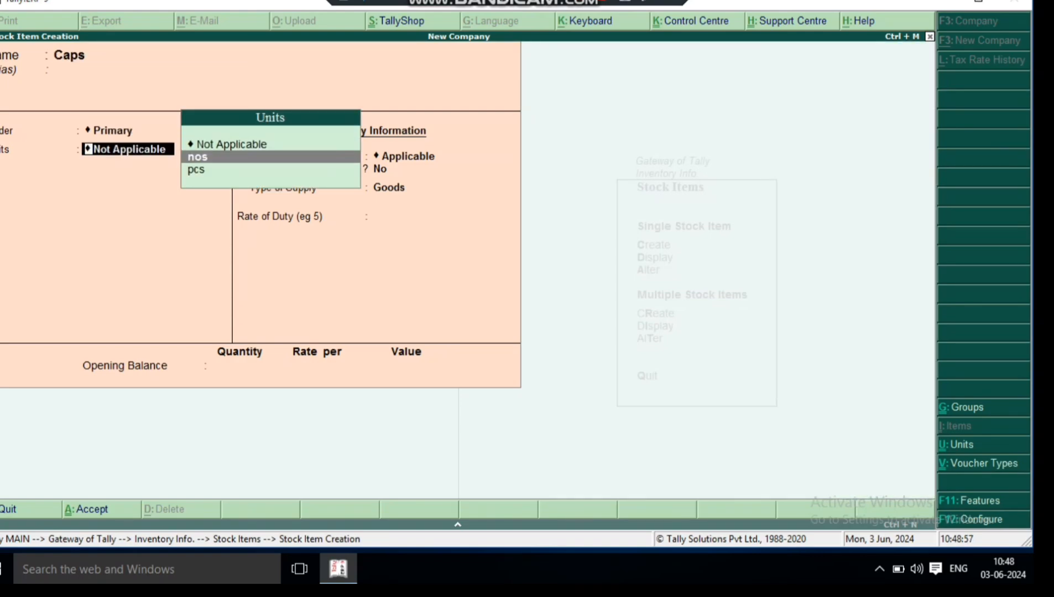
key(Return)
key(Return)
key(Return)
key(Return)
key(Return)
key(Return)
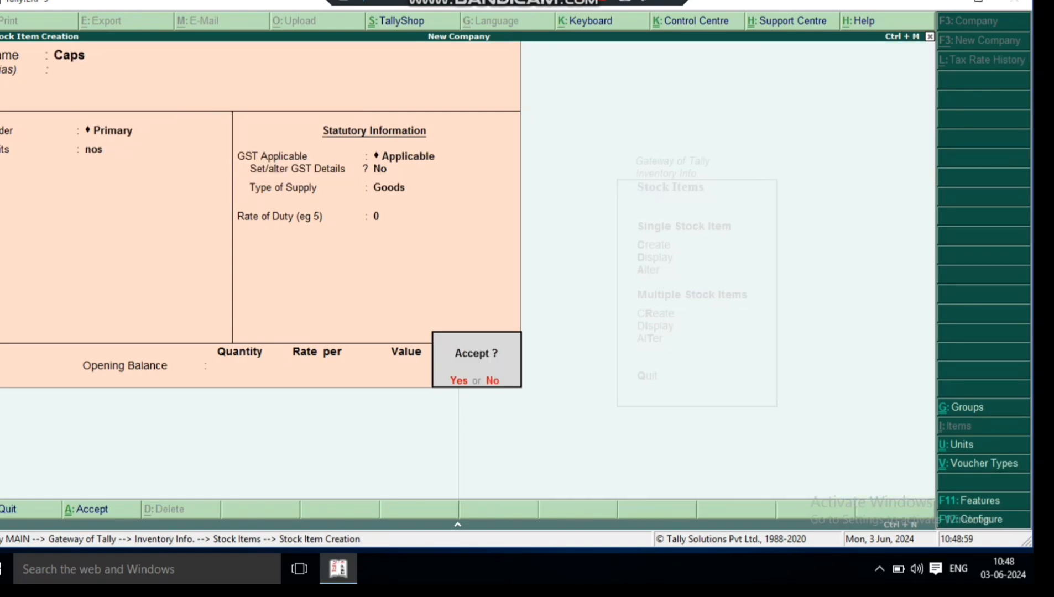
- Create a stock item named Labels under Primary with the unit nos and default statutory settings
key(Return)
text(Label)
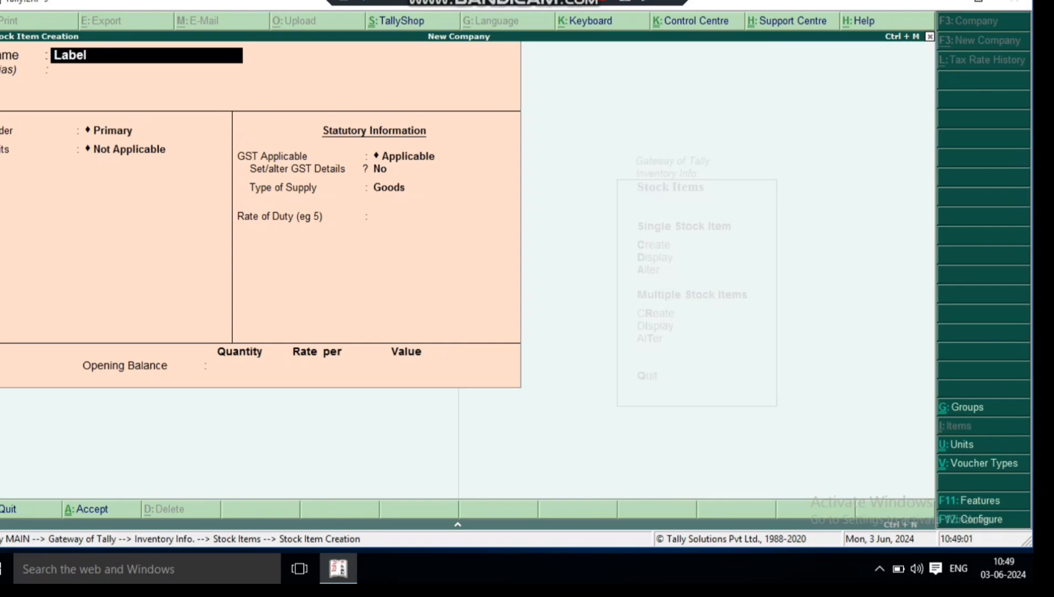
text(s)
key(Return)
key(Return)
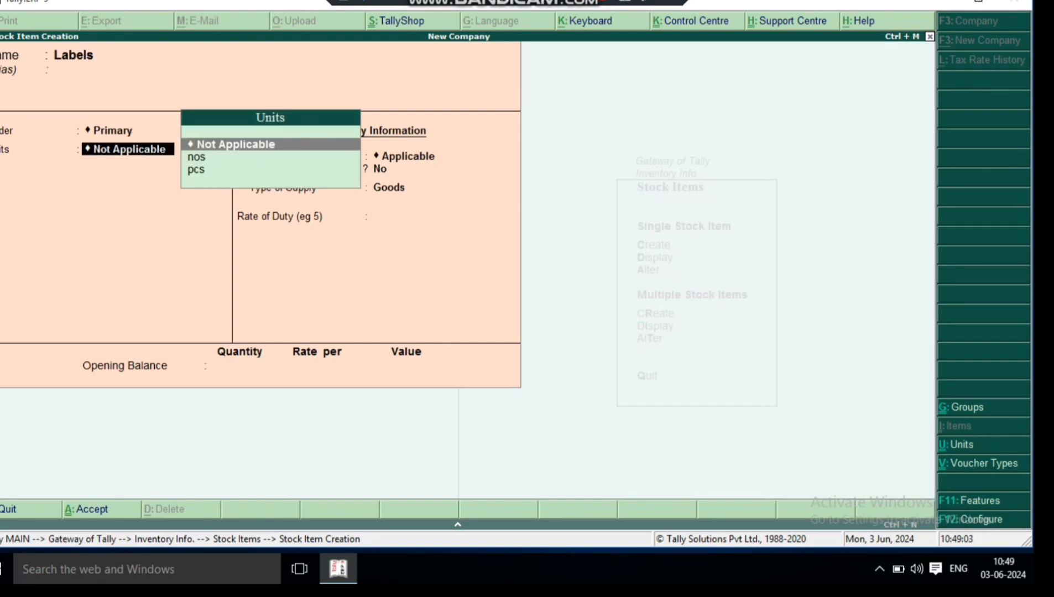
key(Down)
key(Return)
key(Return)
key(Return)
key(Return)
key(Return)
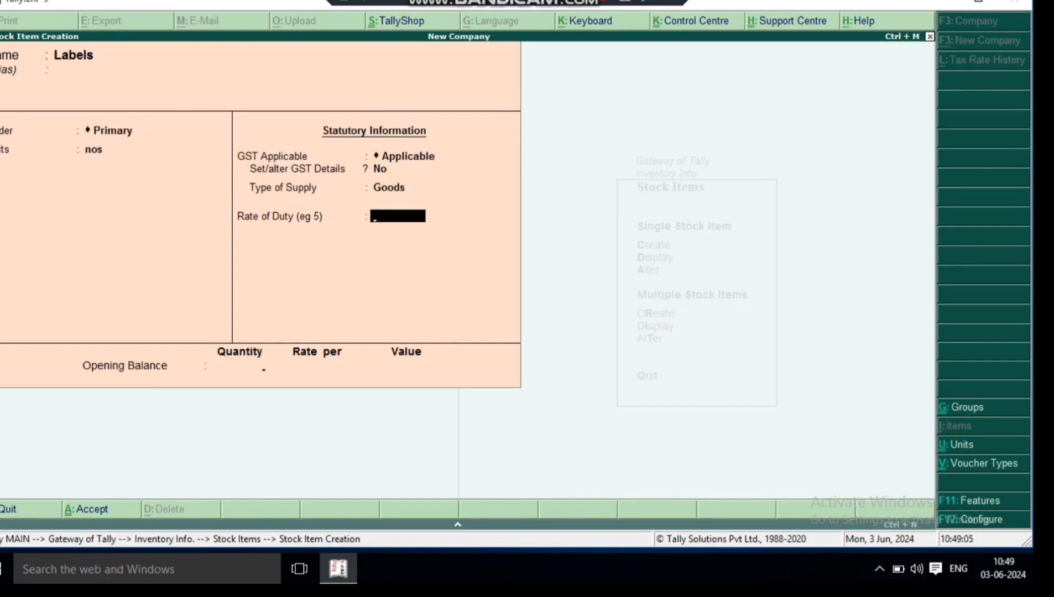
- Start a new stock item named Water under the Primary group
key(Return)
text(Water)
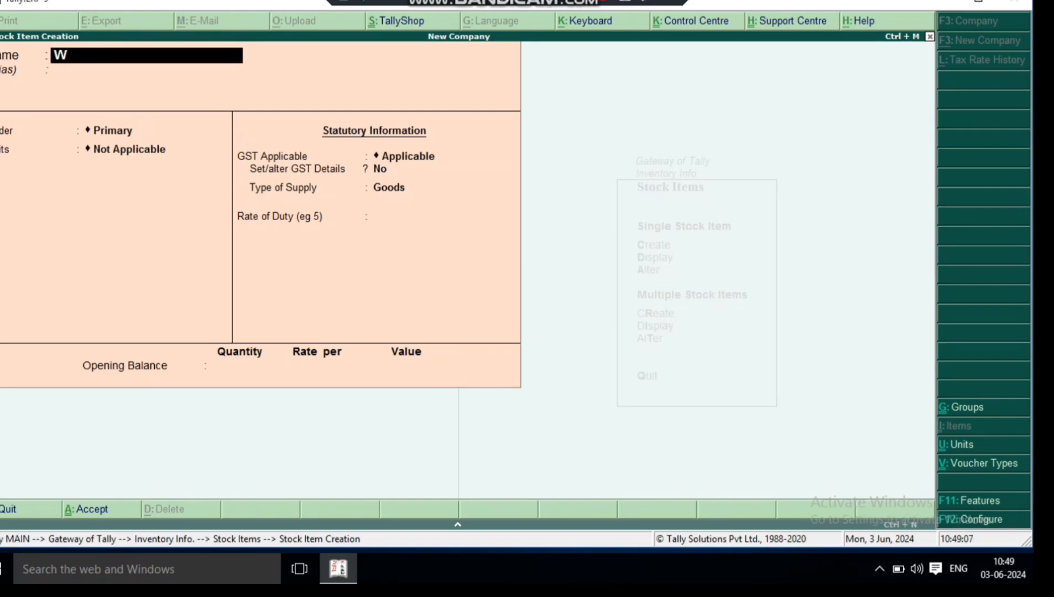
key(Return)
key(Return)
key(Return)
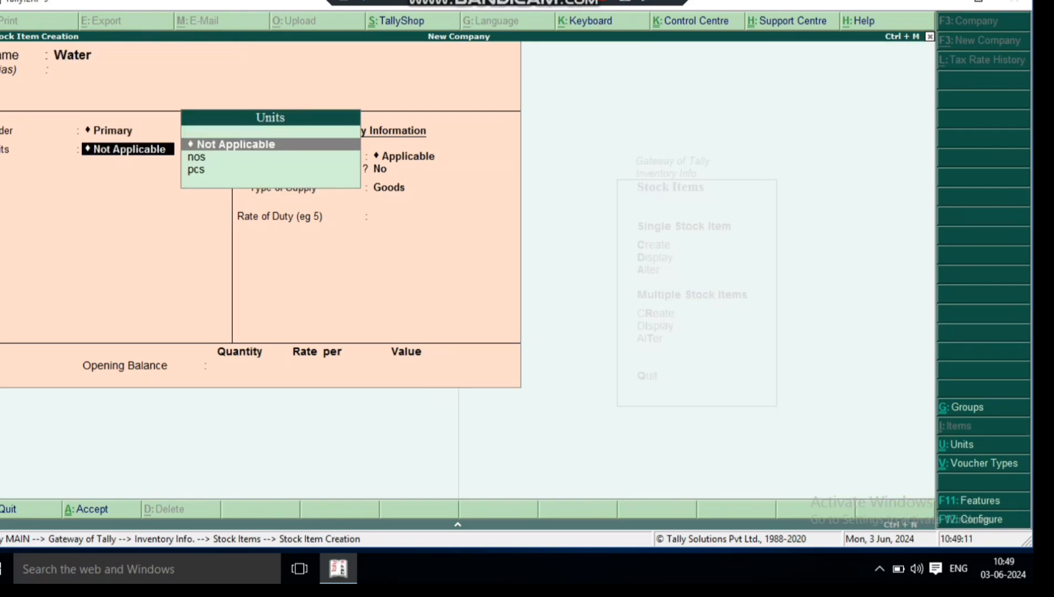
- Start a new simple unit for the Water item and set its symbol to ltr
key(alt+c)
text(liter)
key(BackSpace)
key(BackSpace)
key(BackSpace)
key(BackSpace)
key(BackSpace)
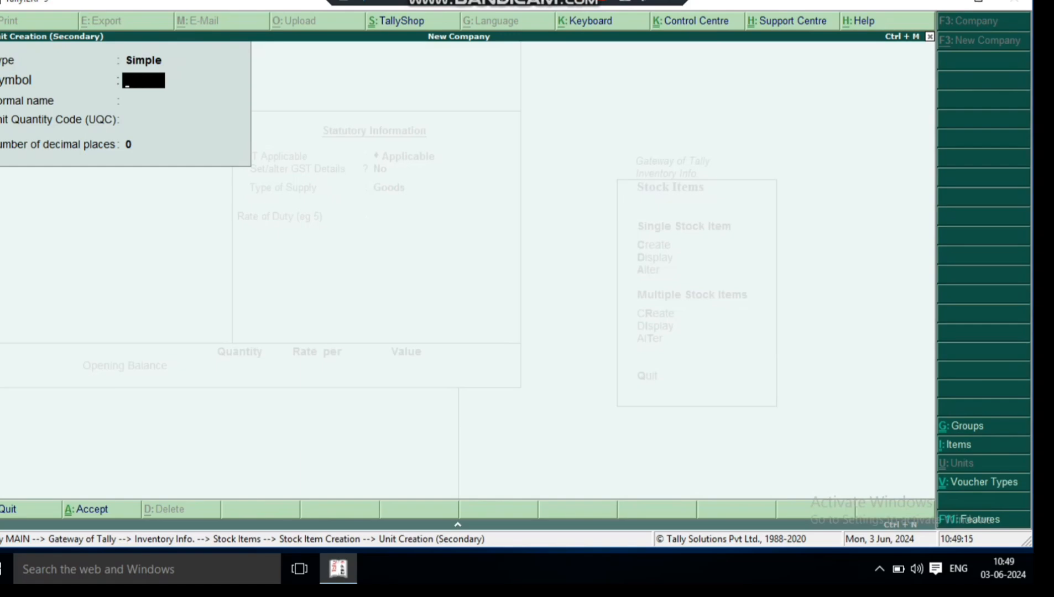
text(ltr)
key(Return)
key(Return)
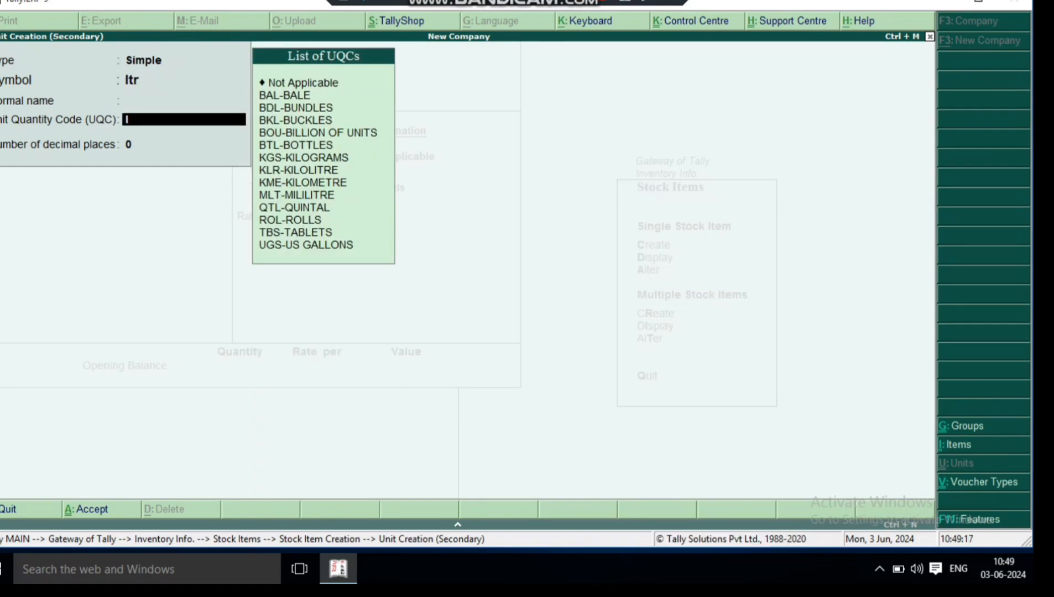
text(litr)
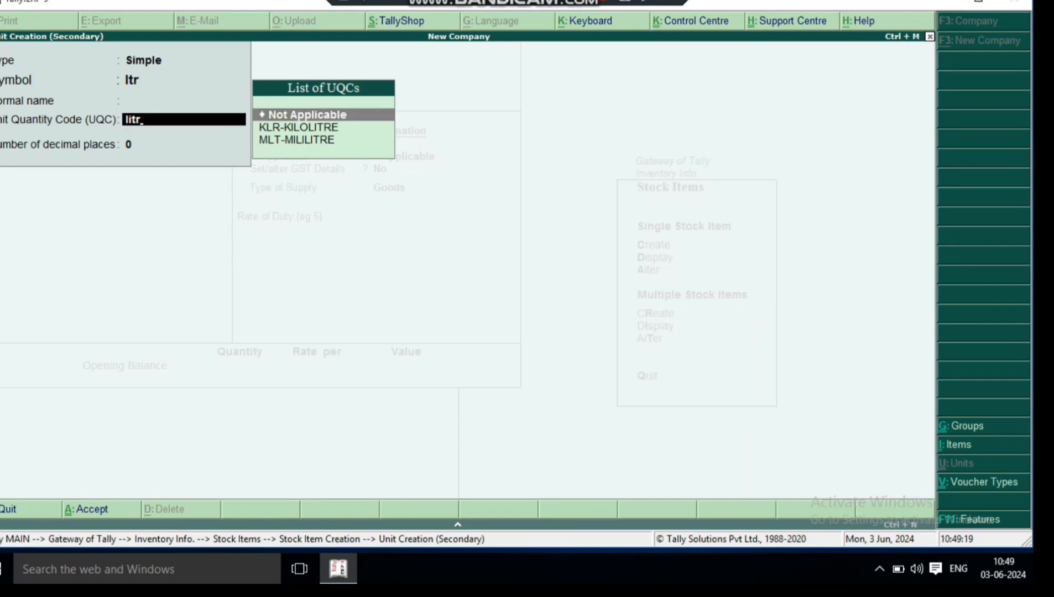
key(Return)
key(BackSpace)
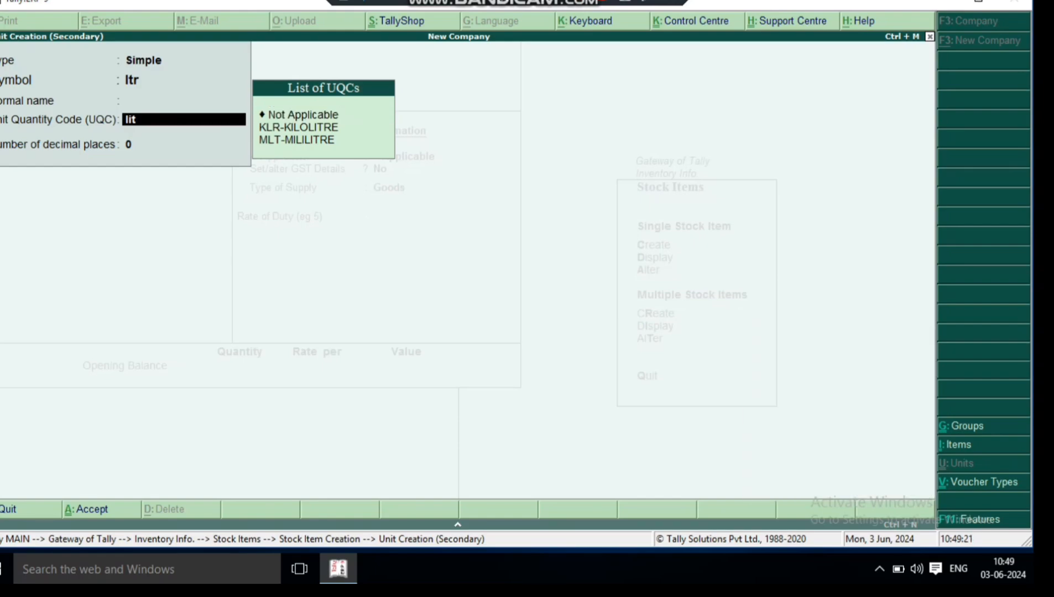
key(BackSpace)
key(BackSpace)
key(BackSpace)
- Pick a unit quantity code for the ltr unit and save it as the Water item's unit
text(l)
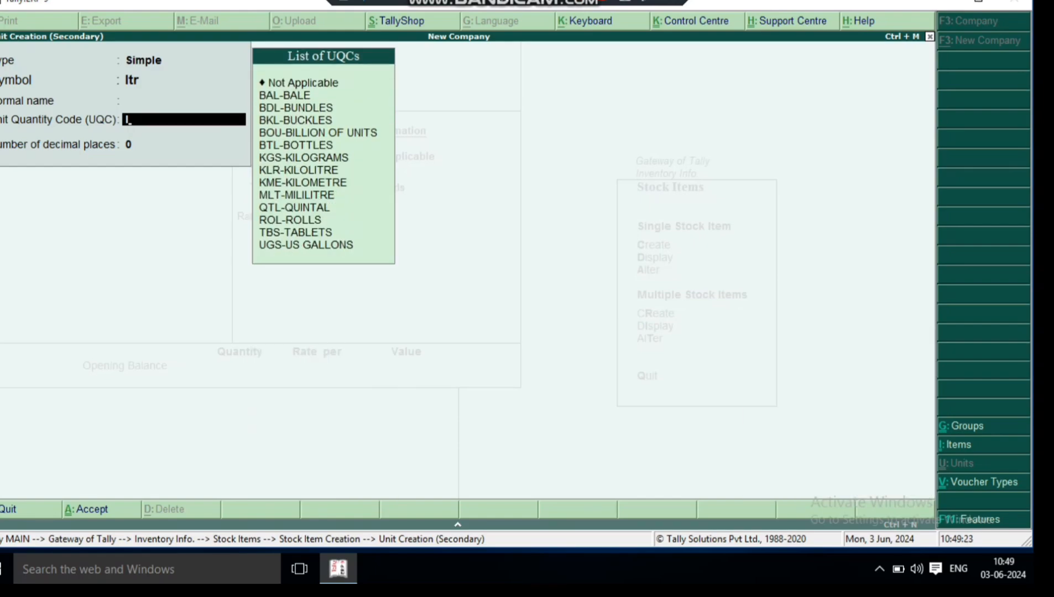
key(Down)
key(Return)
key(Return)
- Save the Water stock item with the default statutory settings
key(Return)
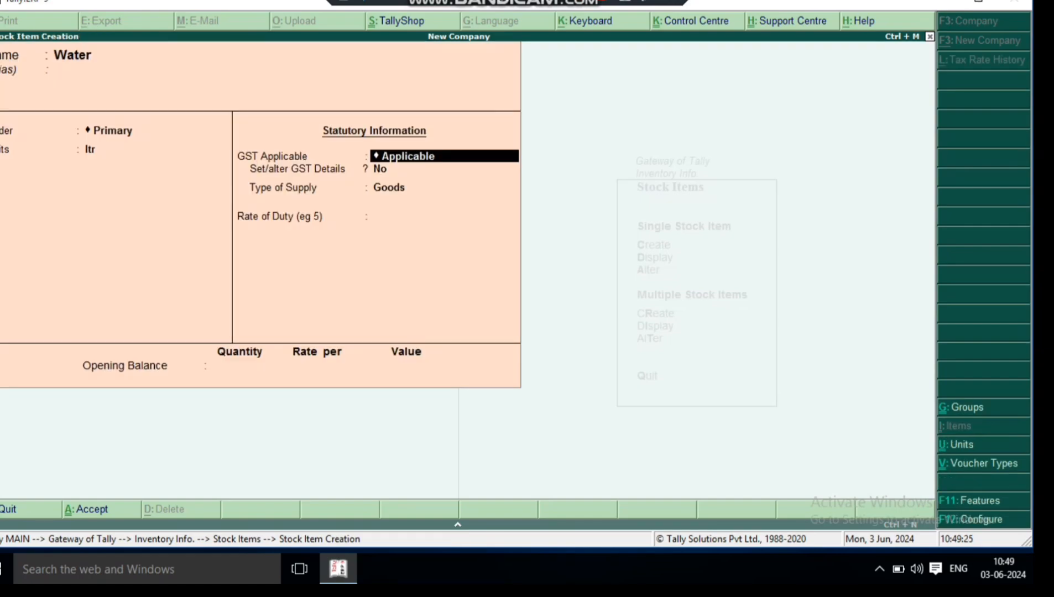
key(Return)
key(Return)
key(Return)
key(Return)
key(Return)
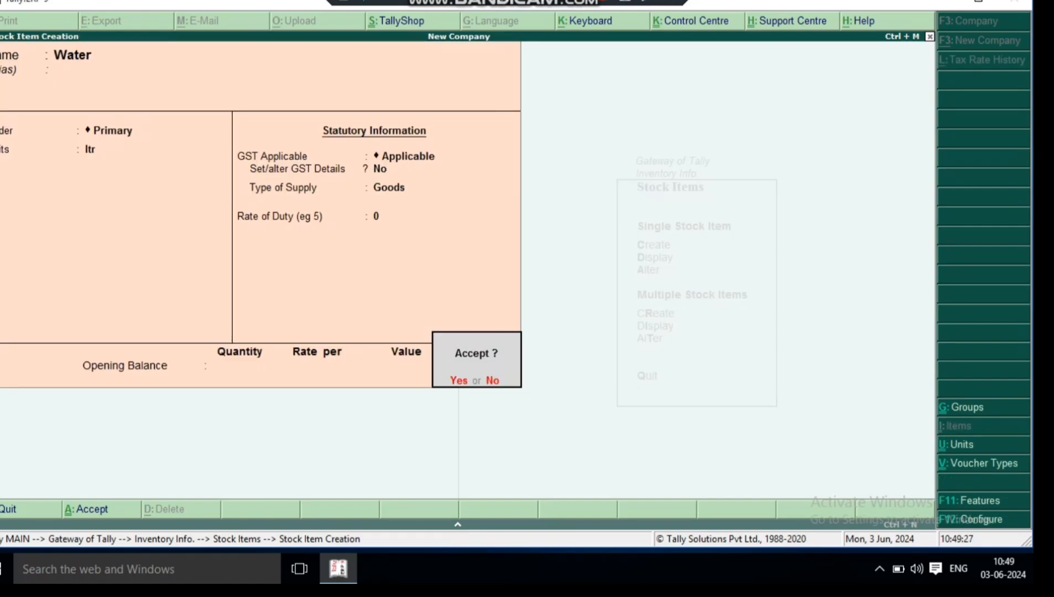
key(Return)
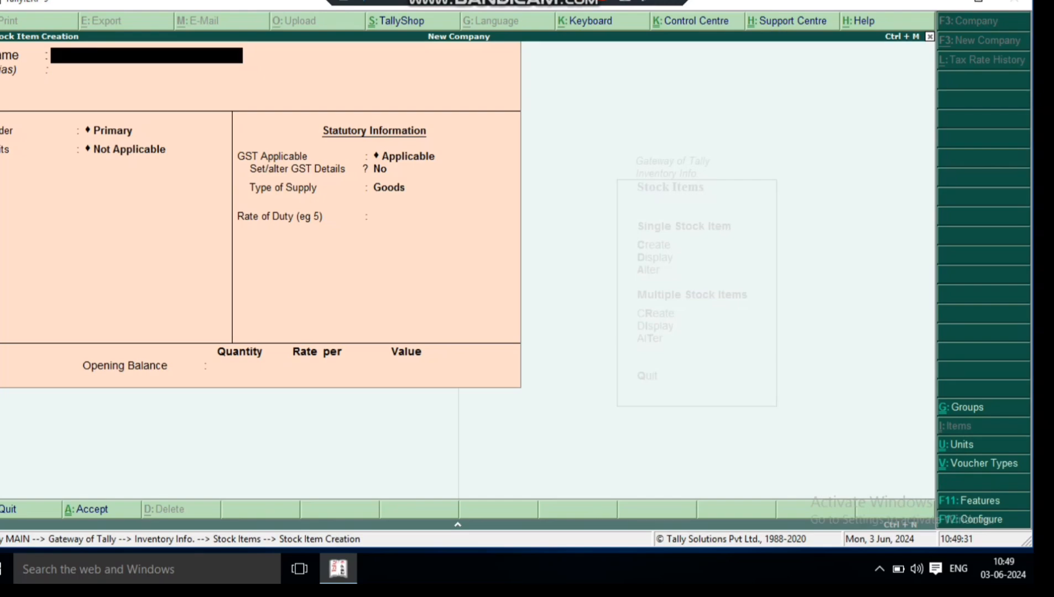
- Leave stock item creation and return to the Gateway of Tally
key(Escape)
key(Return)
key(Escape)
key(Escape)
key(Escape)
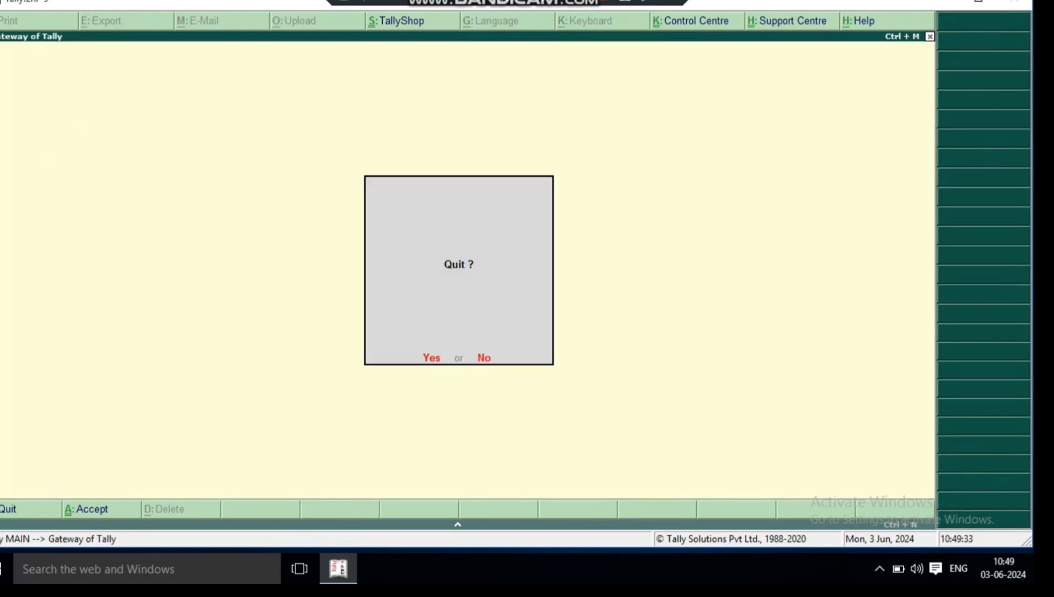
key(Escape)
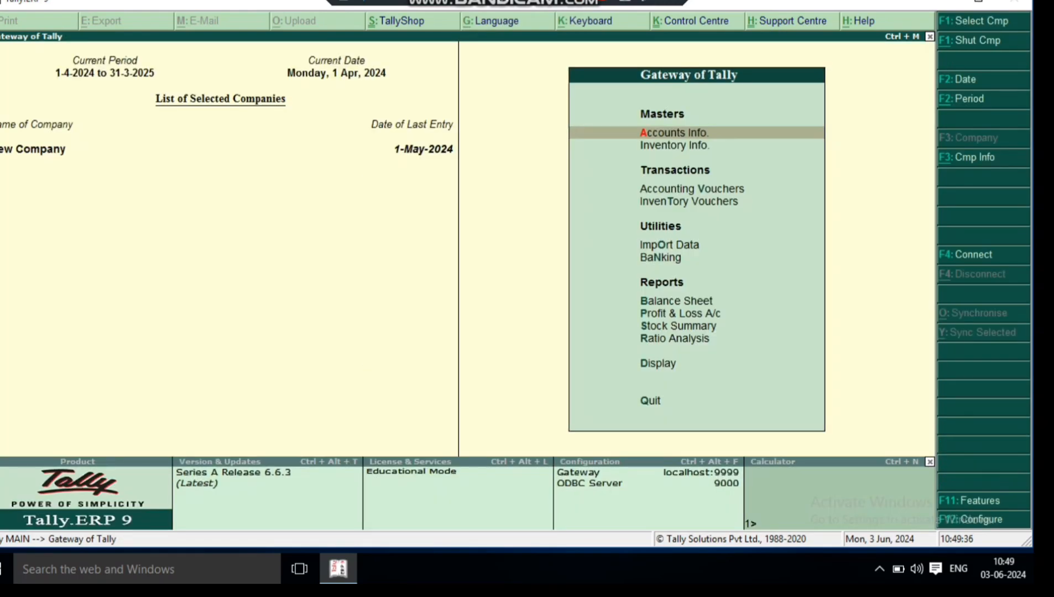
- Open a new purchase accounting voucher and enter supplier invoice number 1 dated 1-Apr-2024
key(Down)
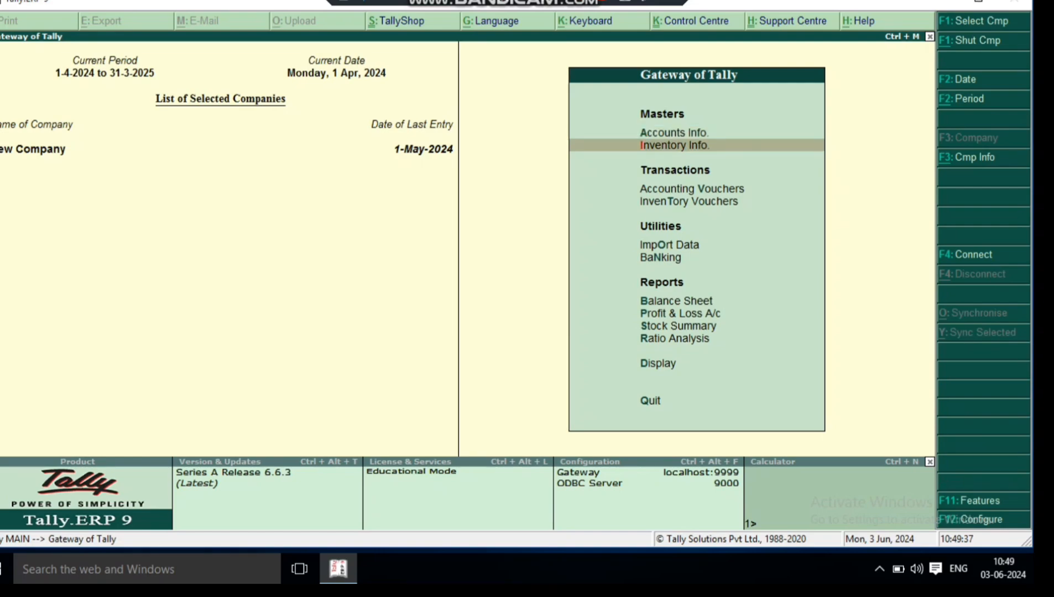
key(Down)
key(Return)
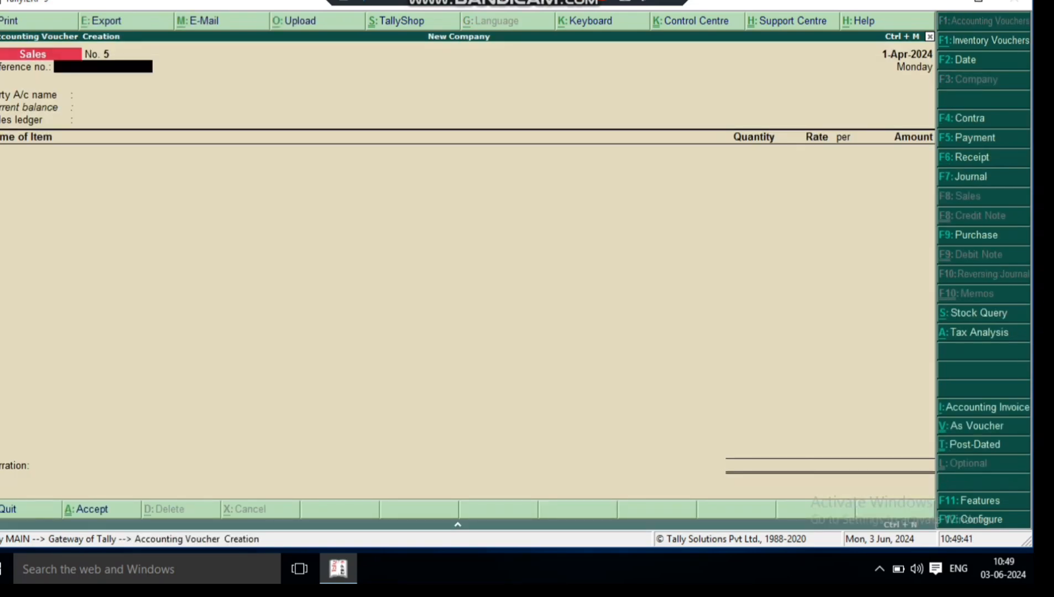
key(F9)
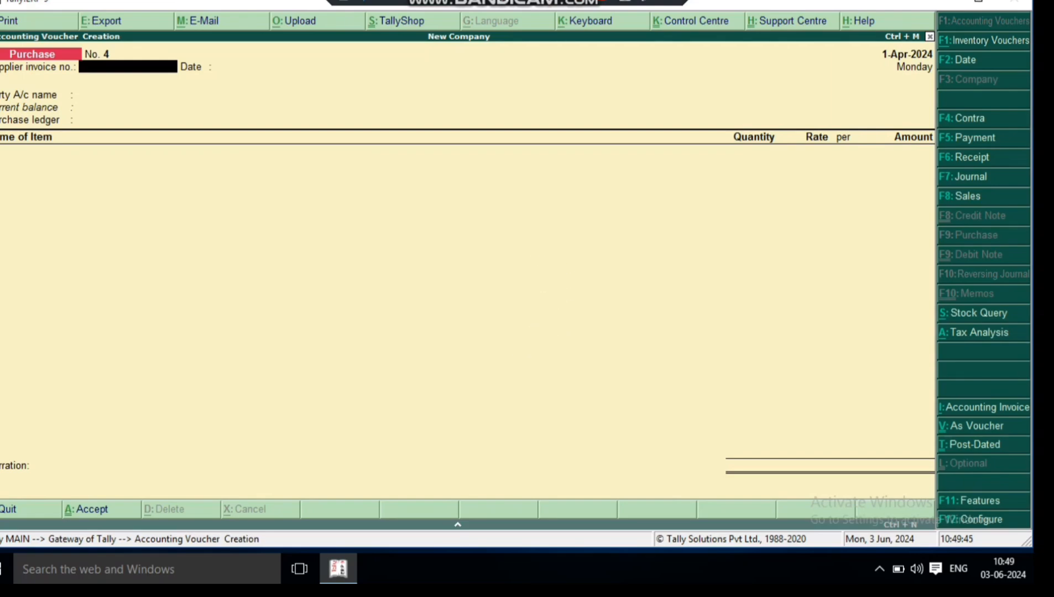
text(1)
key(Return)
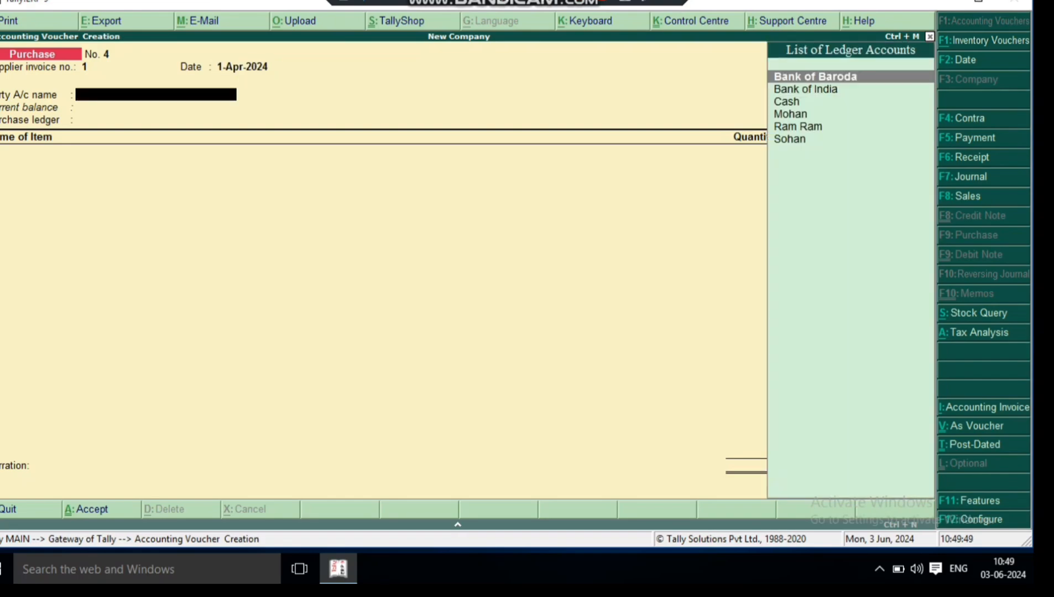
key(Return)
- Choose the supplier ledger listed just below Cash as the party, accept the supplier details and set Purchase A/c as the purchase ledger
key(Down)
key(Down)
key(Down)
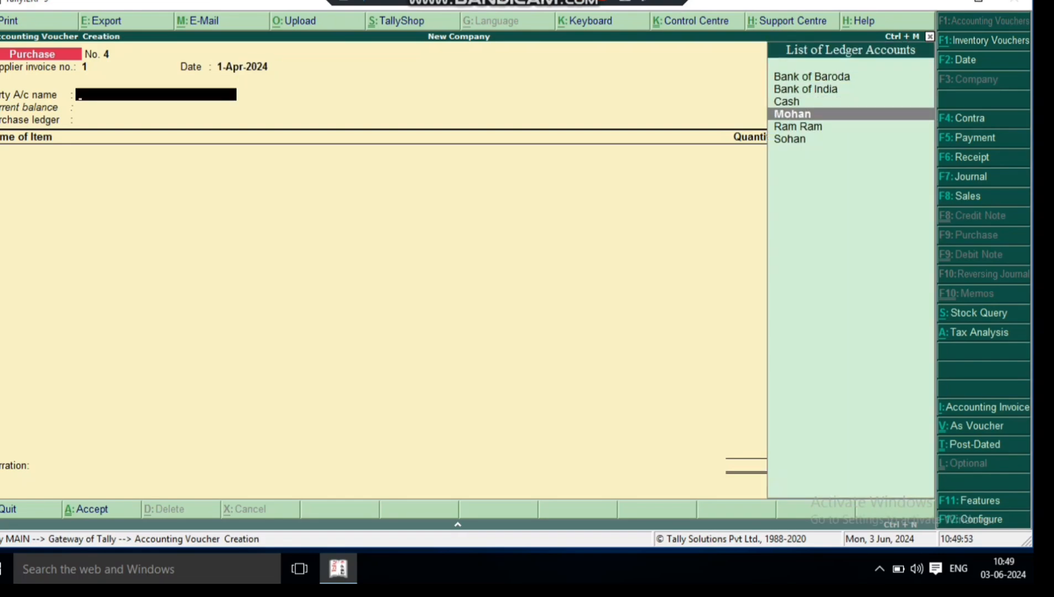
key(Return)
key(Return)
key(Return)
key(Return)
key(Return)
key(Return)
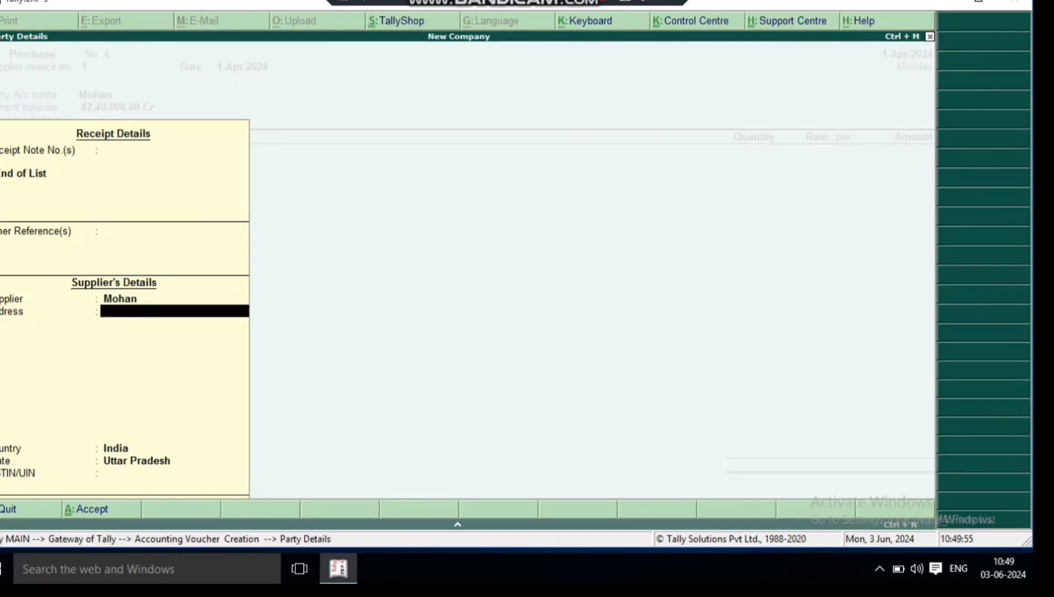
key(Return)
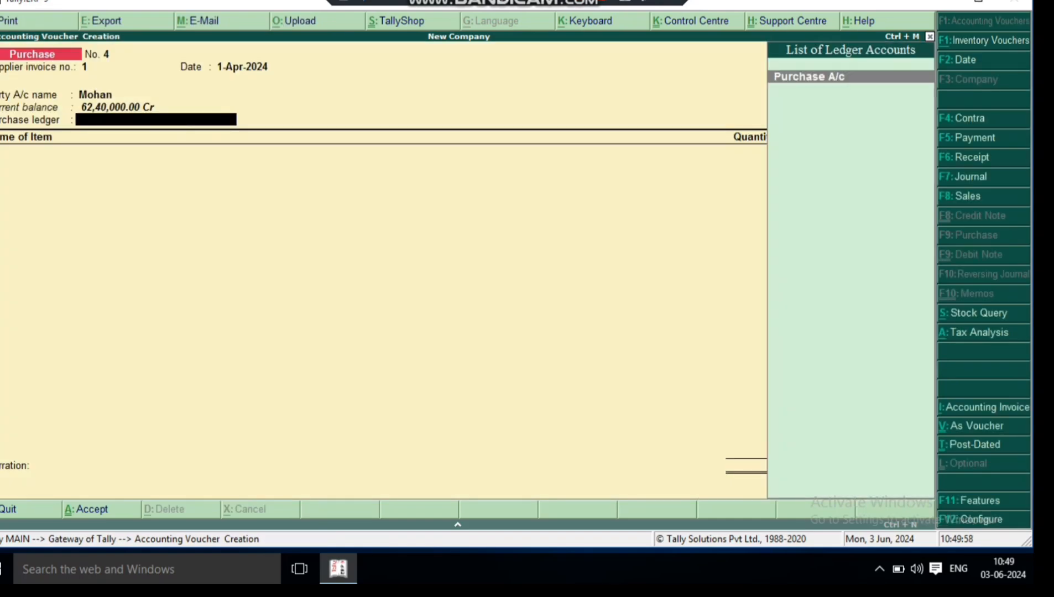
key(Return)
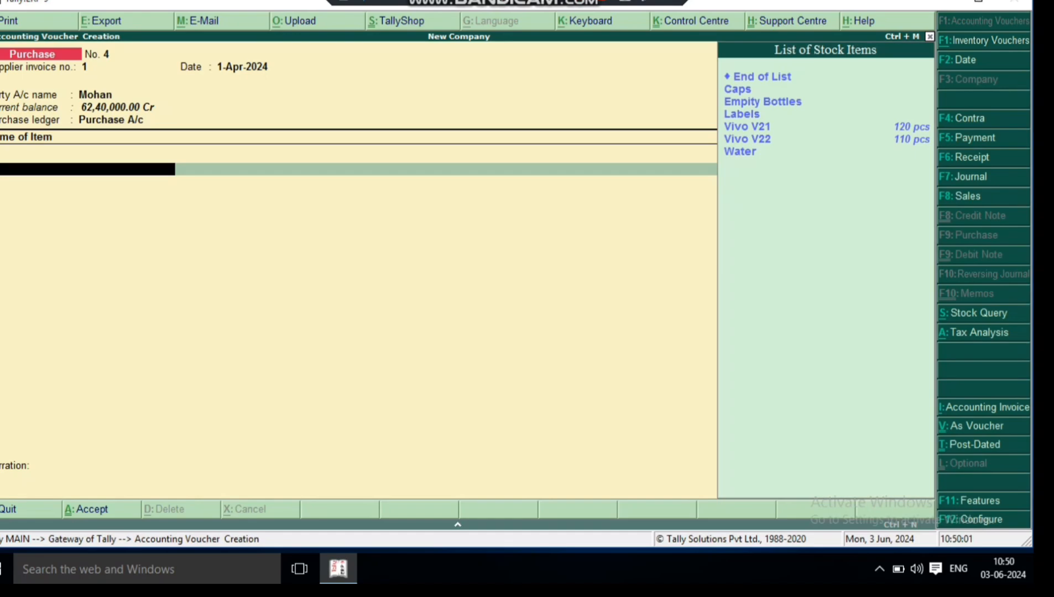
- Add Caps to the purchase voucher with tracking number Not Applicable, quantity 100 nos and rate 2.00
key(Return)
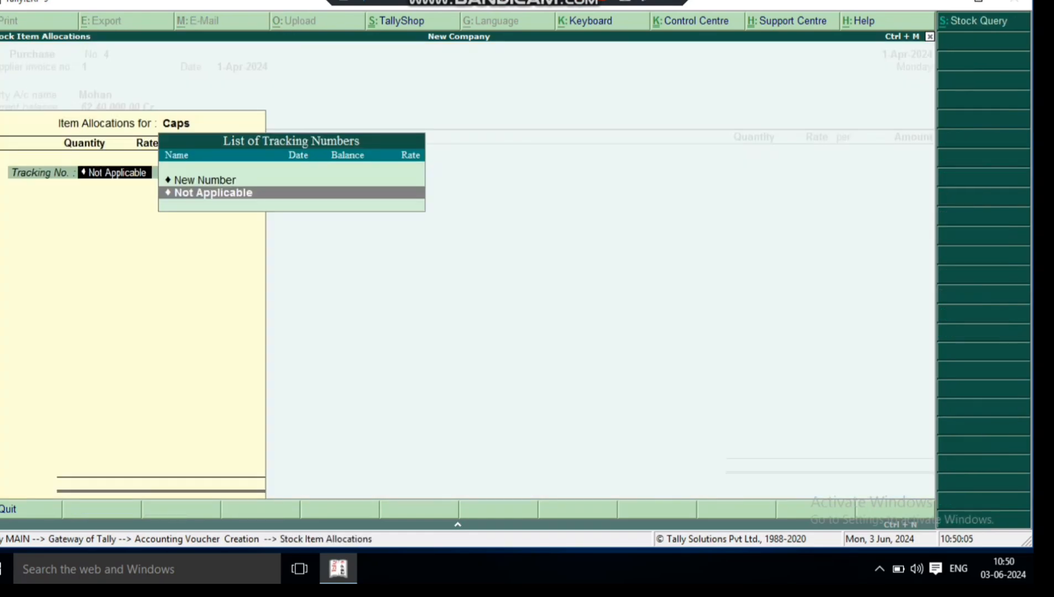
key(Return)
text(100)
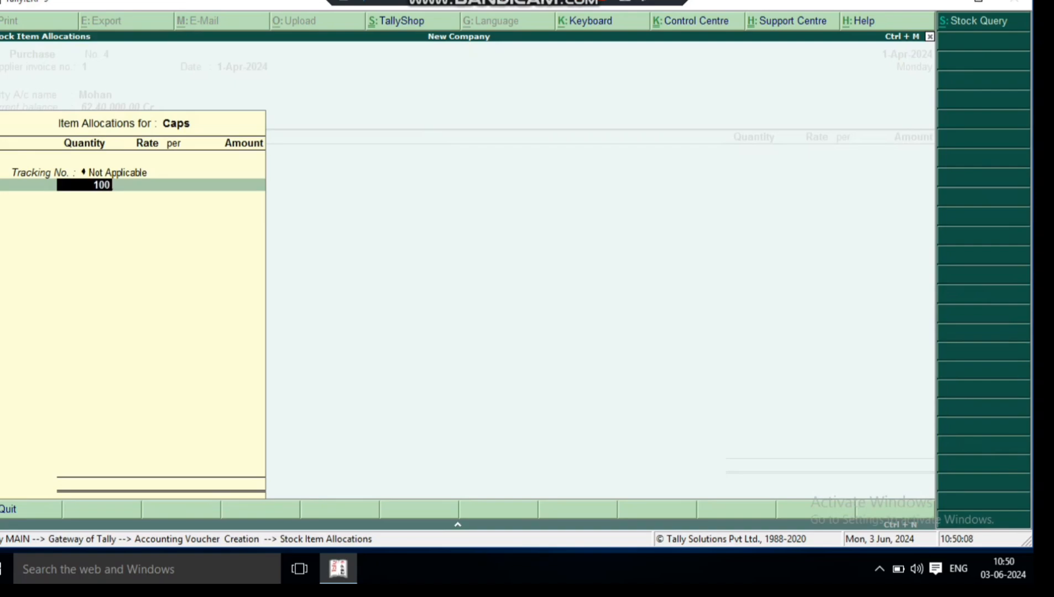
key(Return)
text(2)
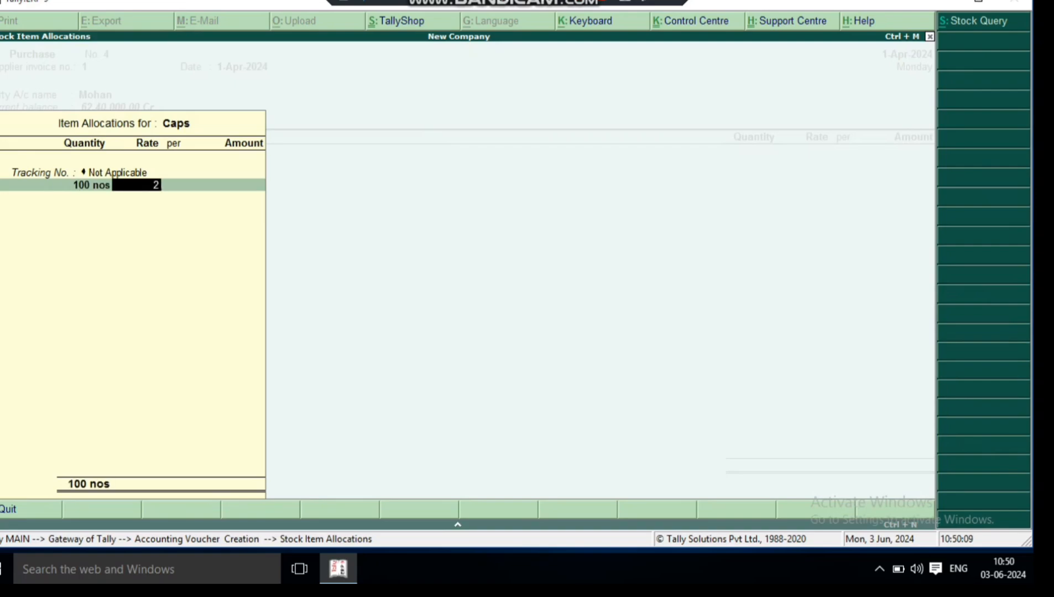
key(Return)
key(Return)
key(Return)
key(Return)
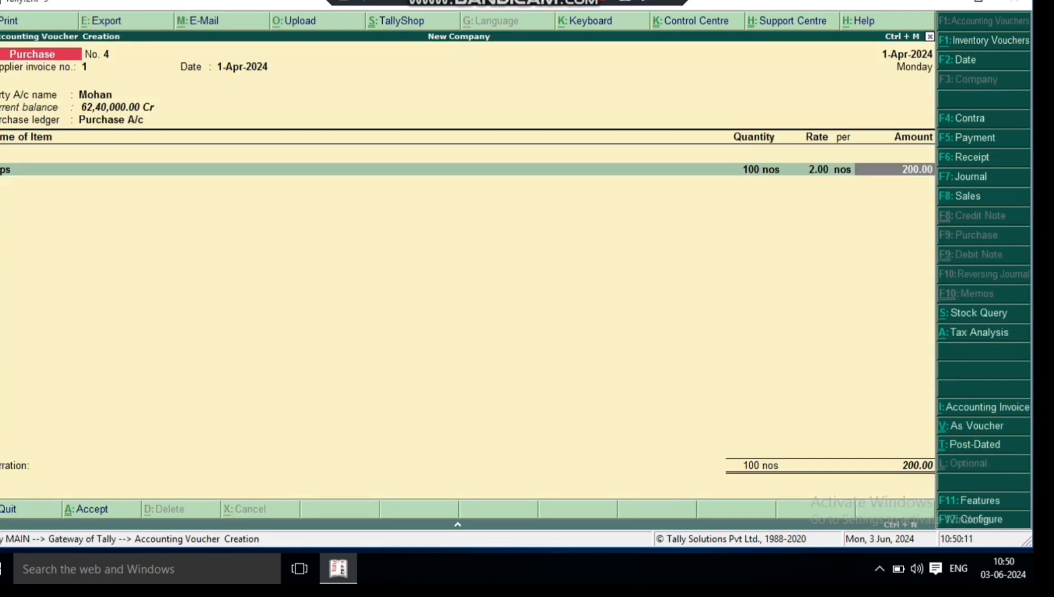
key(Return)
- Add Empity Bottles as the second purchase item with tracking number Not Applicable, quantity 100 nos and rate 2.00
key(Down)
key(Down)
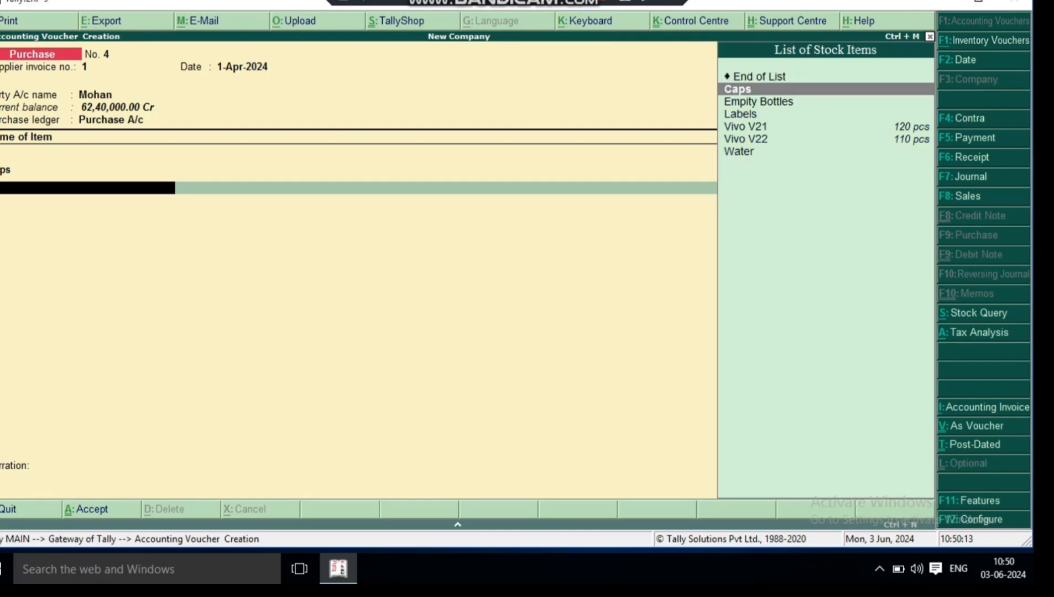
key(Return)
key(Return)
text(1)
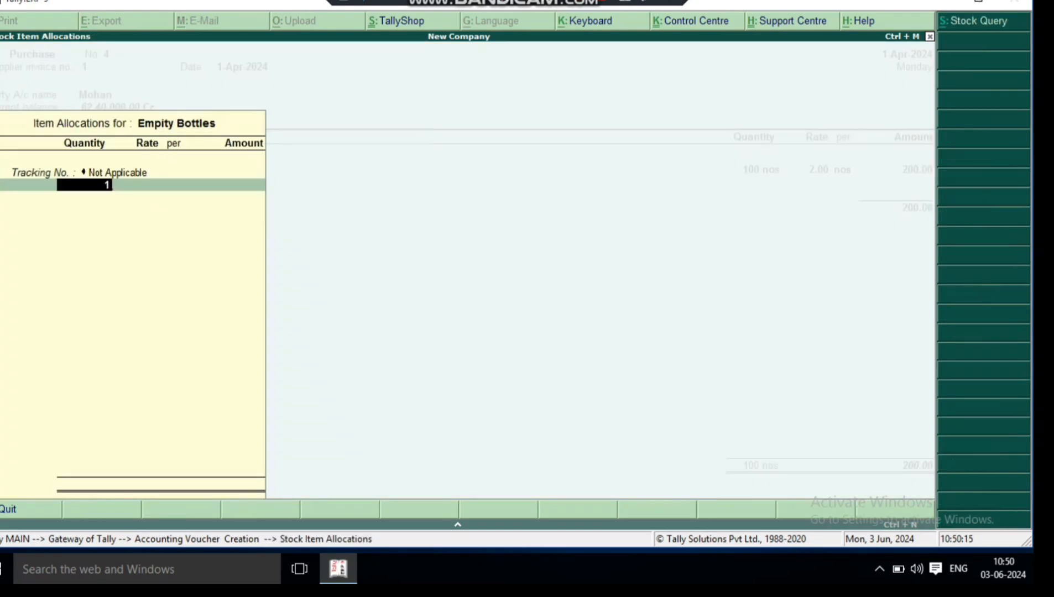
text(00)
key(Return)
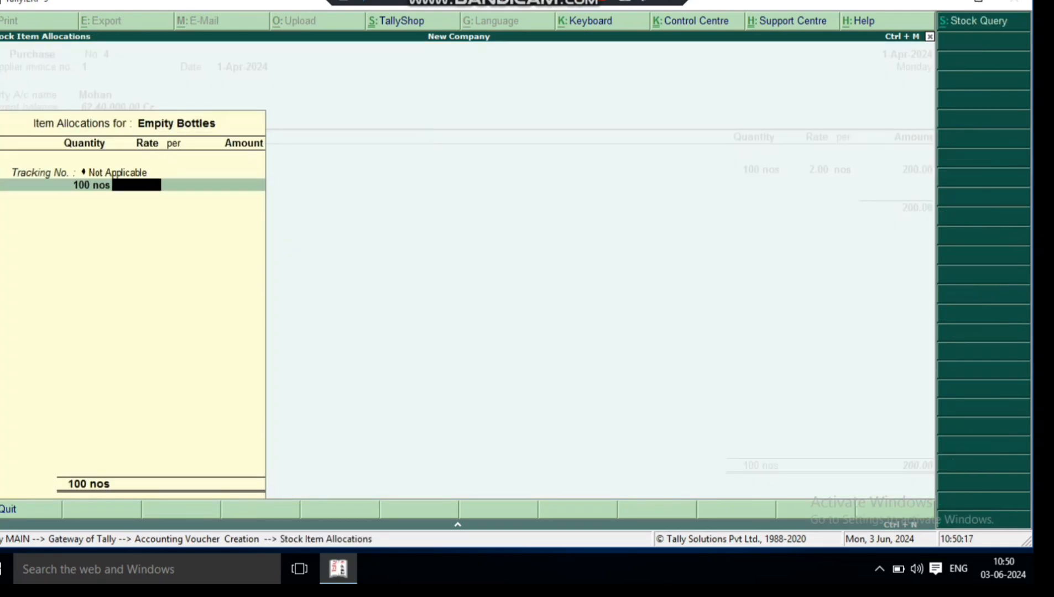
text(2)
key(Return)
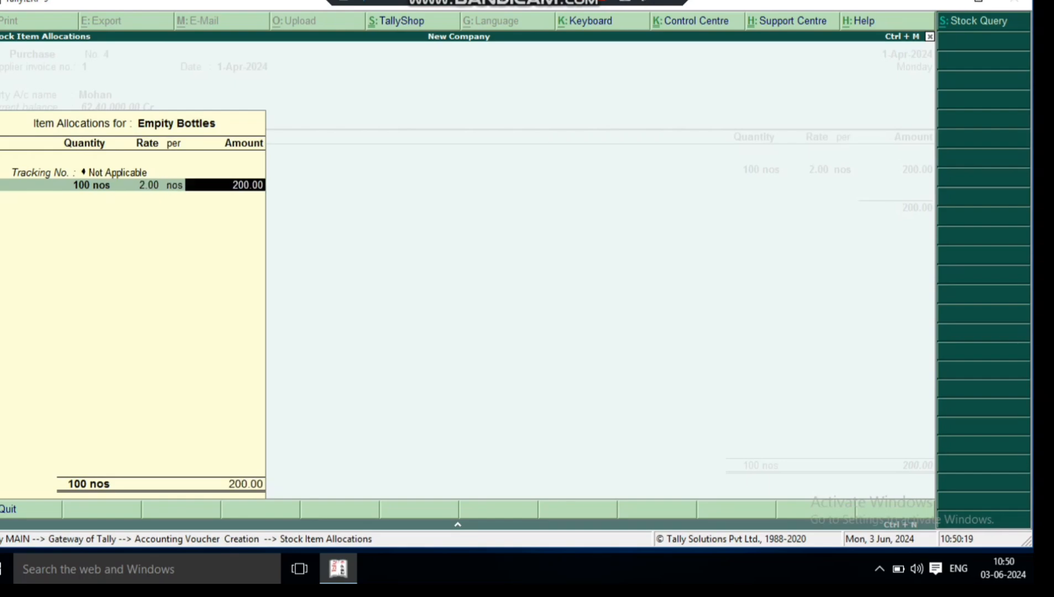
key(Return)
- Add Labels as the third purchase item with tracking number Not Applicable, quantity 100 nos and rate 1.50
key(Return)
key(Down)
key(Down)
key(Down)
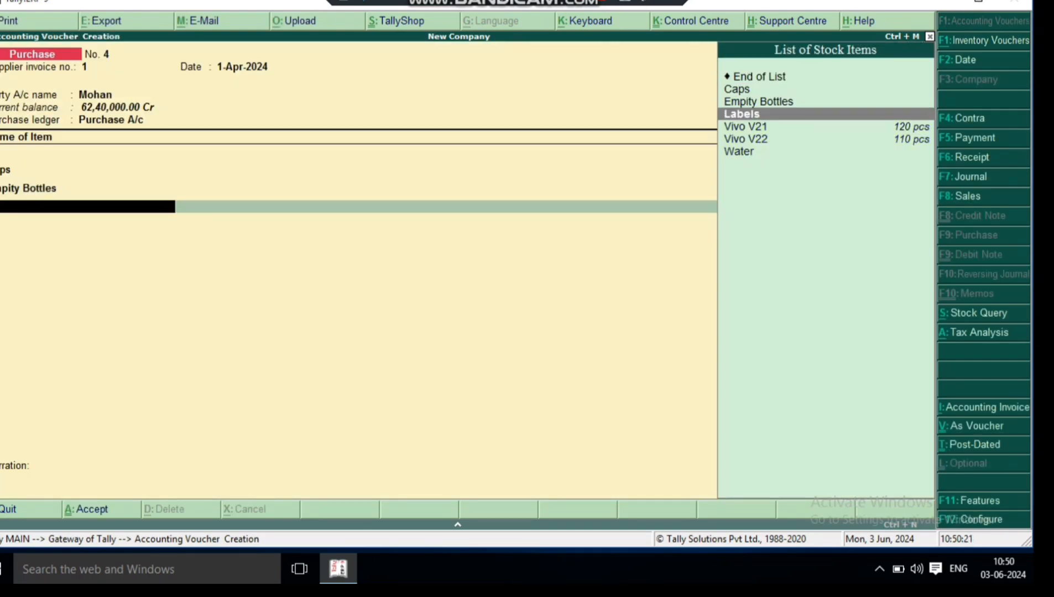
key(Return)
key(Return)
text(100)
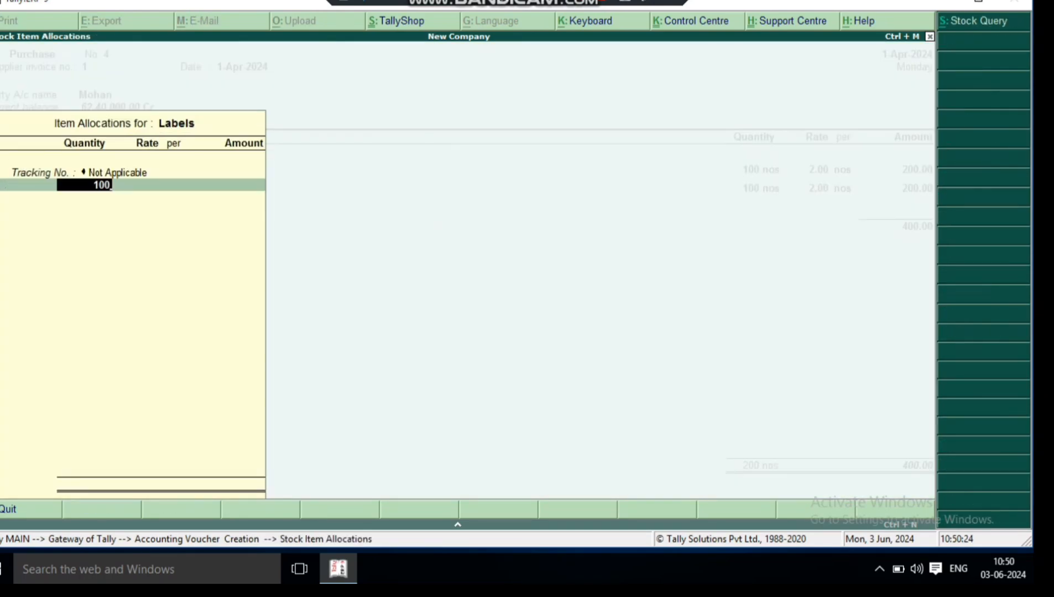
key(Return)
text(1.5)
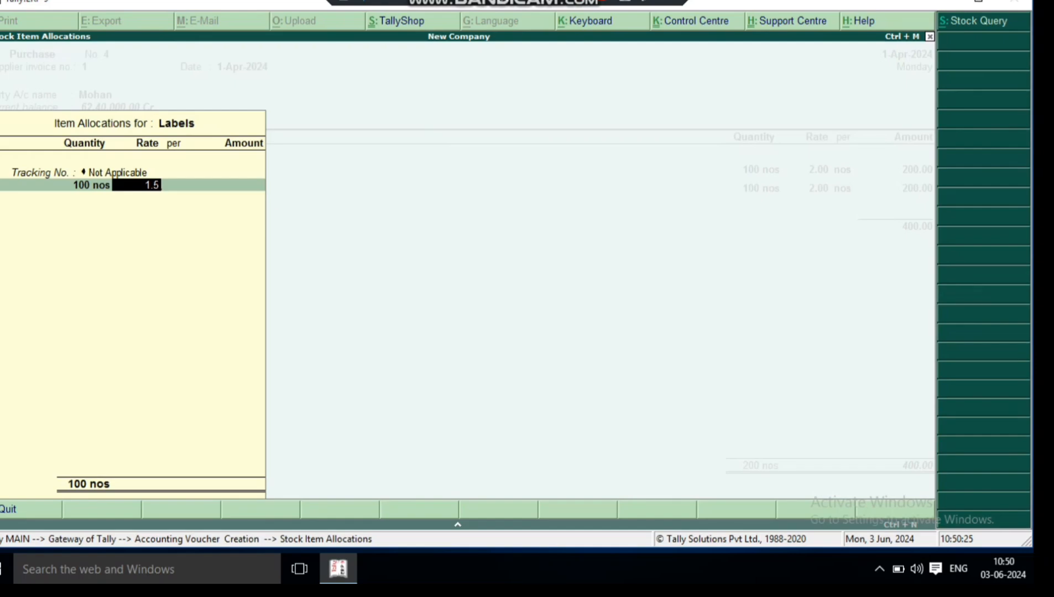
key(Return)
key(Return)
- Add Water as the fourth purchase item with tracking number Not Applicable, quantity 100 ltr and rate 2.50
key(Return)
key(Return)
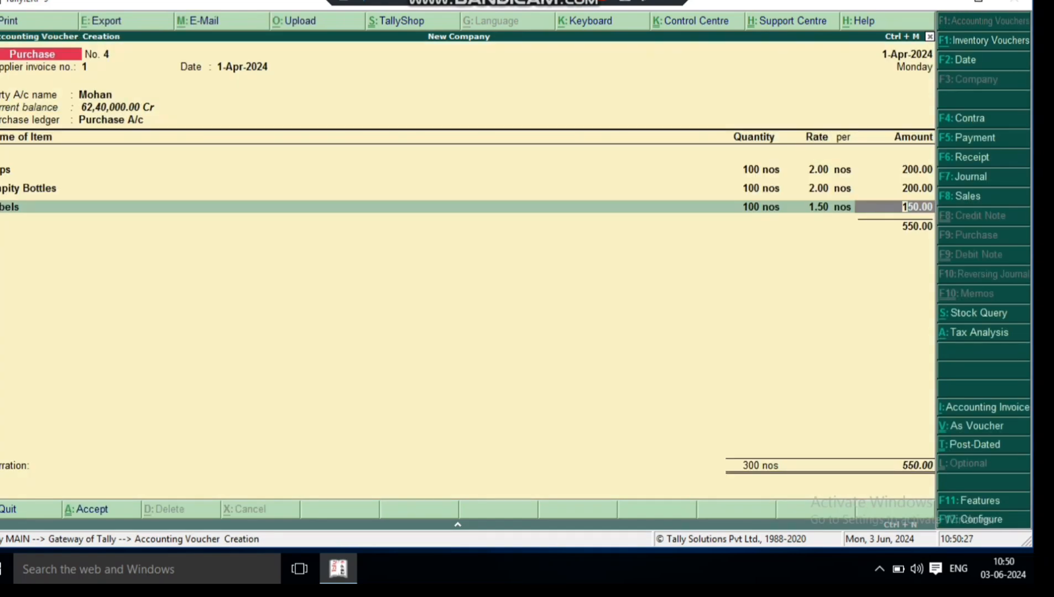
key(Return)
key(Down)
key(Down)
key(Down)
key(Down)
key(Down)
key(Down)
key(Return)
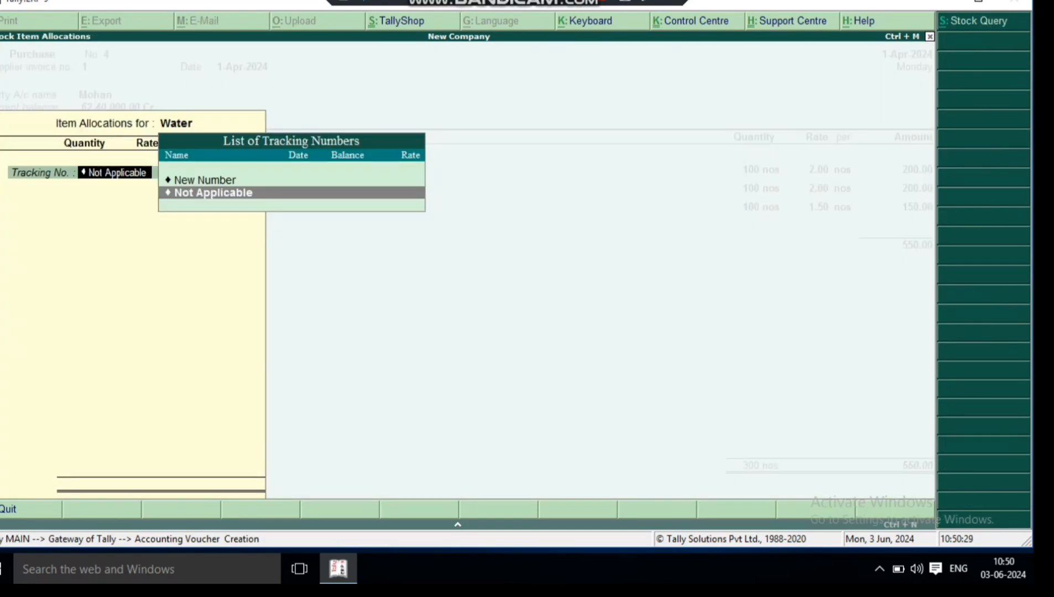
key(Return)
key(Return)
key(BackSpace)
text(100)
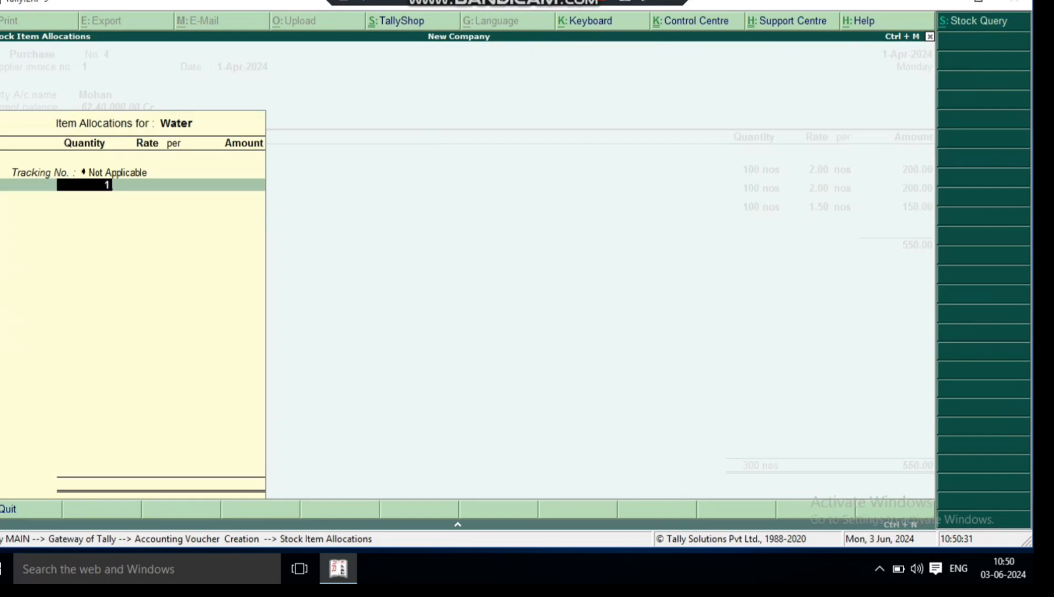
key(Return)
text(2.50)
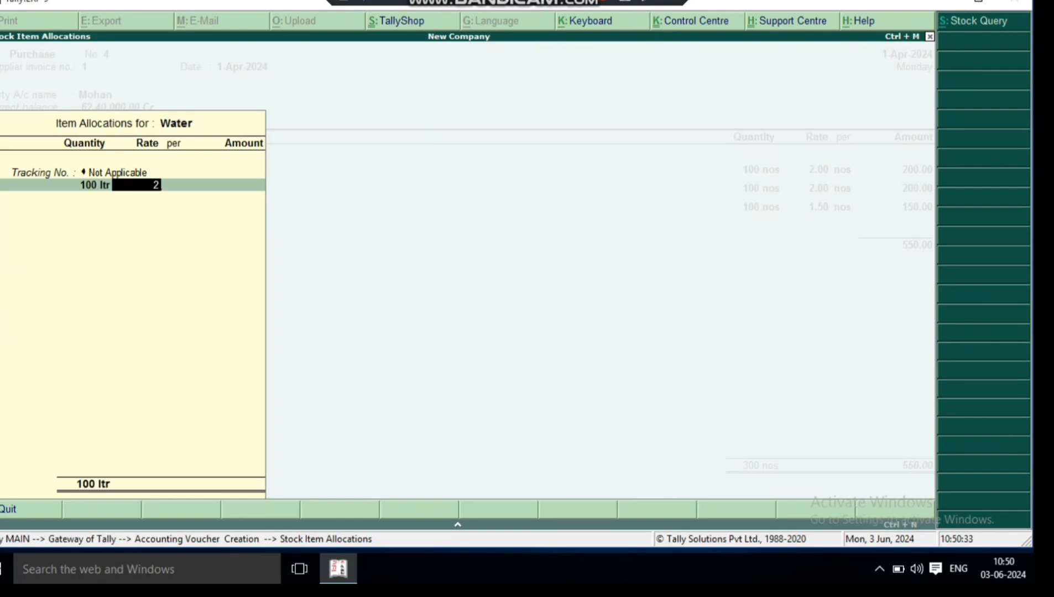
key(Return)
key(Return)
key(Return)
key(Return)
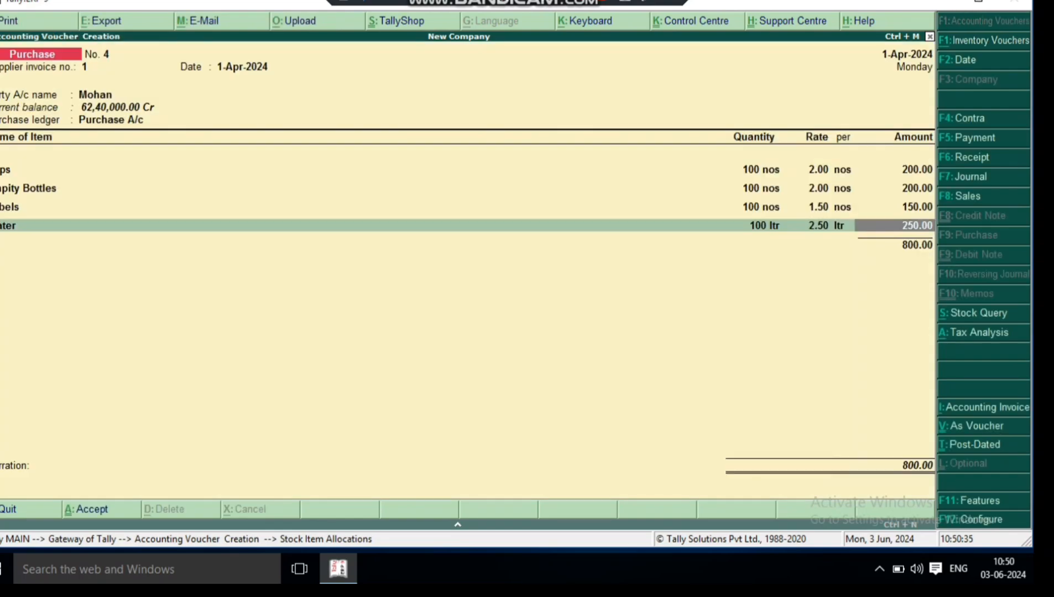
- End the item list and save the purchase voucher, leaving voucher entry for the Gateway of Tally
key(Return)
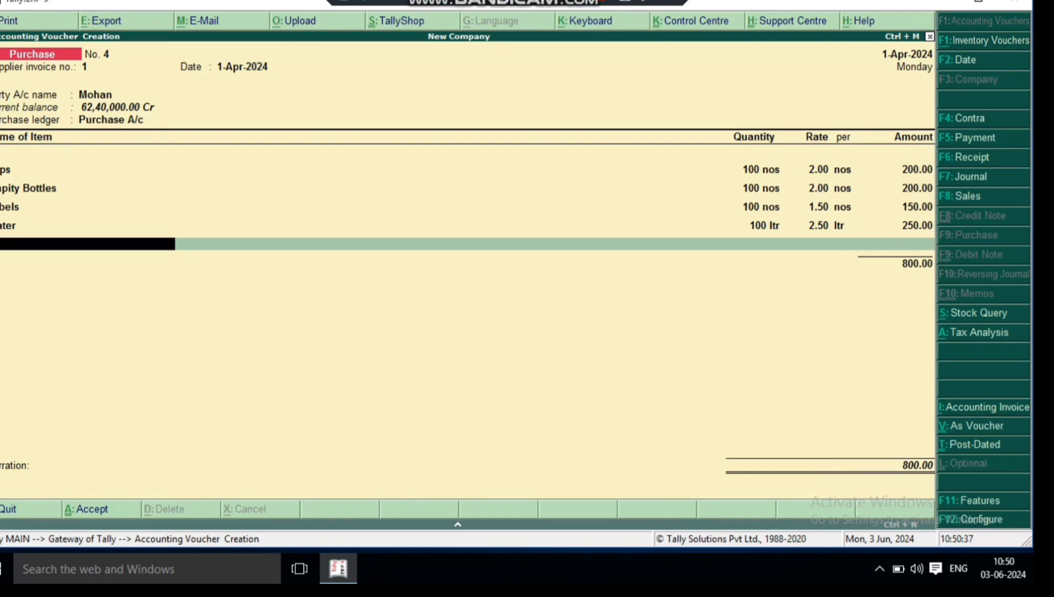
key(Return)
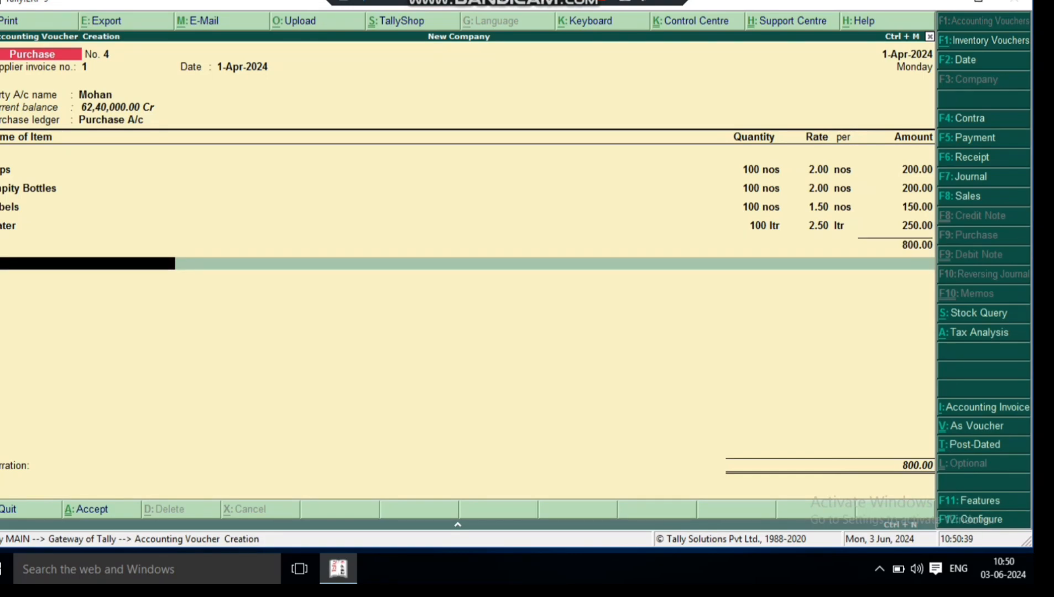
key(Return)
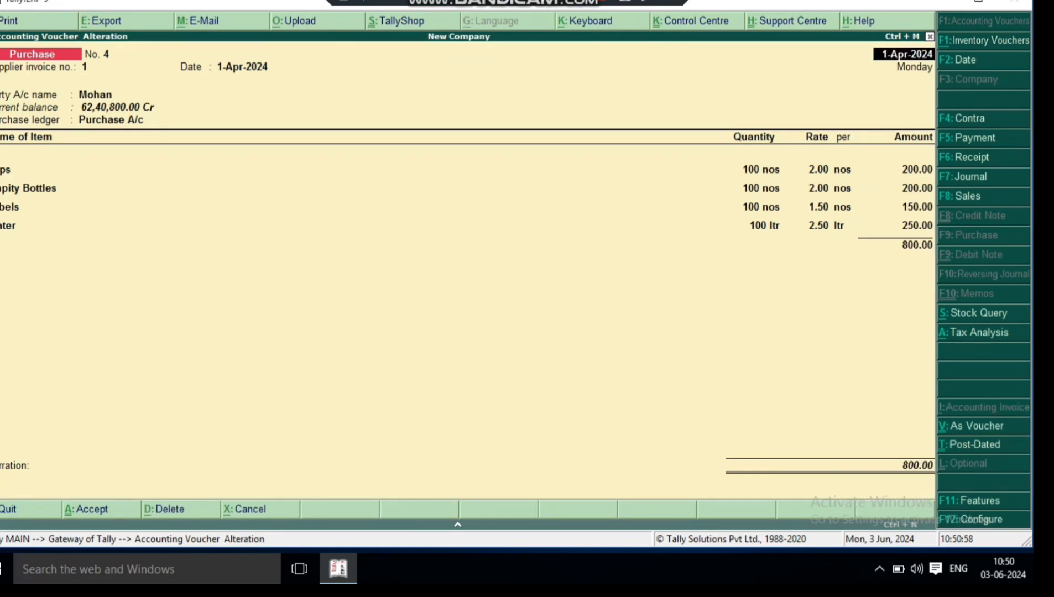
key(Escape)
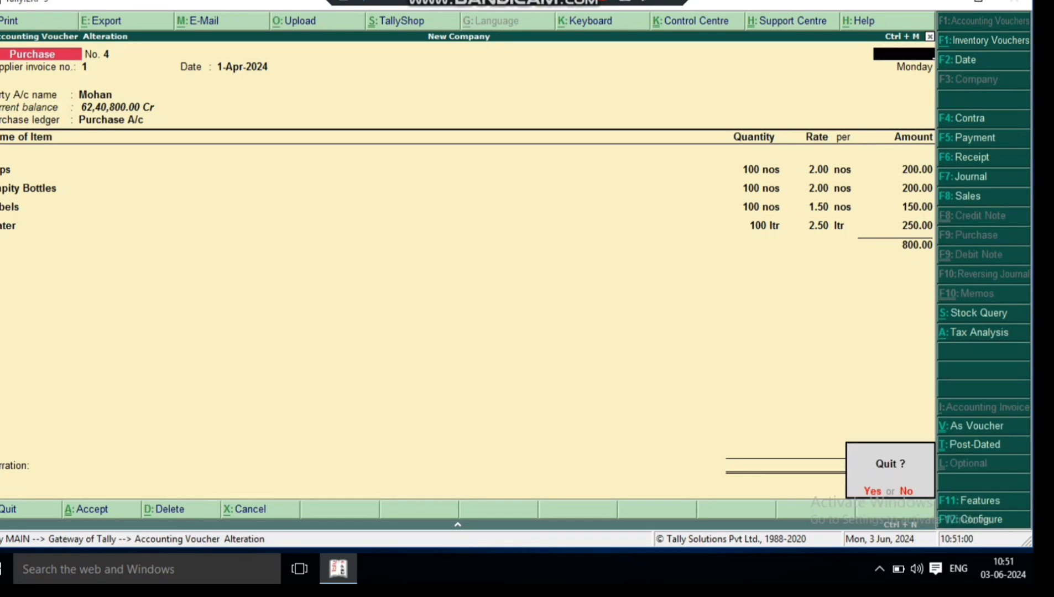
key(Return)
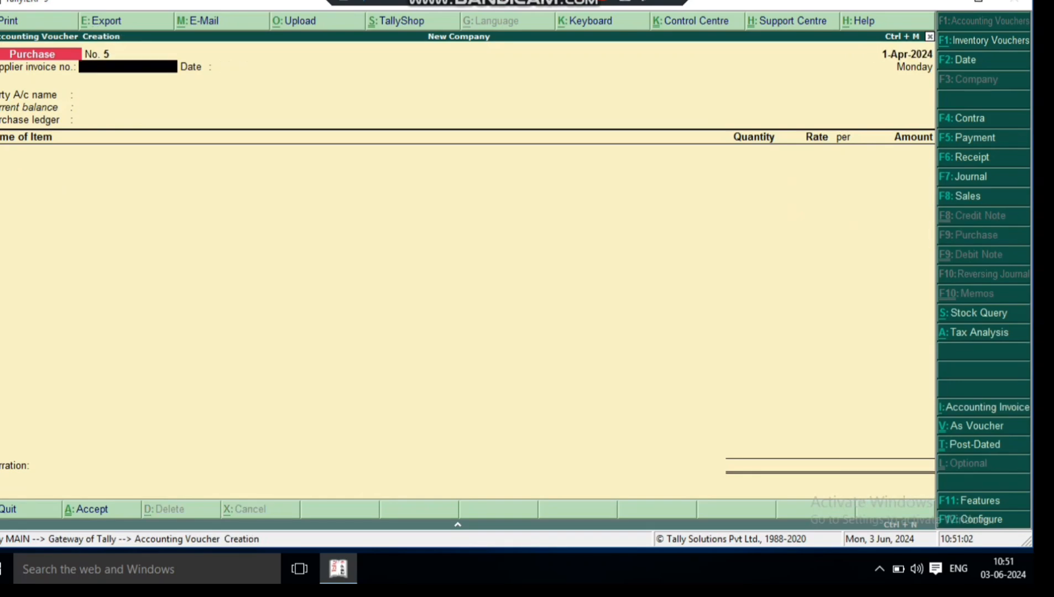
key(Escape)
key(Return)
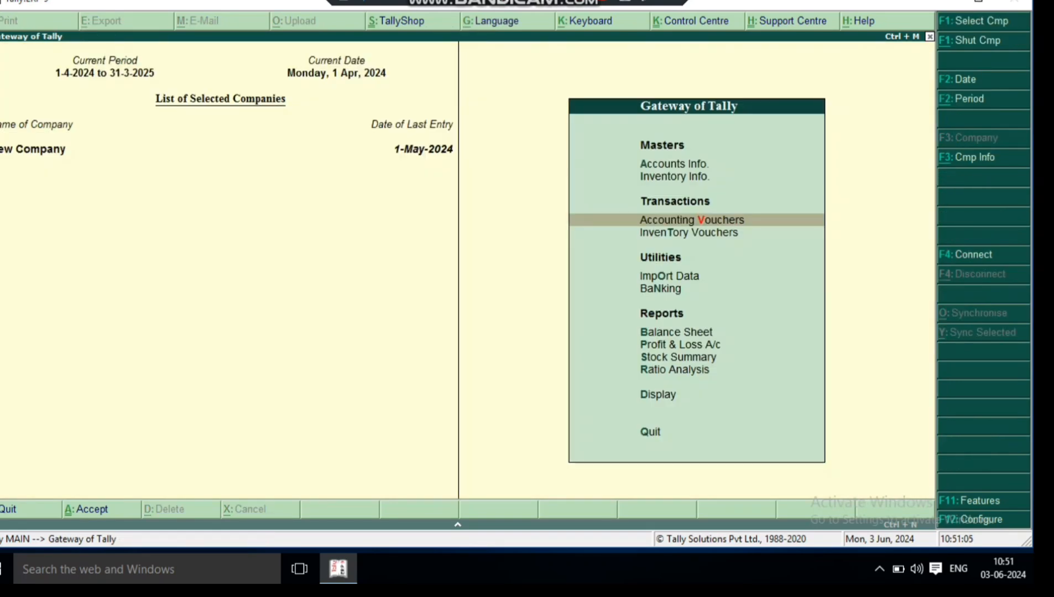
- Open the Stock Summary report and review the closing balances of Caps, Empity Bottles, Labels and Water
key(Down)
key(Down)
key(Down)
key(Down)
key(Down)
key(Down)
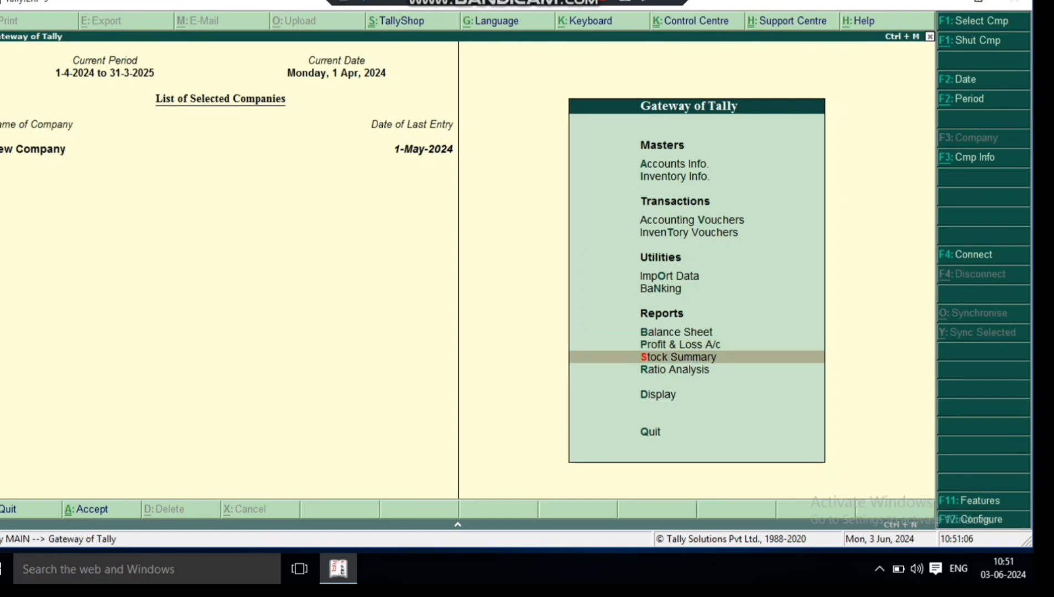
key(Return)
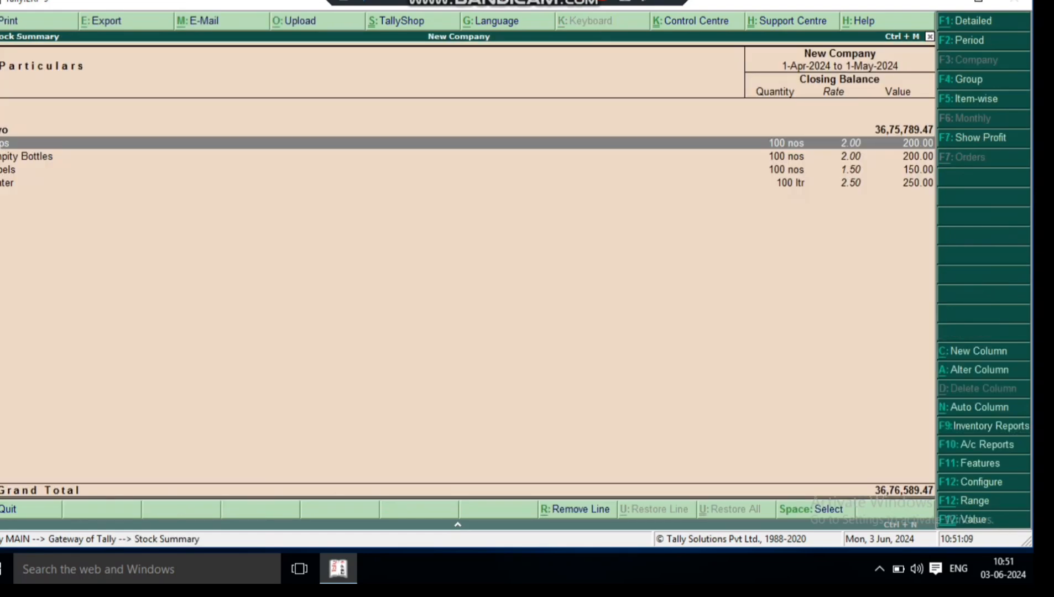
key(Down)
key(Down)
key(Down)
key(Up)
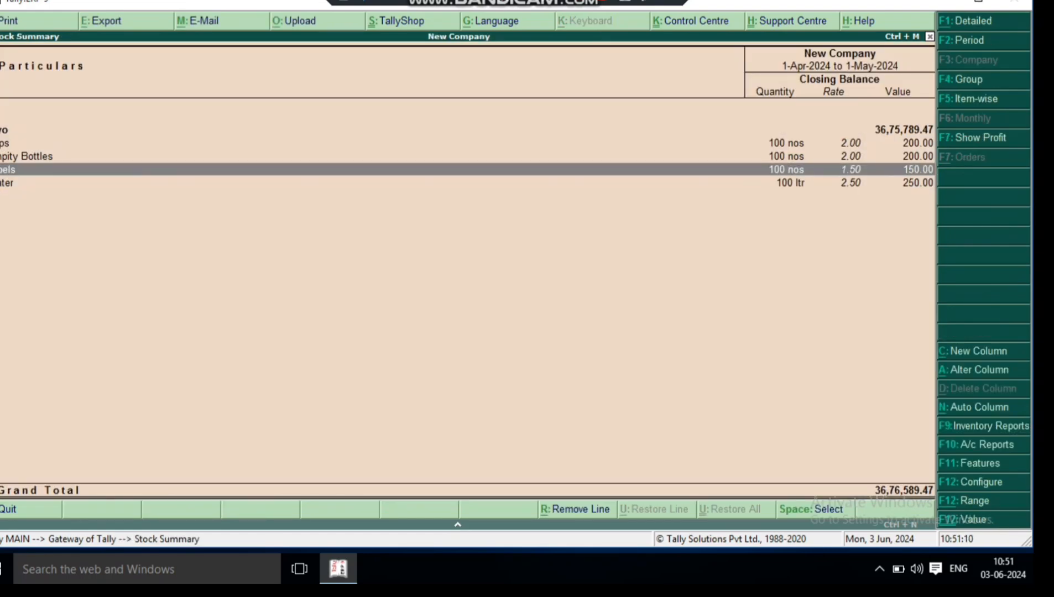
key(Up)
key(Up)
key(Down)
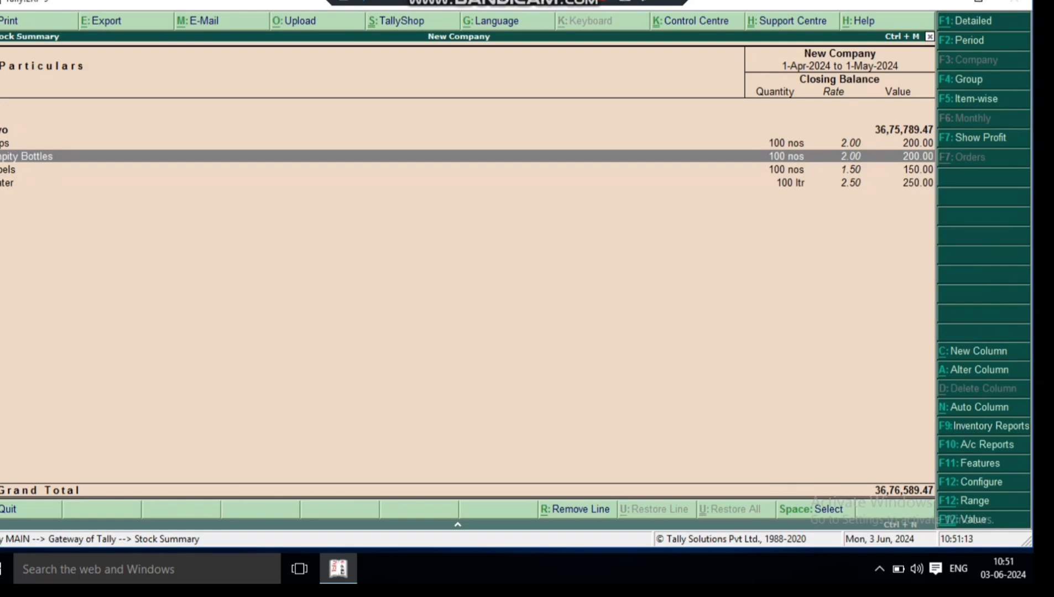
key(Down)
key(Down)
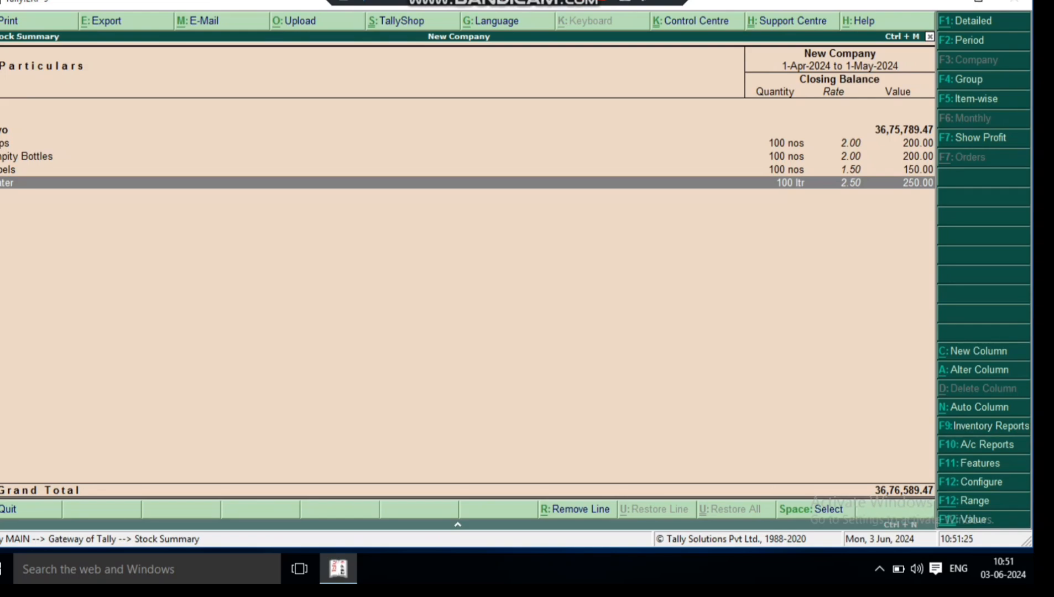
key(Escape)
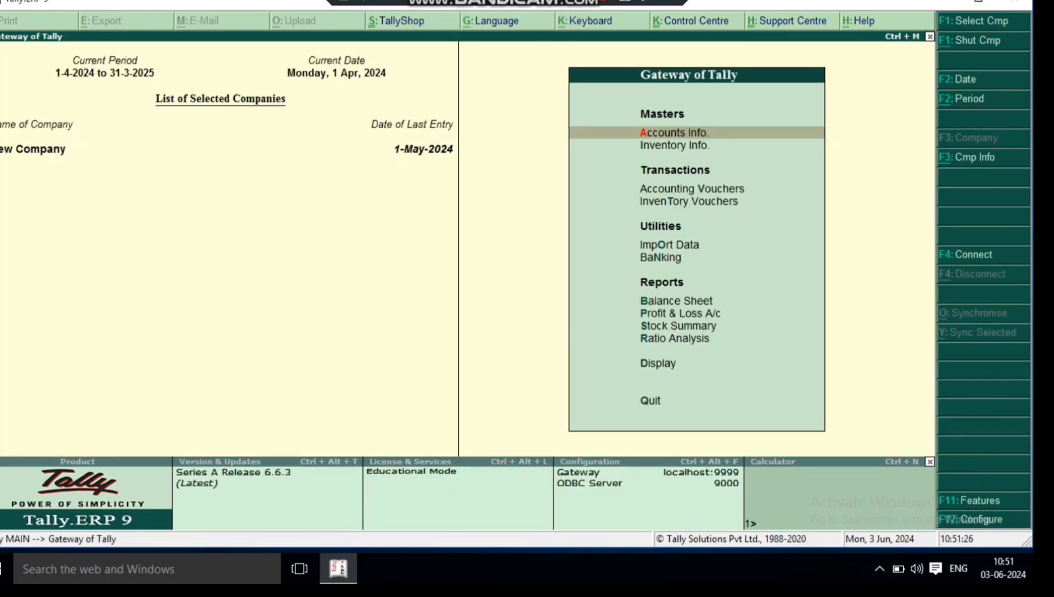
- Open the creation form for a single stock item under Inventory Info
key(Down)
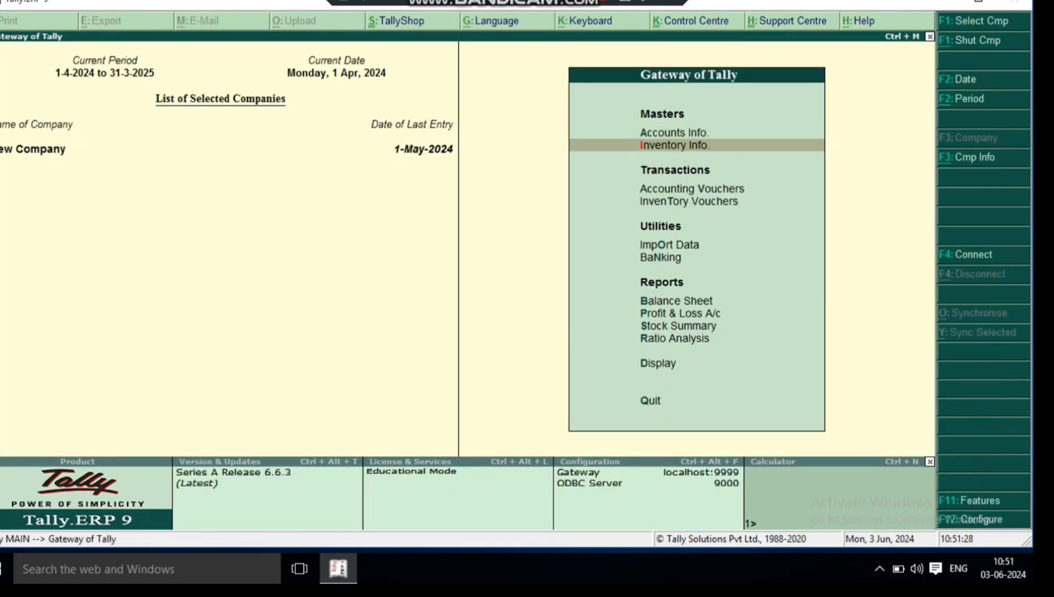
key(Return)
key(Down)
key(Down)
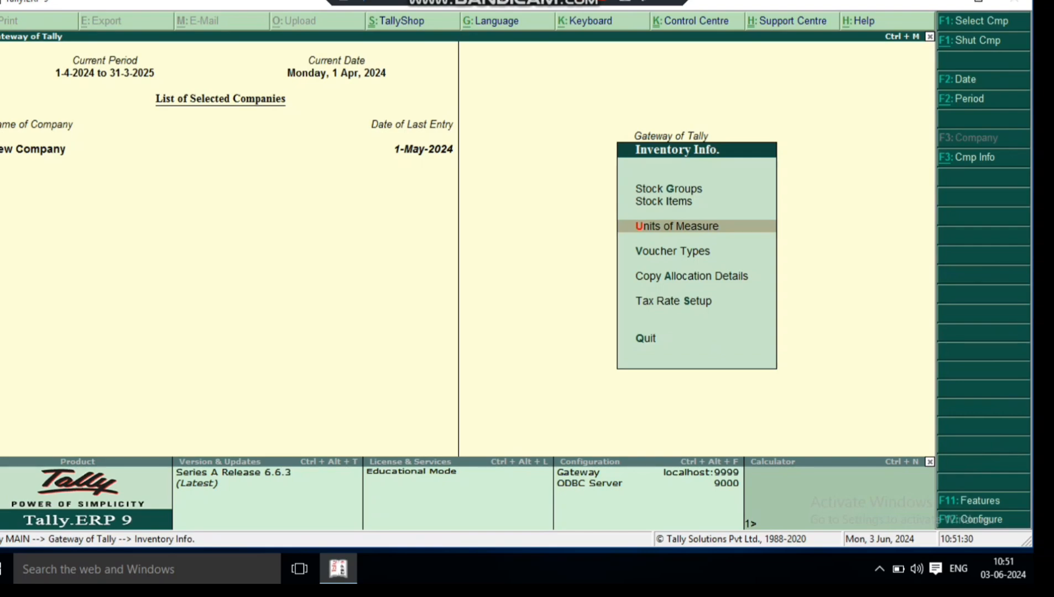
key(Up)
key(Return)
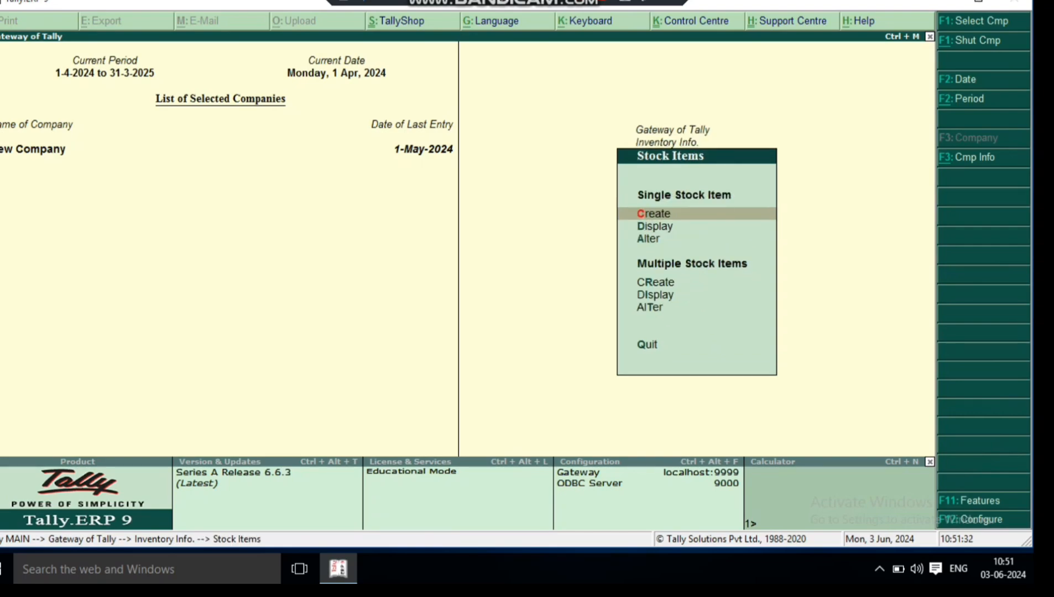
key(Return)
- Name the stock item Bisleri, place it under Primary and set its units to pcs
text(Bi)
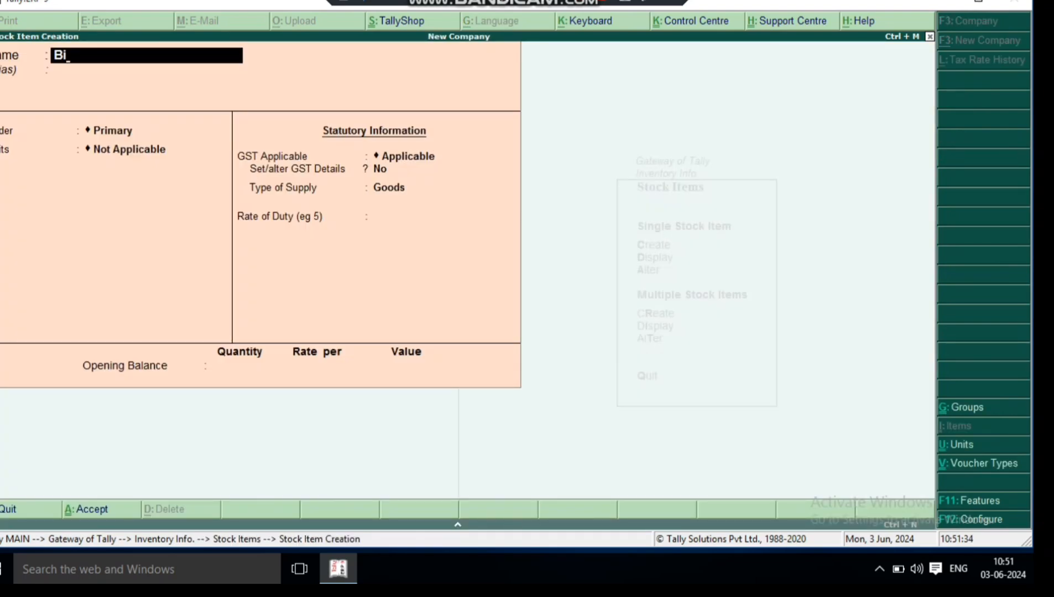
text(sleri)
key(Return)
key(Return)
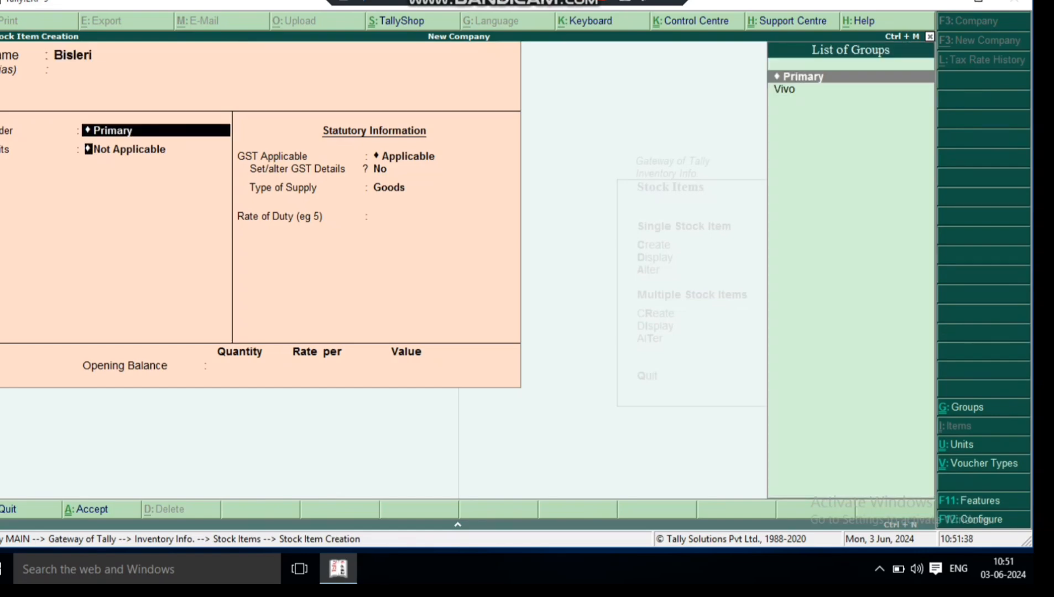
key(Return)
key(Down)
key(Down)
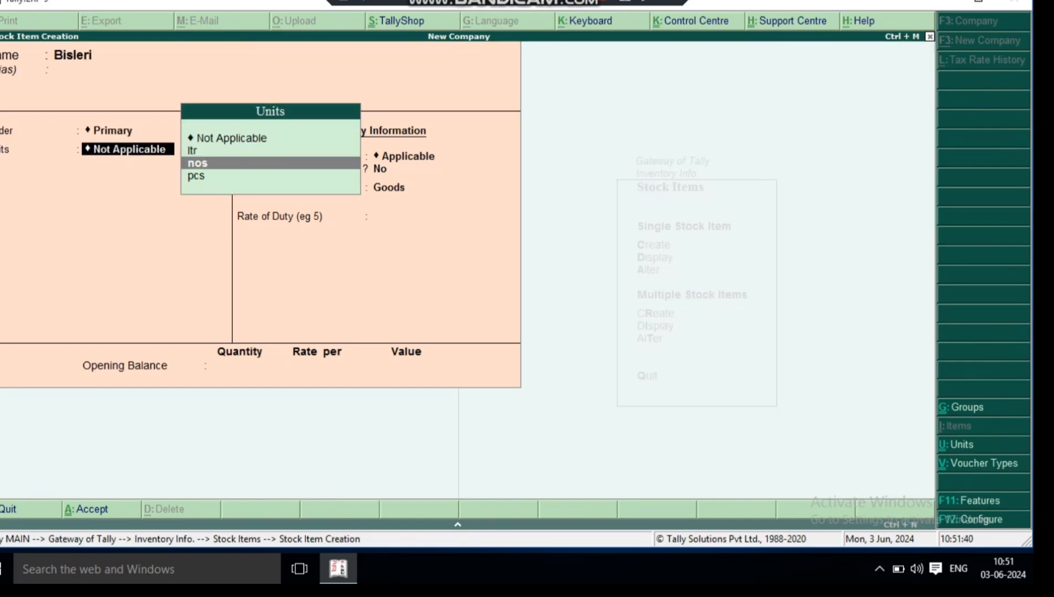
key(Down)
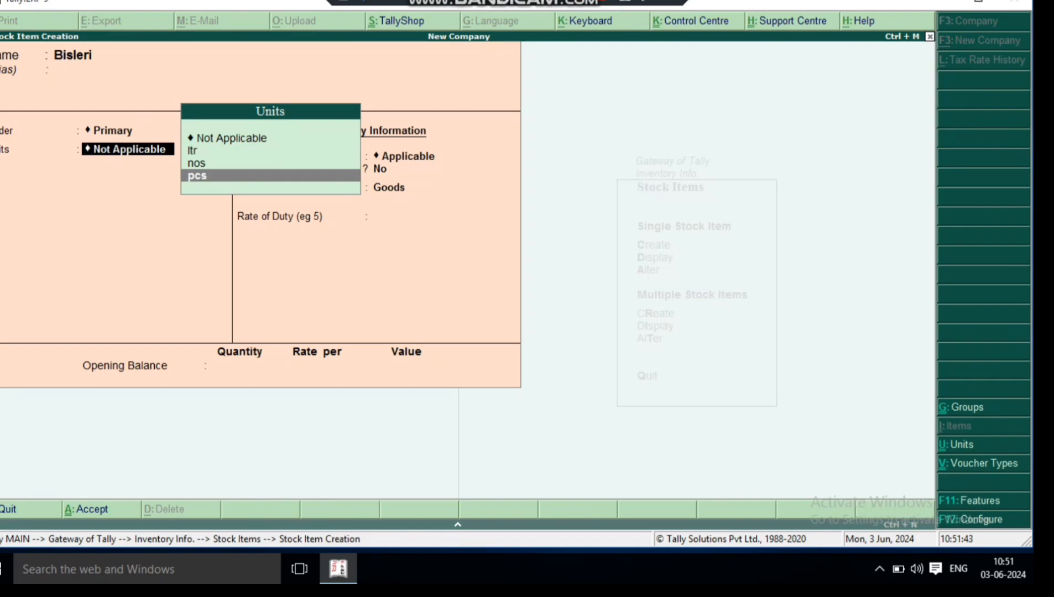
key(Return)
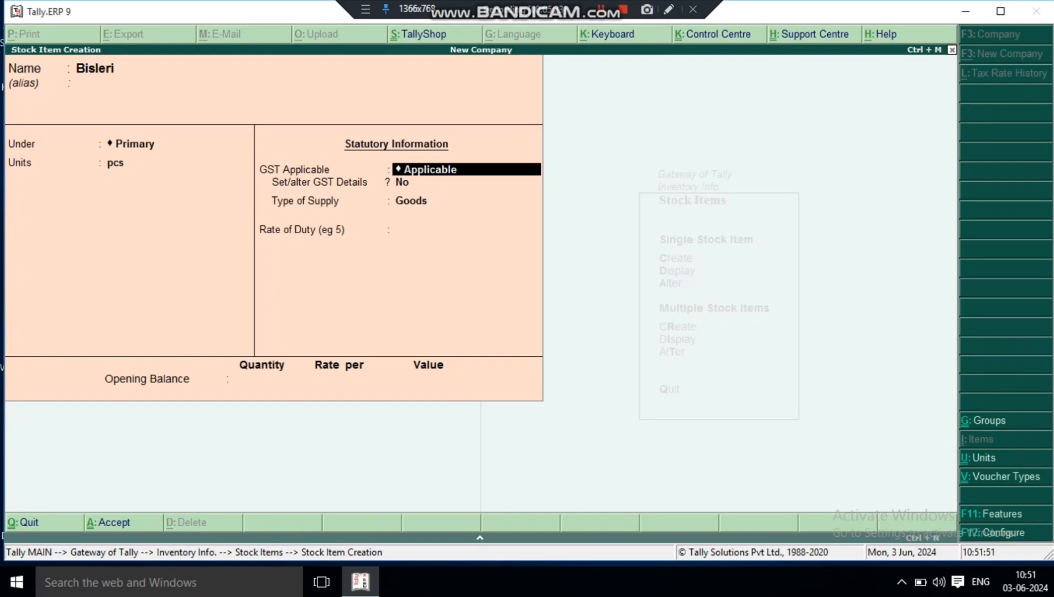
- Enable component list details (Bill of Materials) in the stock item configuration
key(F12)
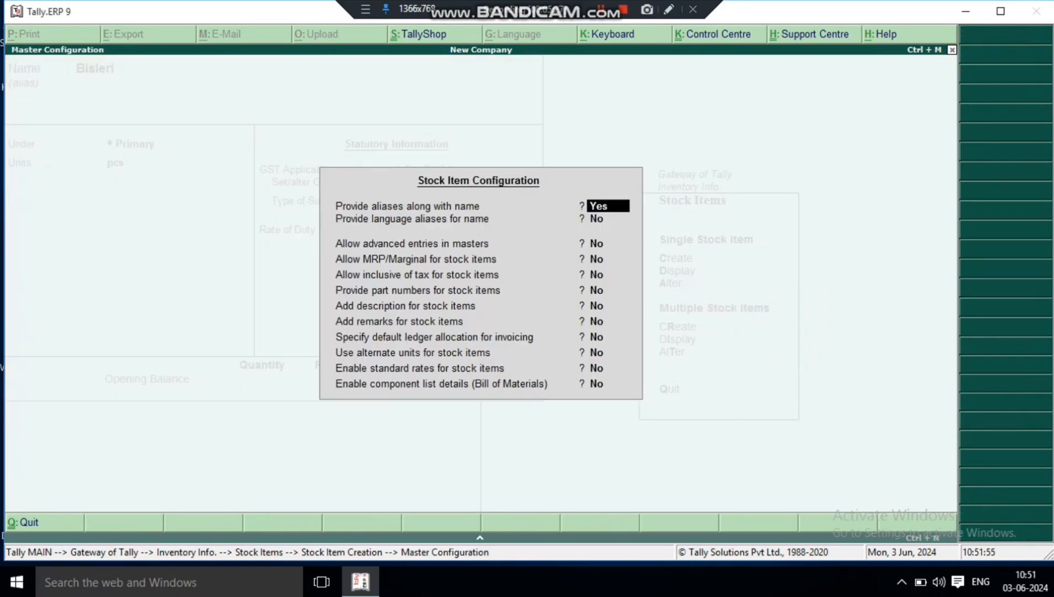
key(Return)
key(Return)
key(Return)
key(Return)
key(Return)
key(Return)
key(Return)
key(Return)
key(Return)
key(Return)
key(Return)
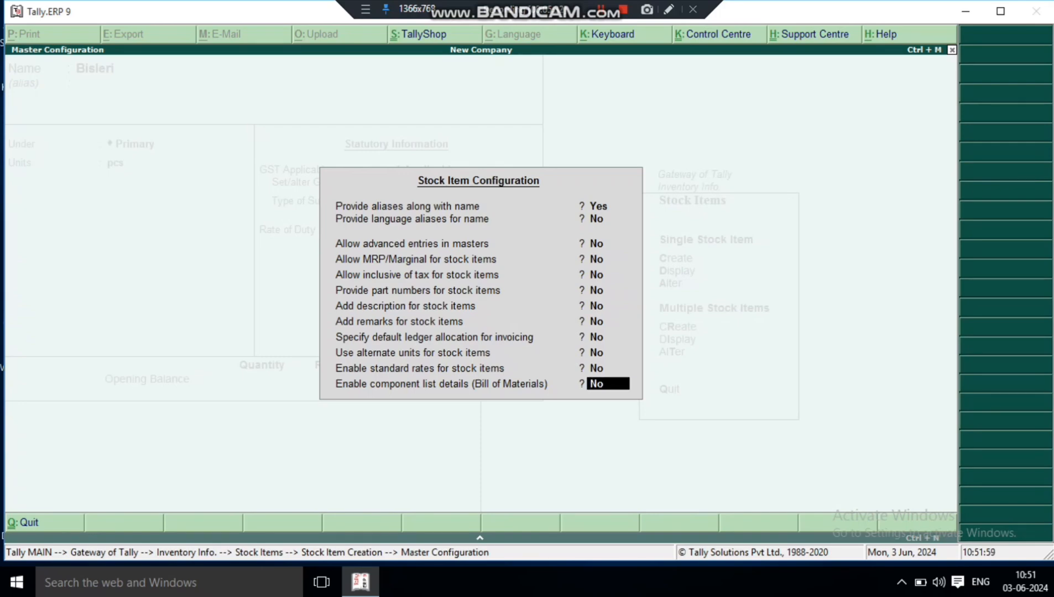
key(Return)
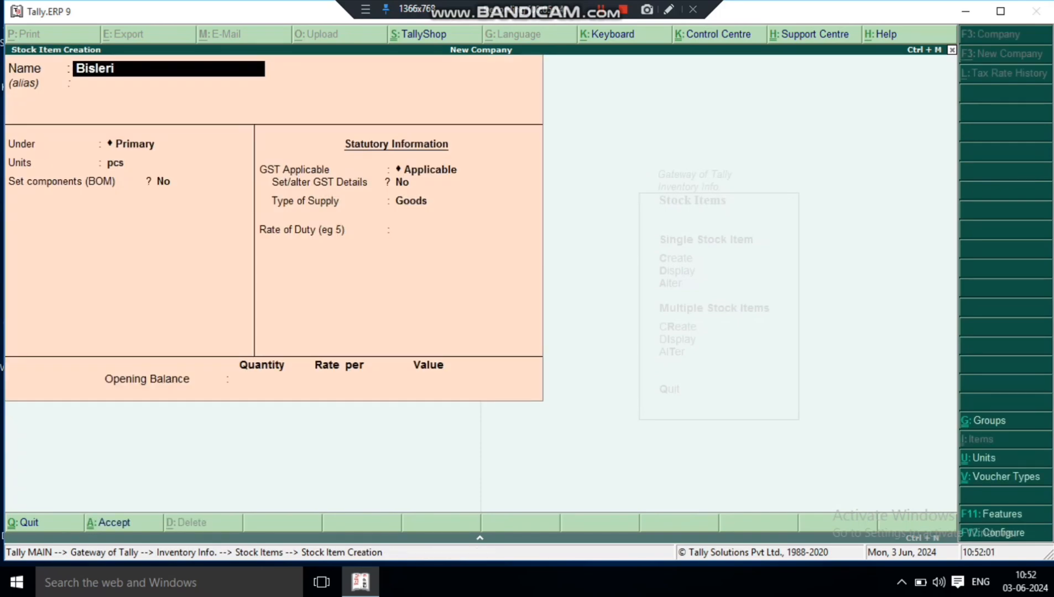
- Set the Set components (BOM) option of Bisleri to Yes and open its BOM list
key(Return)
key(Return)
key(Return)
key(Return)
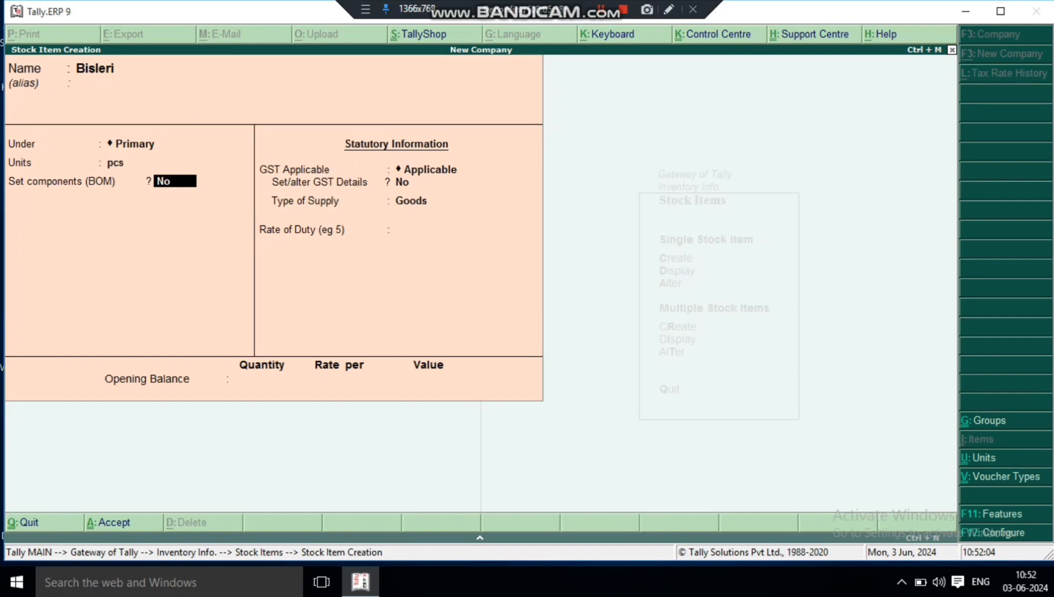
text(y)
key(Return)
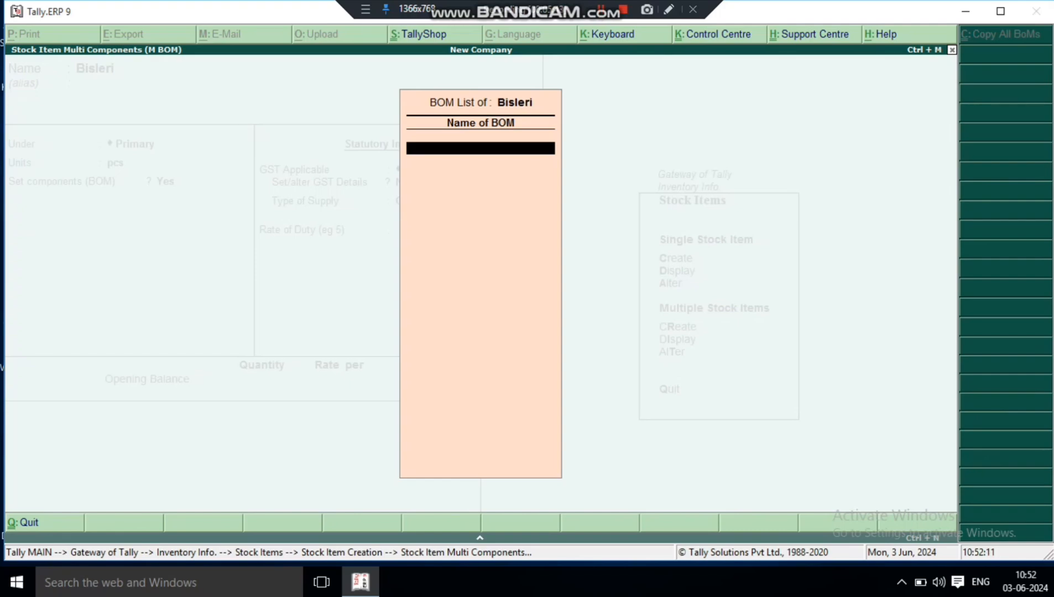
text(1)
key(Return)
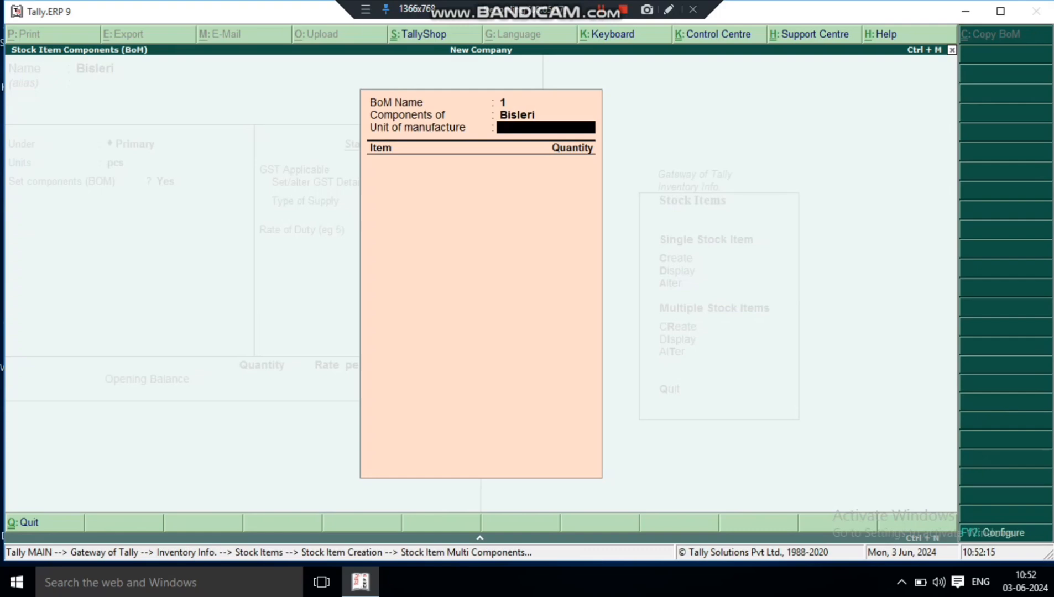
key(Escape)
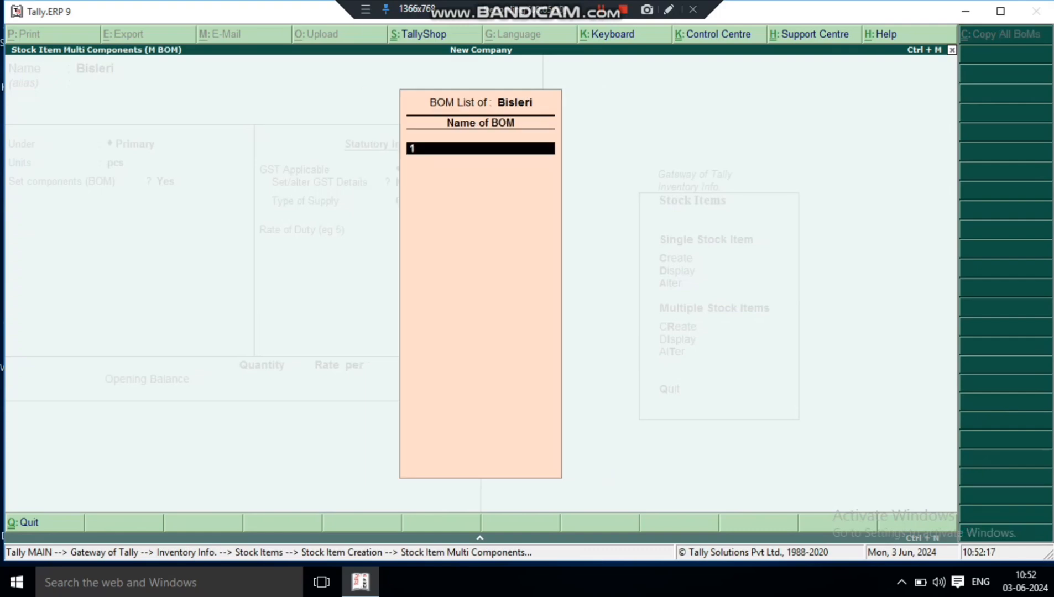
key(Escape)
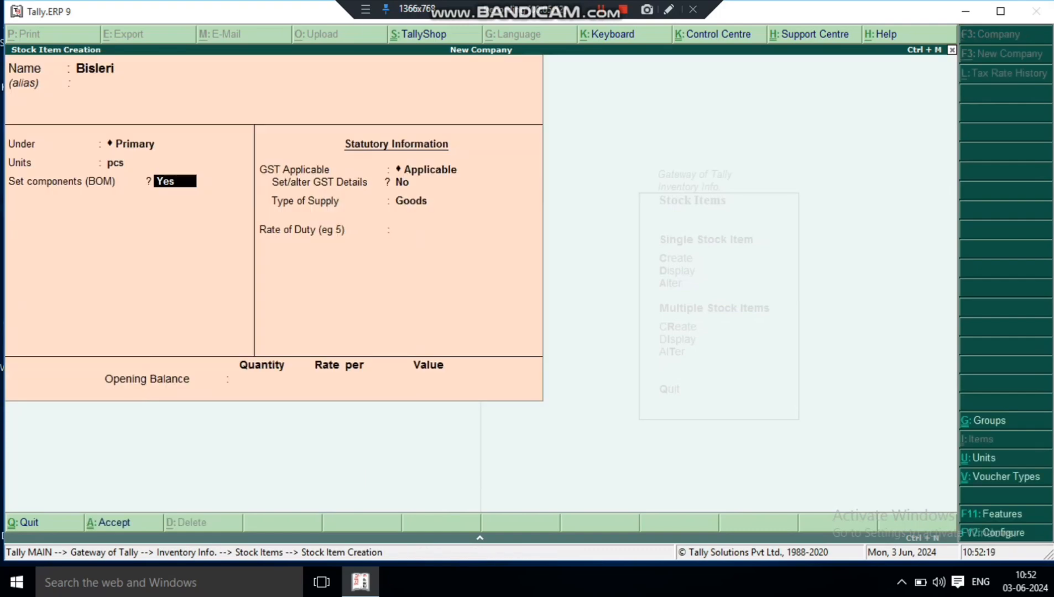
- Add a BOM named Bisleri to the item's BOM list with a unit of manufacture of 1 pcs
key(Return)
text(Bis)
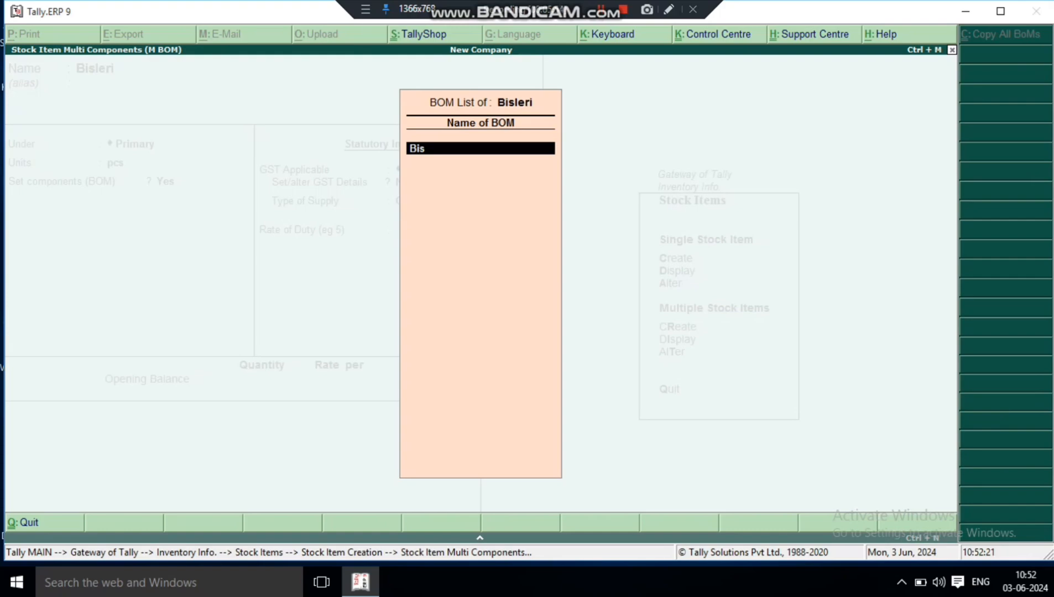
text(leri)
key(Return)
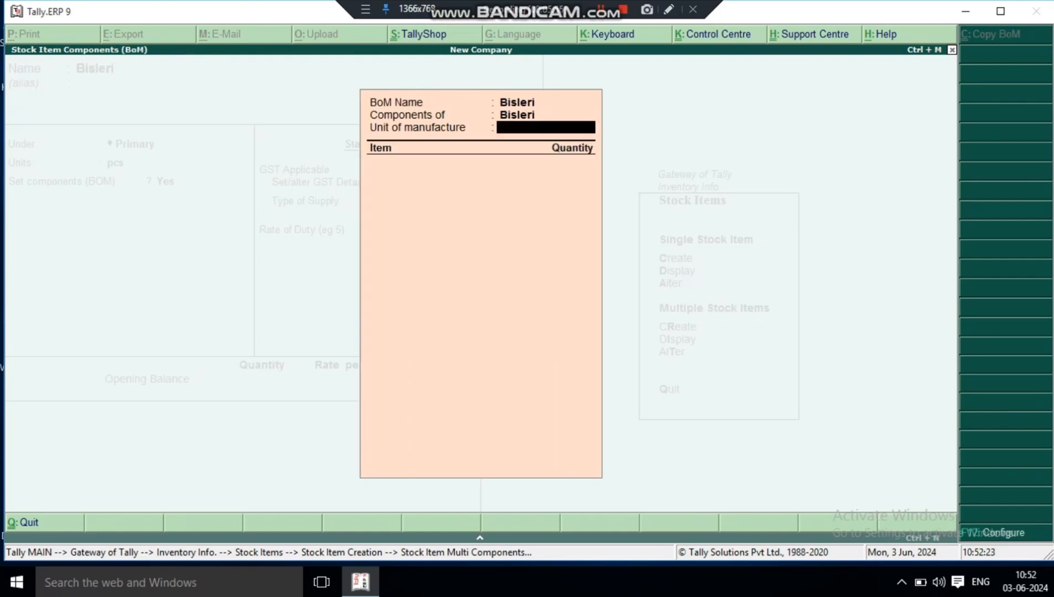
text(1)
key(Return)
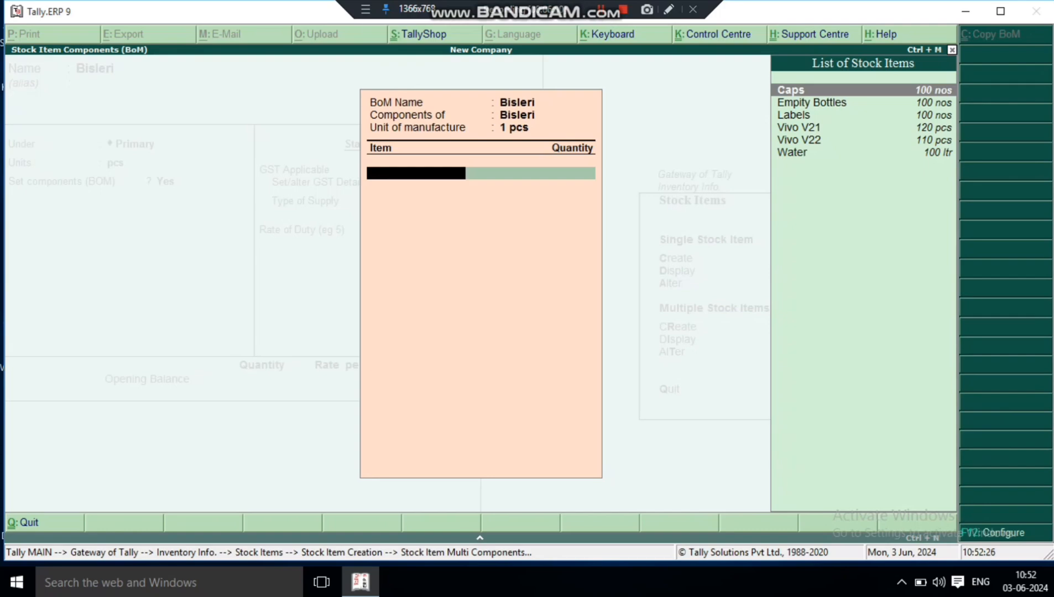
- Add Caps and Empity Bottles as BOM components with a quantity of 1 nos each
key(Return)
text(1)
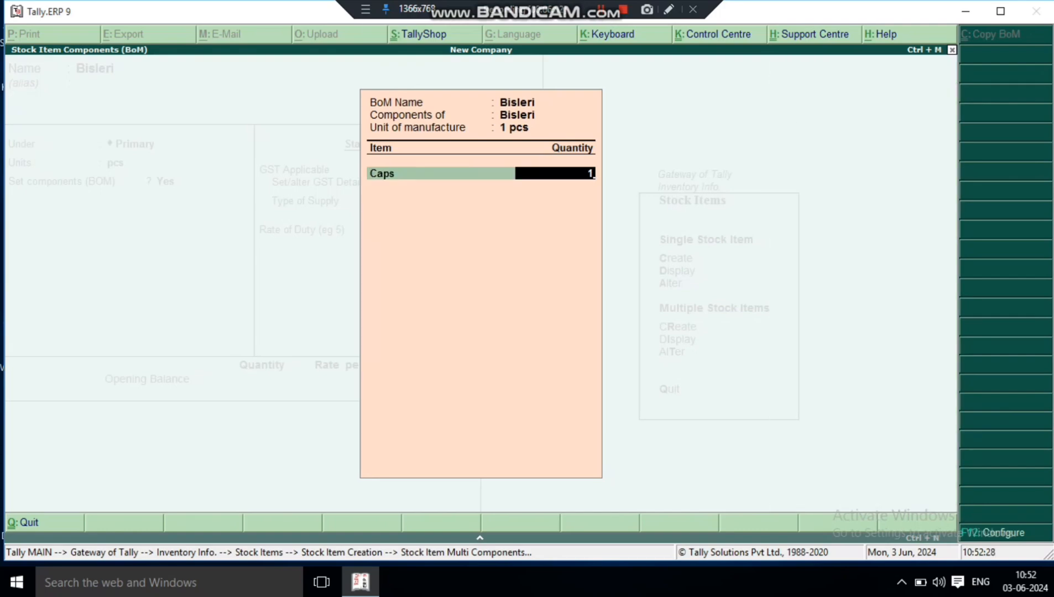
key(Return)
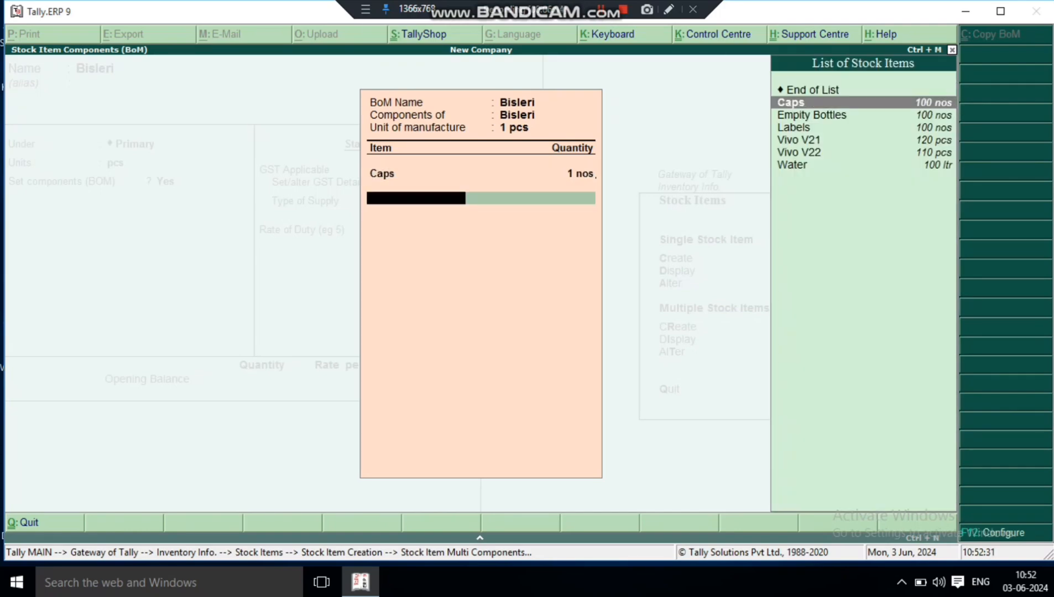
key(Down)
key(Return)
text(1)
key(Return)
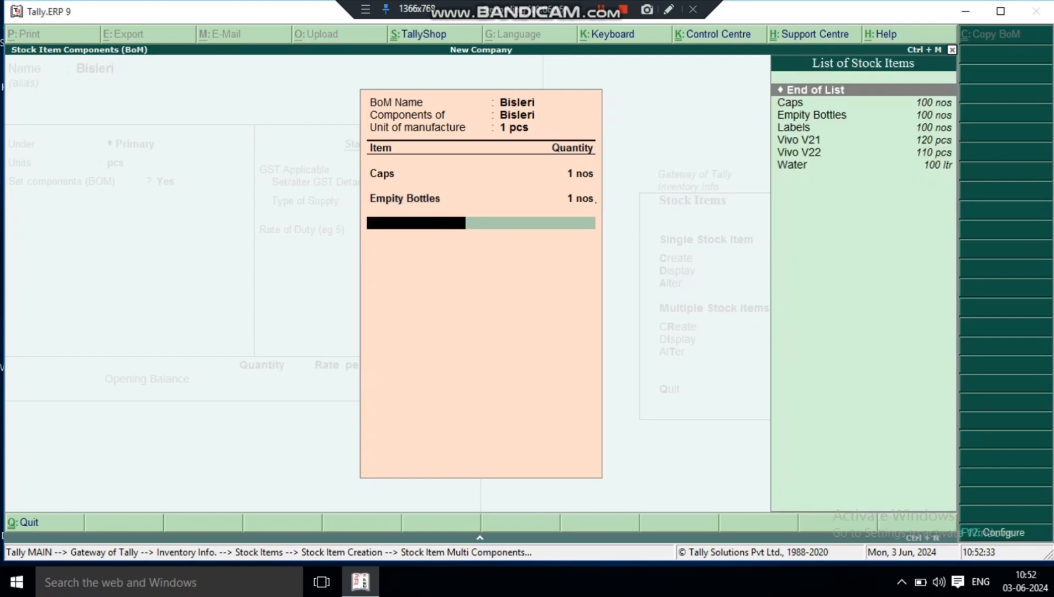
- Add Labels as the third BOM component with a quantity of 1 nos
key(Down)
- Add Water as the fourth BOM component with a quantity of 1 ltr and end the component list
key(Down)
key(Down)
key(Return)
text(1)
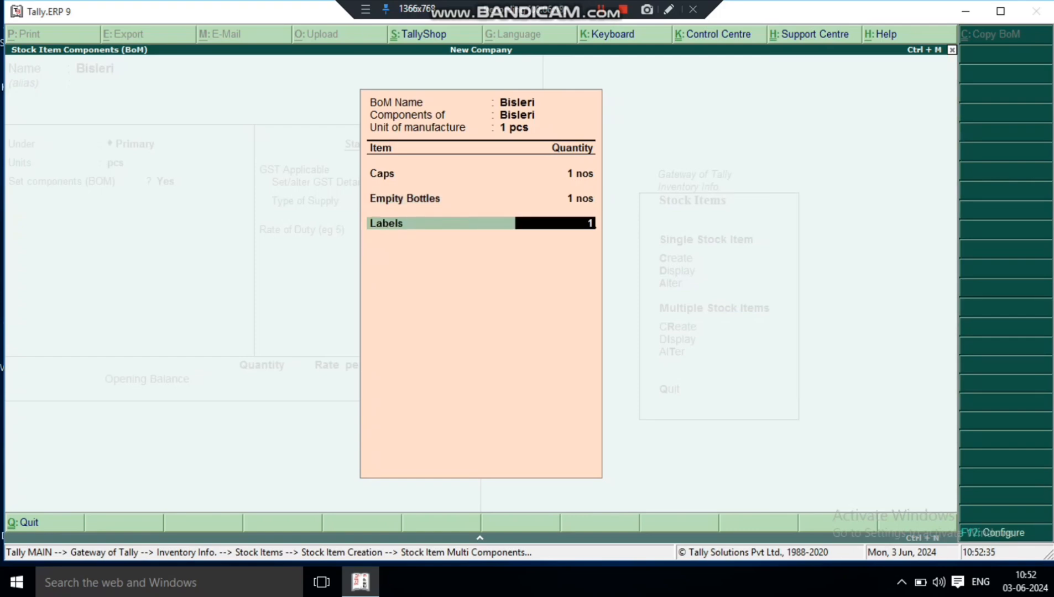
key(Return)
key(Down)
key(Down)
key(Down)
key(Down)
key(Down)
key(Down)
key(Return)
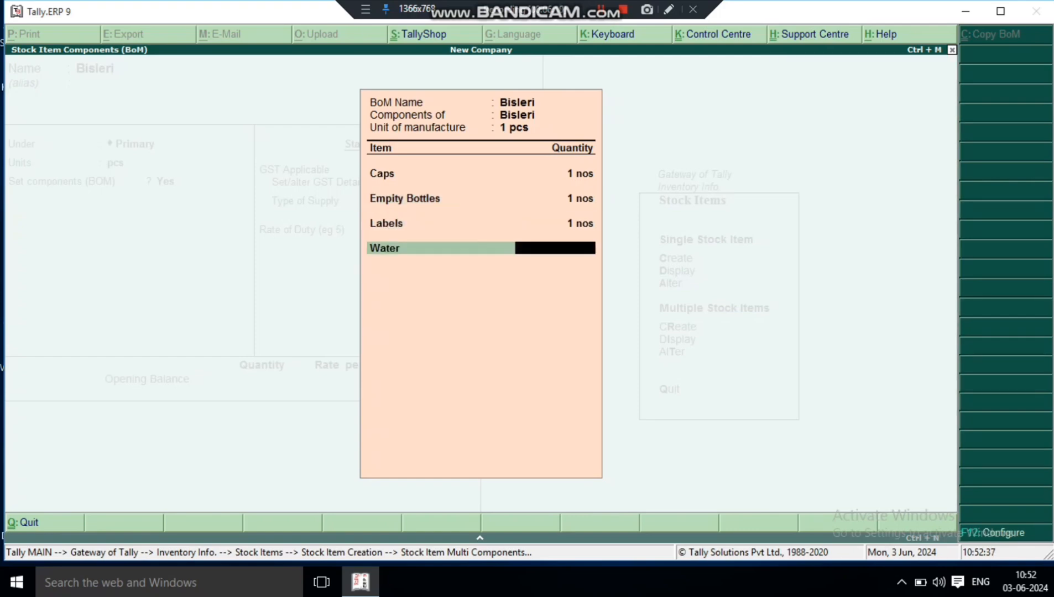
text(1)
key(Return)
- Finish the BOM list, keep the default statutory details and save the Bisleri stock item
key(Return)
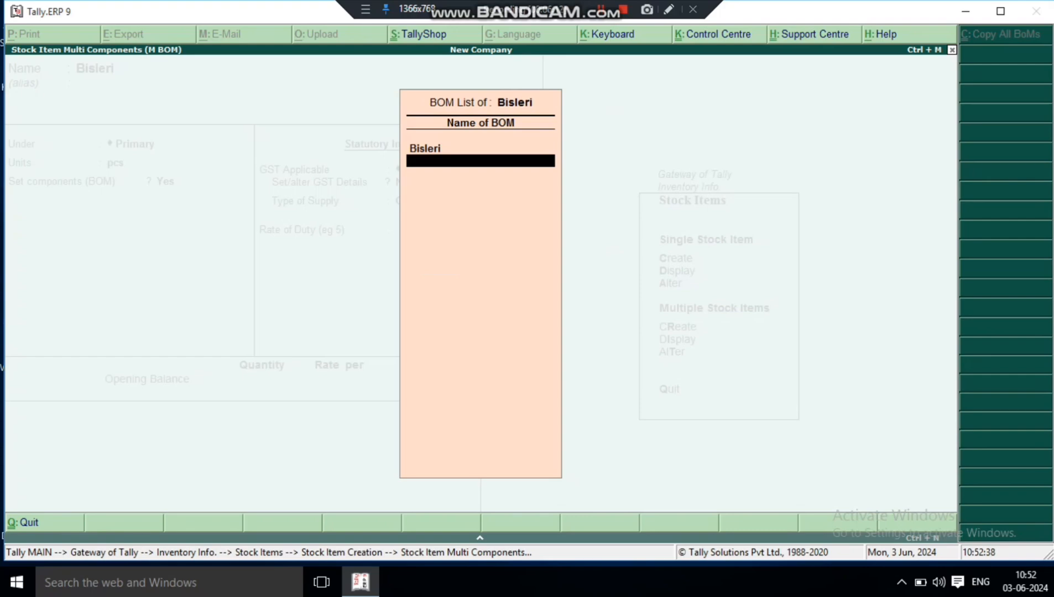
key(Return)
key(Return)
key(Return)
key(Return)
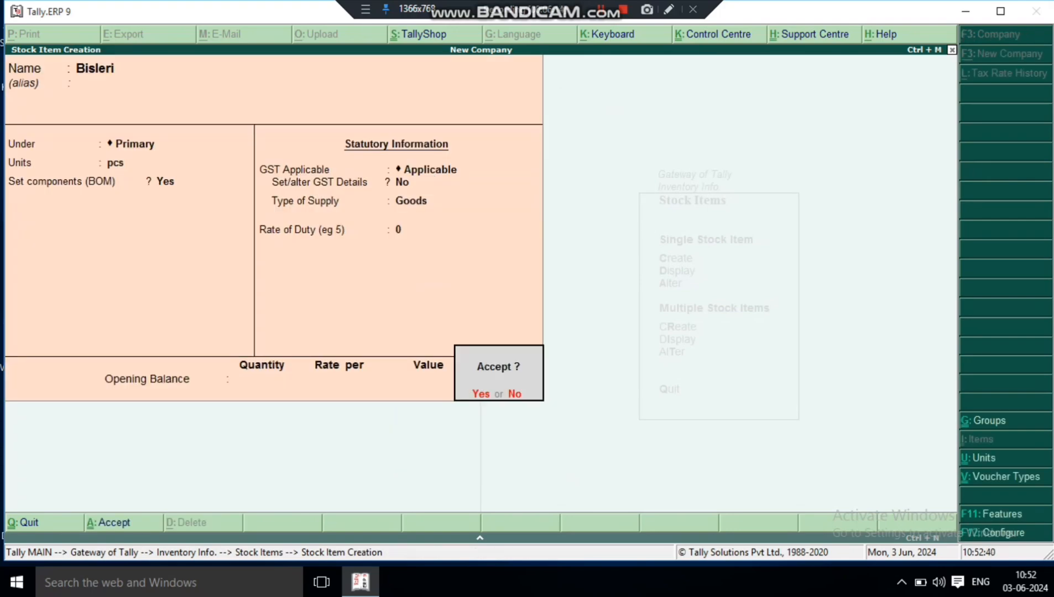
key(Return)
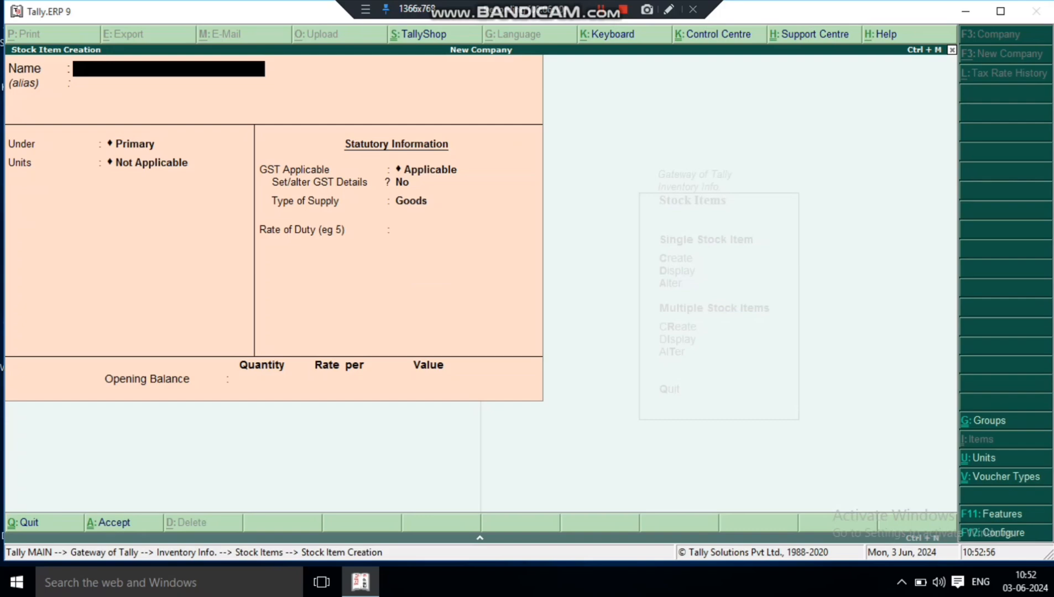
- Quit stock item creation and return to the Gateway of Tally
key(Escape)
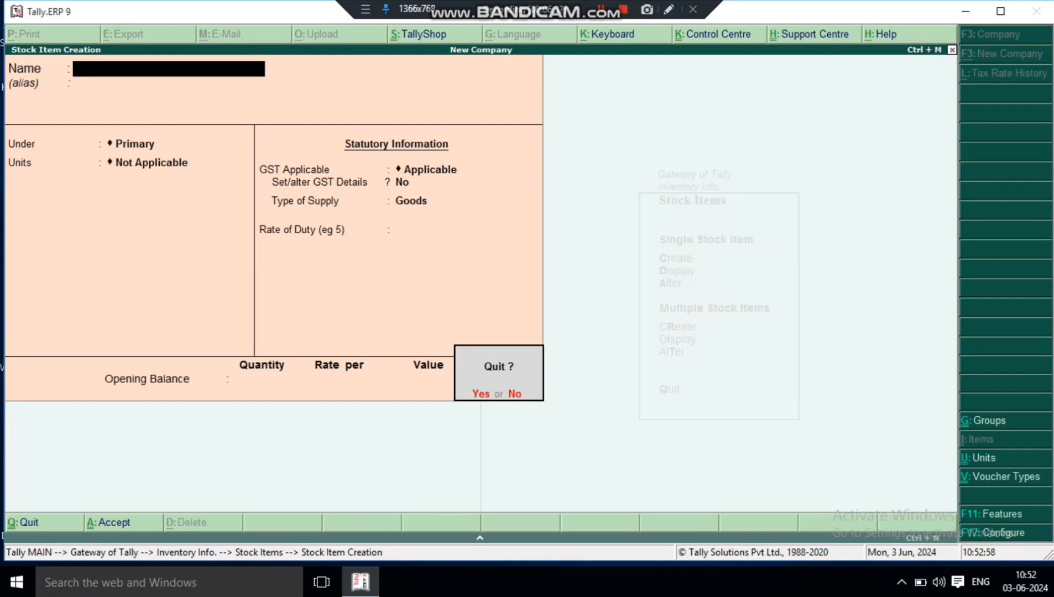
key(Return)
key(Escape)
key(Escape)
key(Escape)
key(Escape)
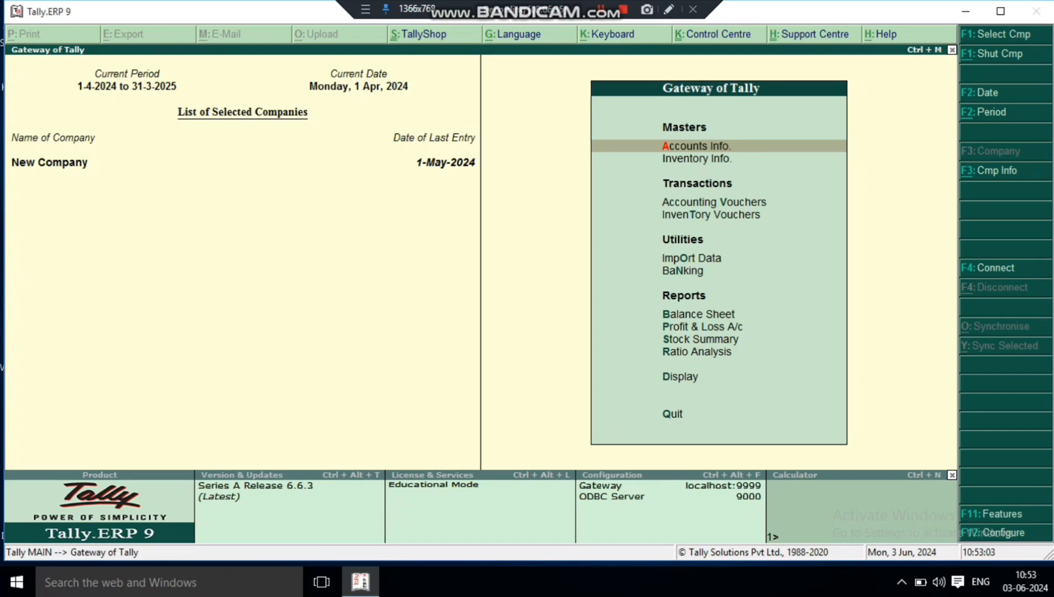
- Open the voucher type creation form under Accounts Info
key(Return)
key(Down)
key(Down)
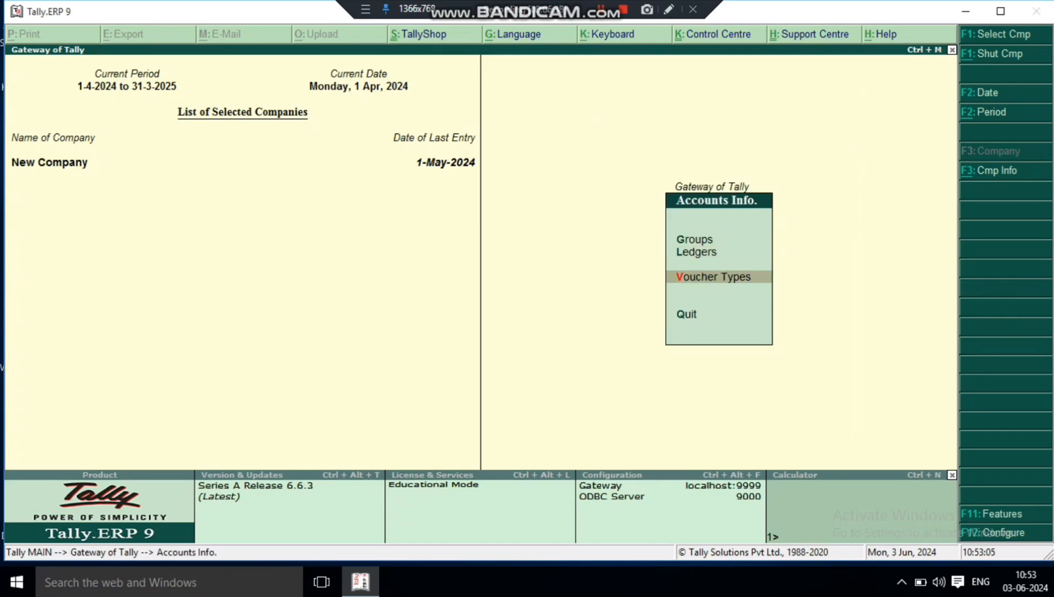
key(Return)
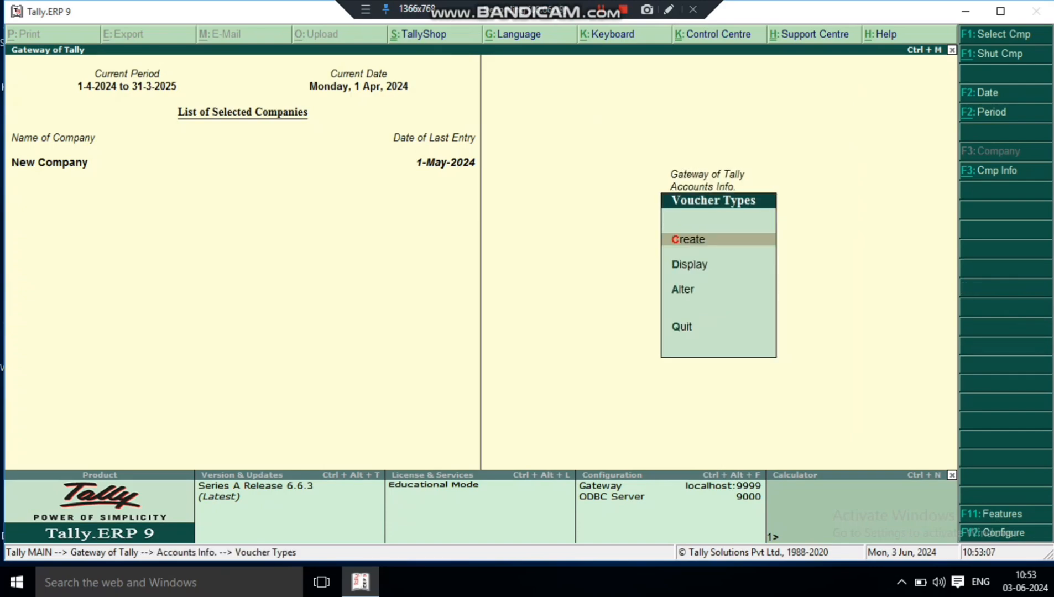
key(Down)
key(Down)
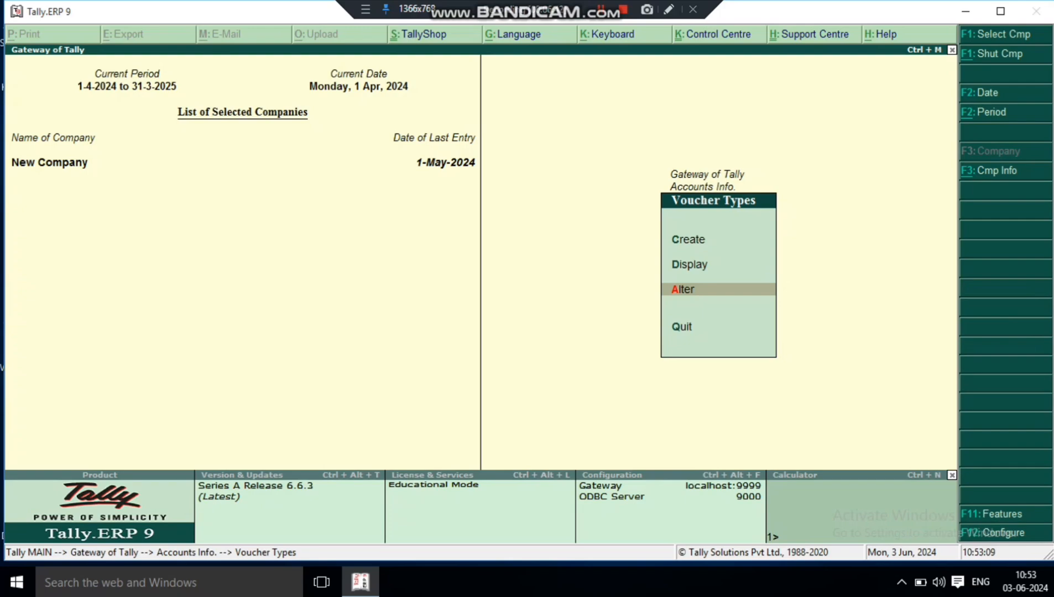
key(Up)
key(Up)
key(Return)
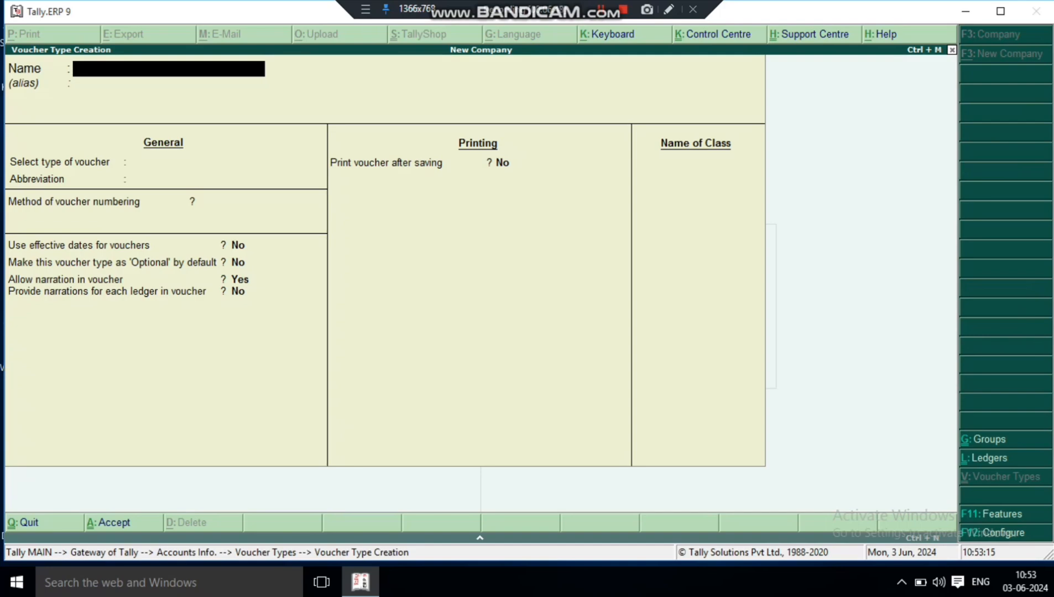
- Name the new voucher type Manufacturing Journal Voucher
text(Manufacturing)
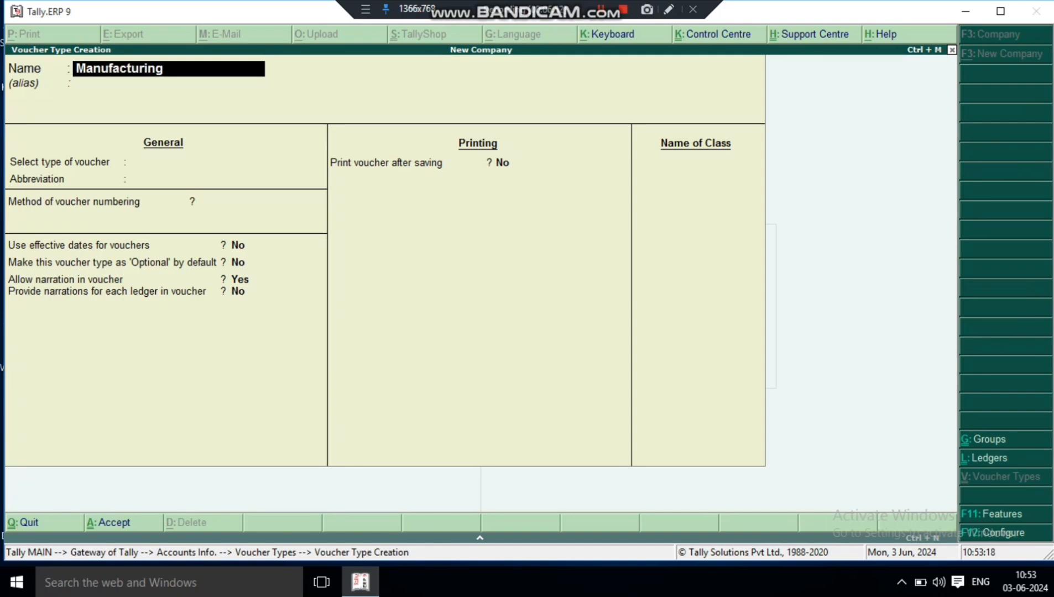
text( Journal Voucher)
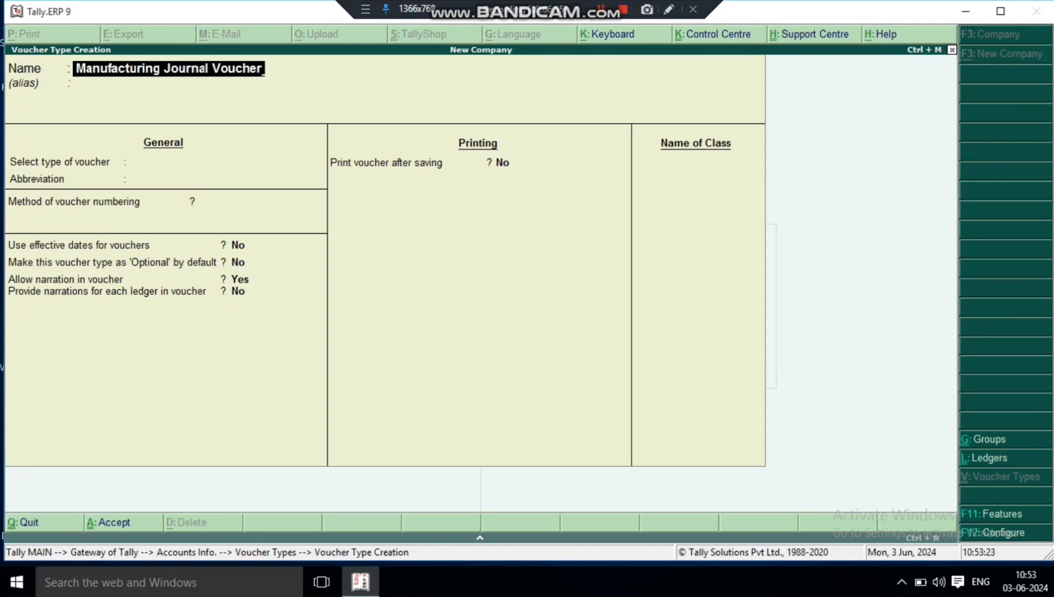
- Set the type of voucher to Stock Journal, keeping the Stk Jrnl abbreviation and Automatic numbering
key(Return)
key(Return)
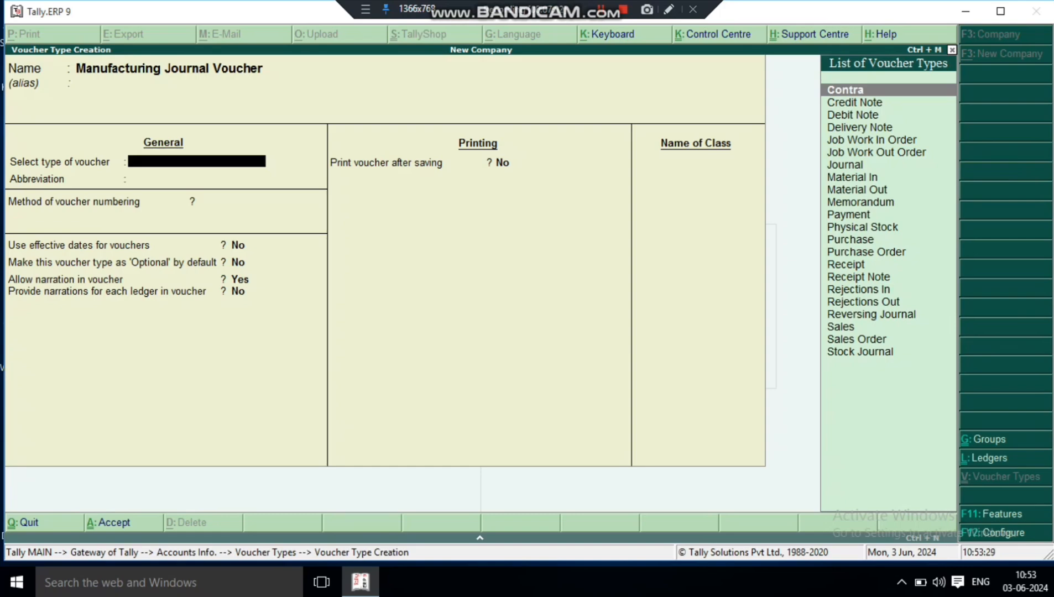
text(s)
key(Down)
key(Down)
key(Down)
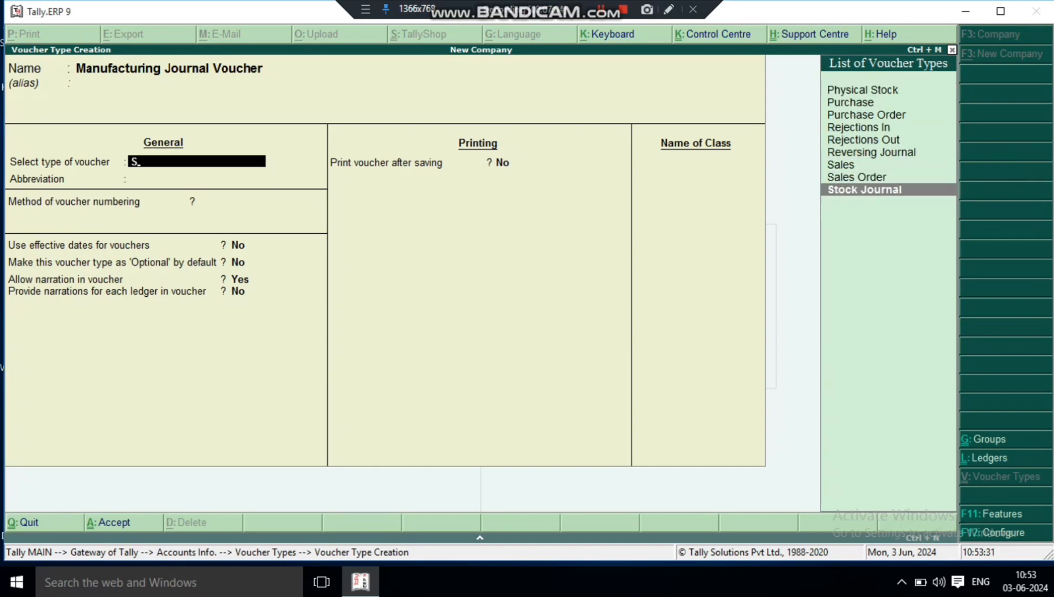
key(Return)
- Enable the use of the voucher type as a Manufacturing Journal, keep the other defaults and save it
key(Return)
key(Return)
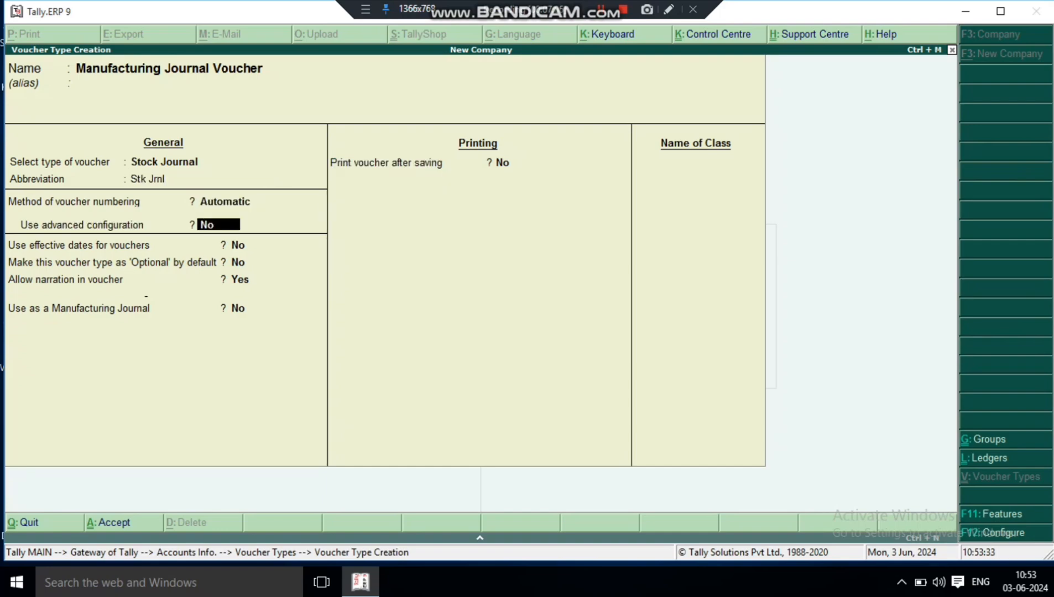
key(Return)
key(Return)
key(Return)
key(Return)
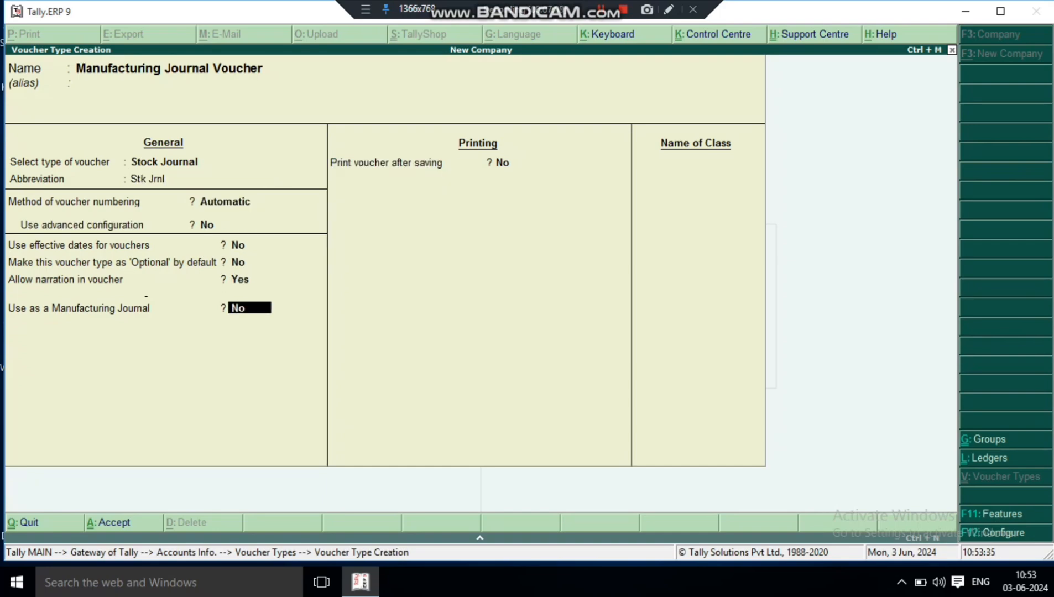
text(y)
key(Return)
key(Return)
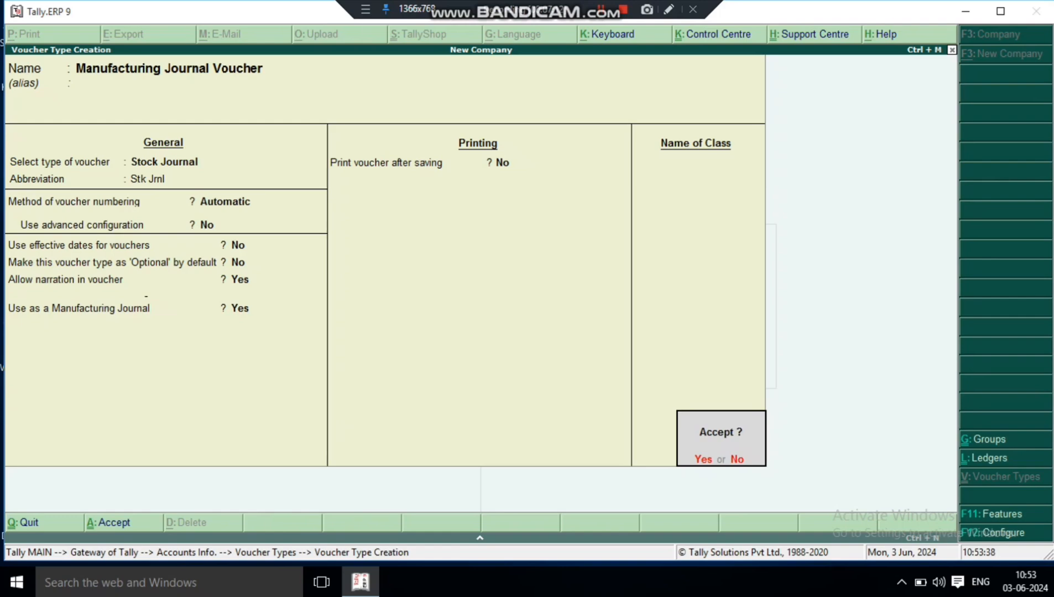
key(y)
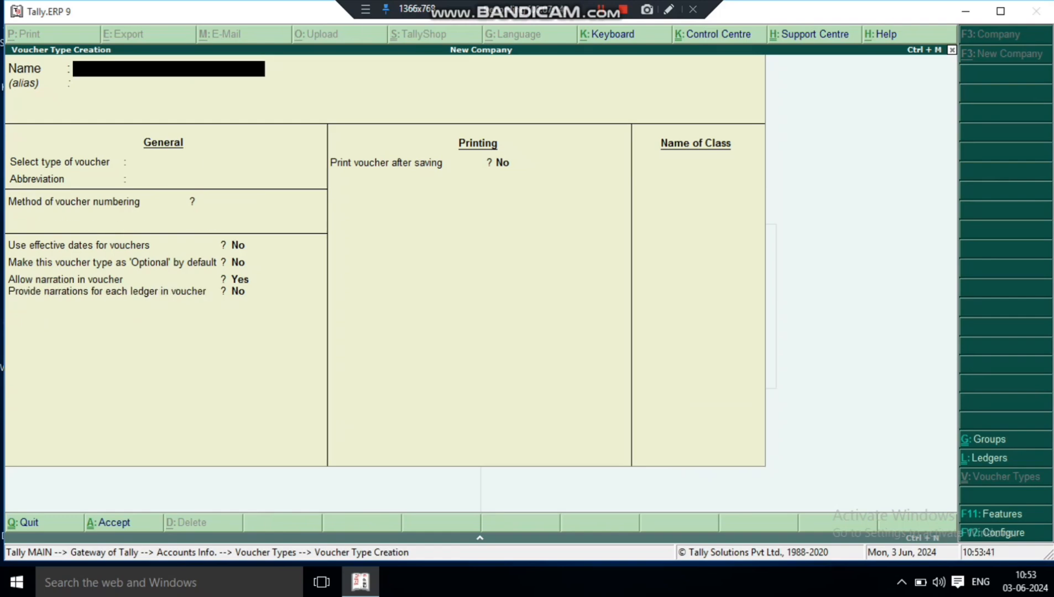
- Quit voucher type creation and return to the Gateway of Tally
key(Escape)
key(y)
key(Escape)
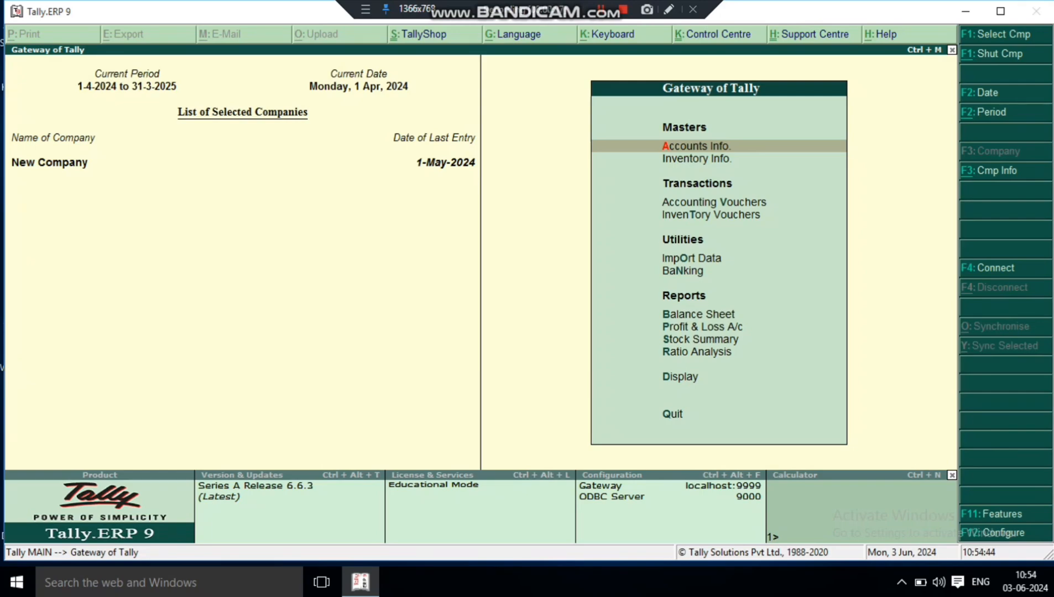
- Start a new voucher entry and switch it to the Manufacturing Journal Voucher type
key(Down)
key(Down)
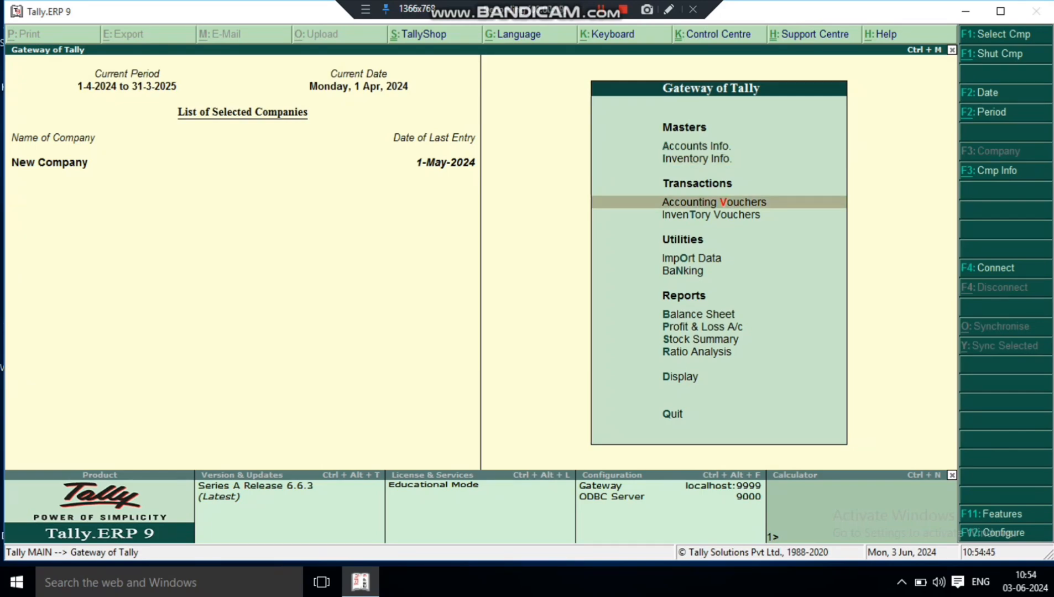
key(Return)
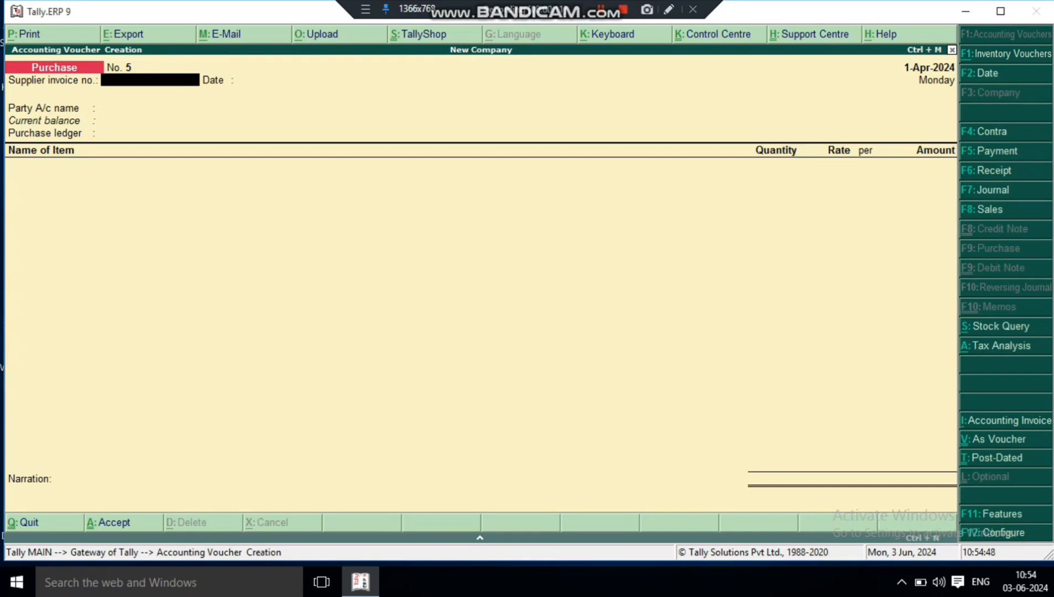
key(alt+F7)
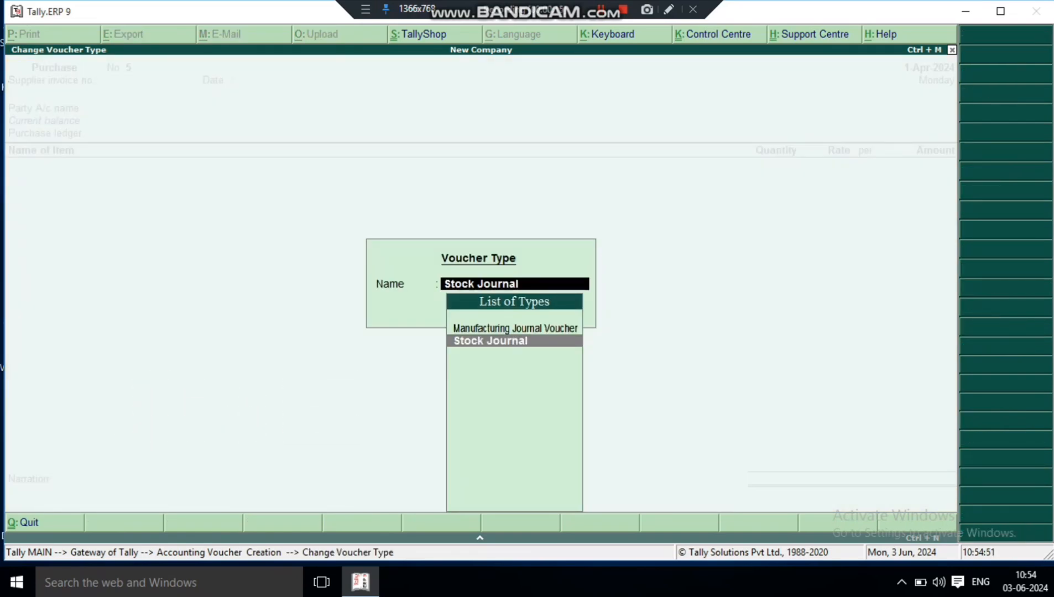
key(Up)
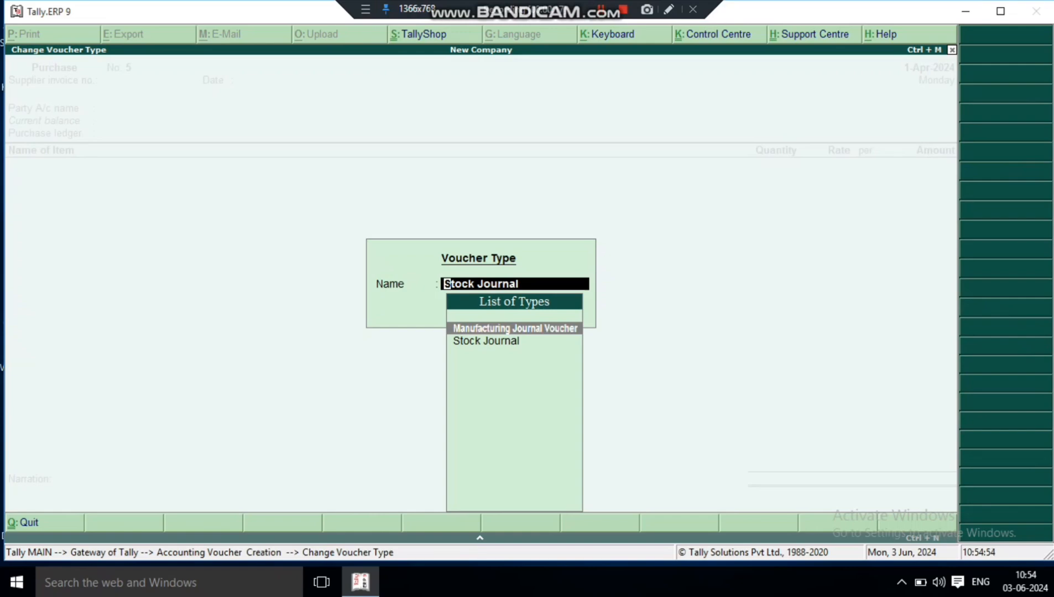
key(Return)
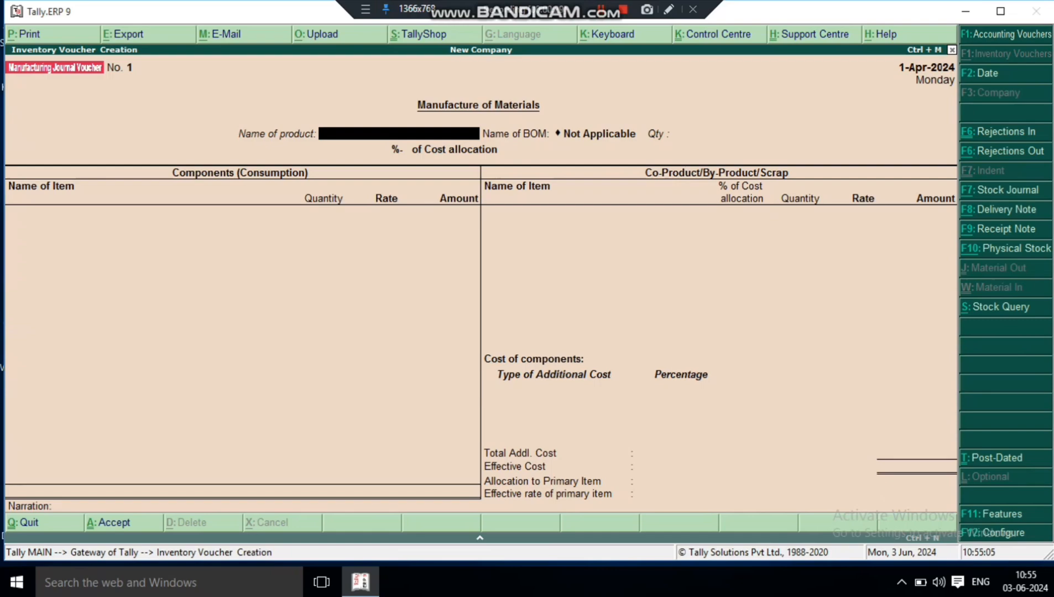
- Choose Bisleri as the product with the Bisleri BOM and set the manufactured quantity to 50 pcs
key(space)
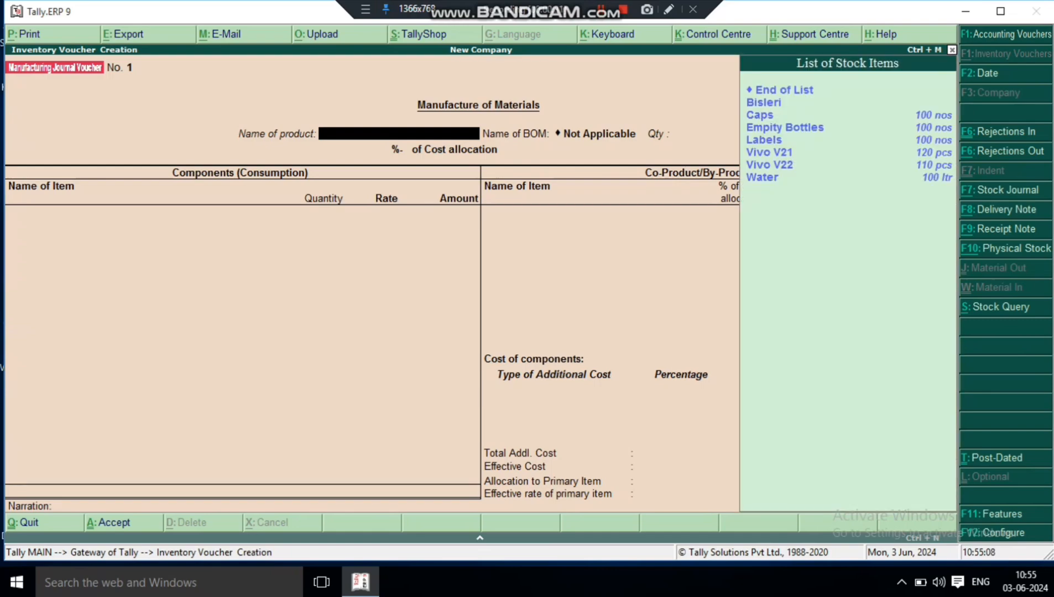
key(Return)
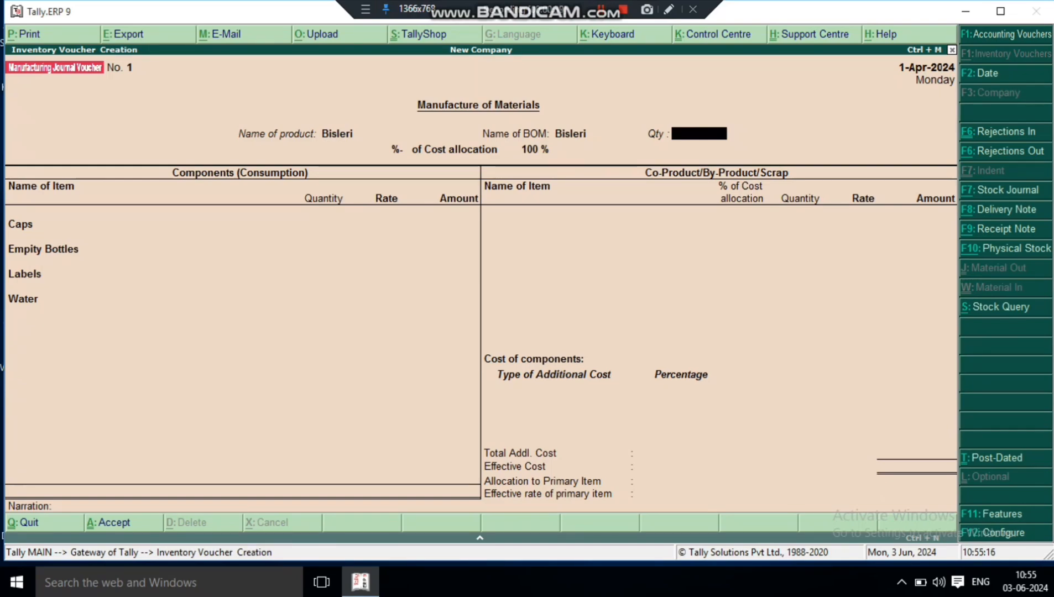
text(50)
key(Return)
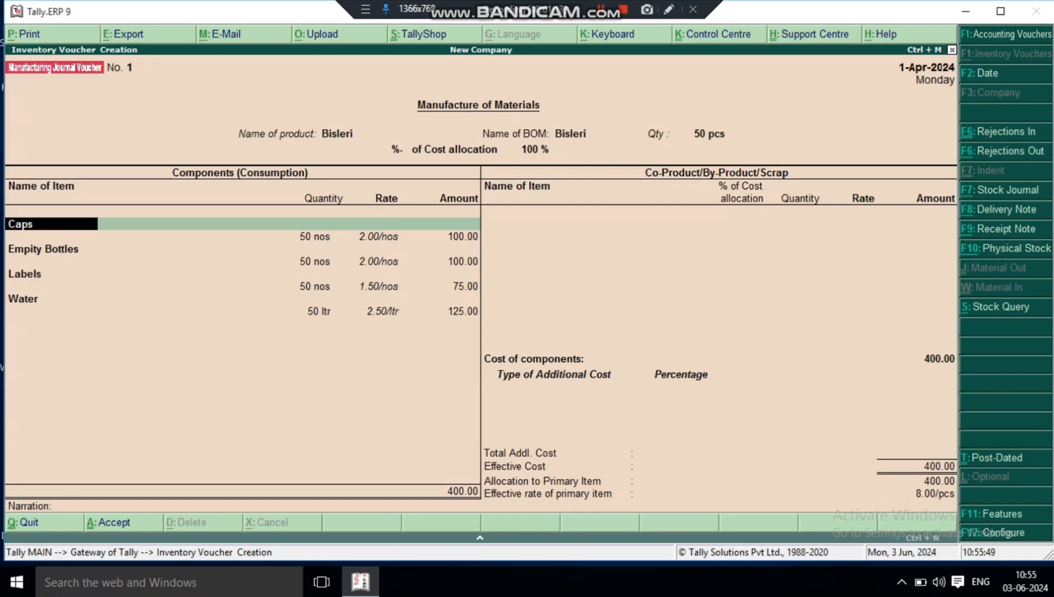
- Accept the calculated component lines and end the co-product list without adding any items
key(Return)
key(Return)
key(Return)
key(Return)
key(Return)
key(Return)
key(Return)
key(Return)
key(Return)
key(Return)
key(Return)
key(Return)
key(Return)
key(Return)
key(Return)
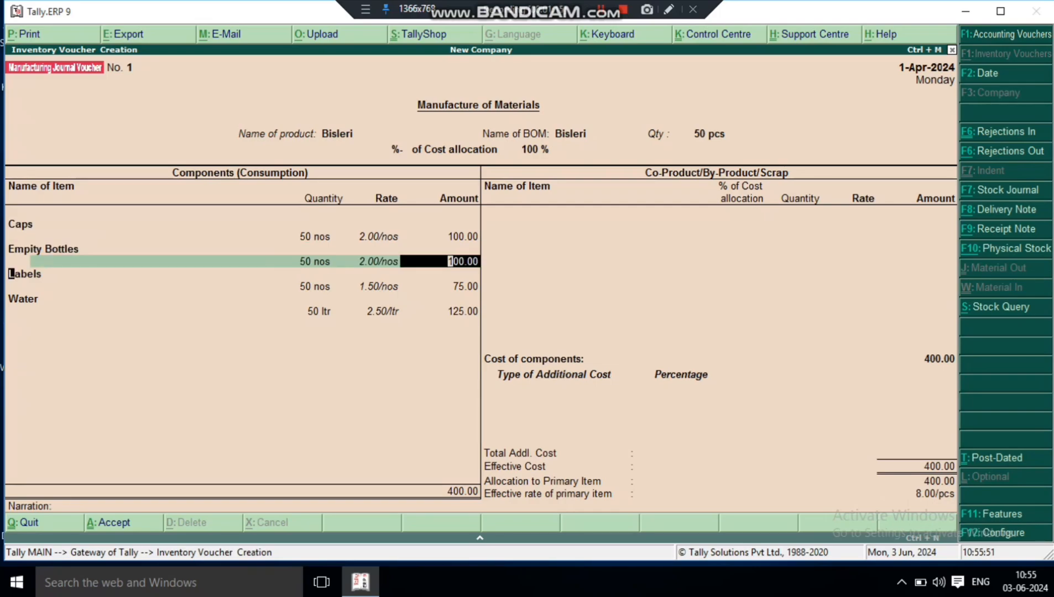
key(Return)
key(Return)
key(Return)
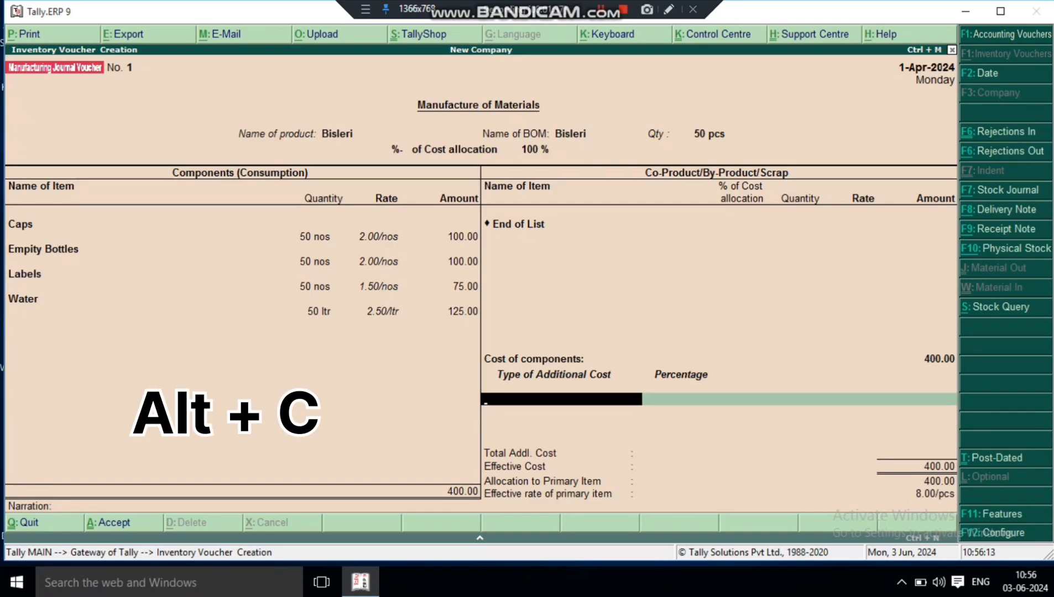
- Open a new ledger for the additional cost and try naming it Packing Charge
key(alt+c)
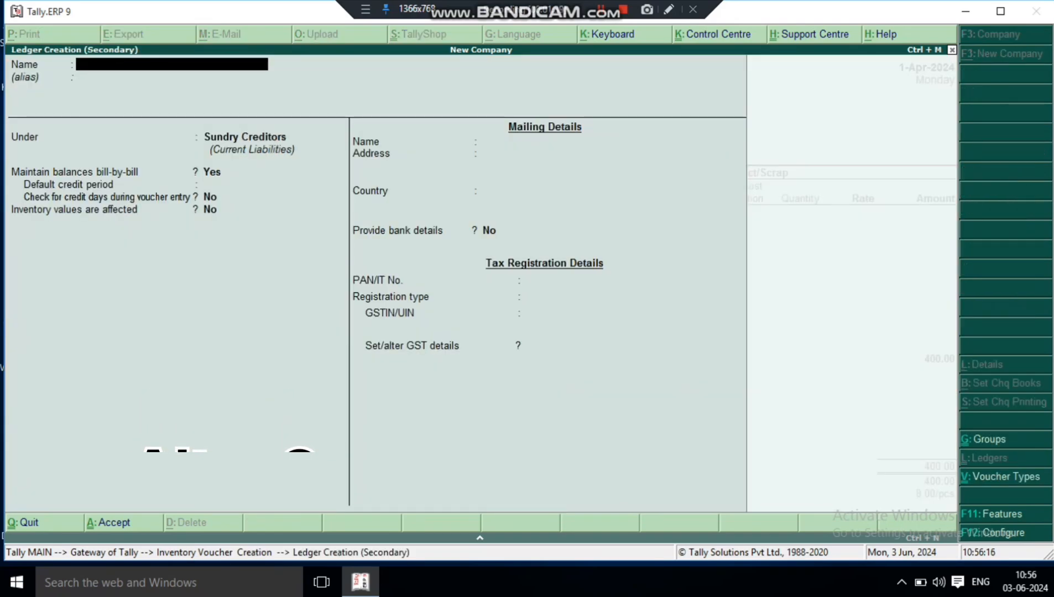
text(Pac)
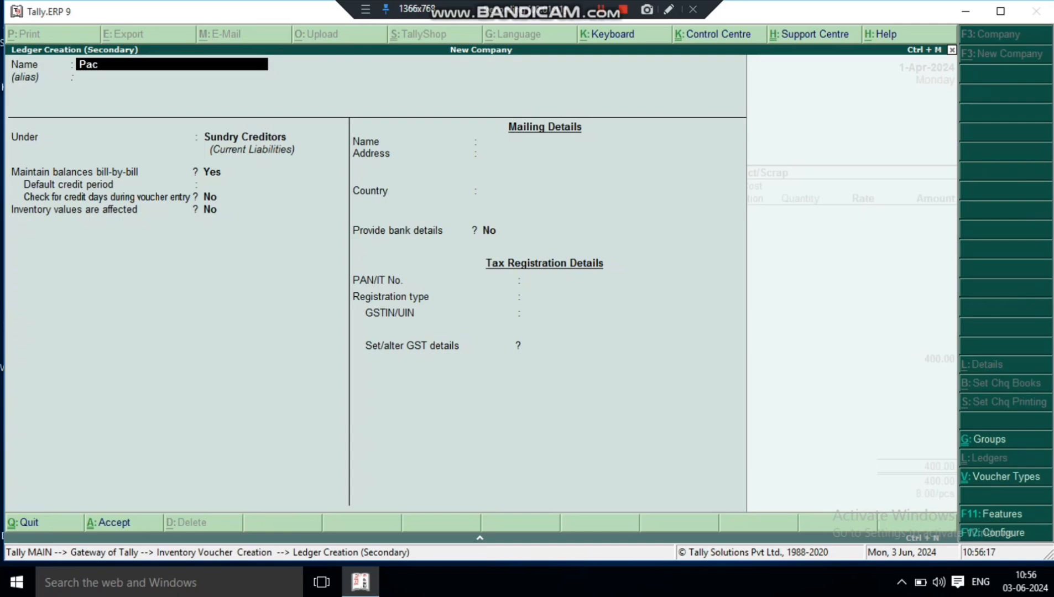
text(king Charge)
key(Return)
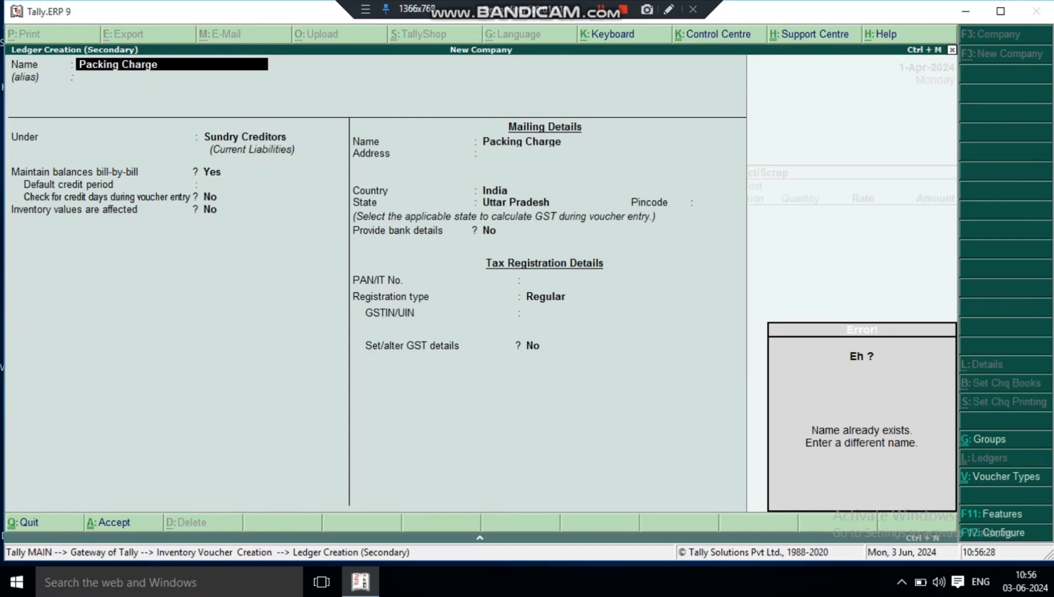
- Name the ledger Packing Charge 1 and place it under Direct Expenses
text(Pa)
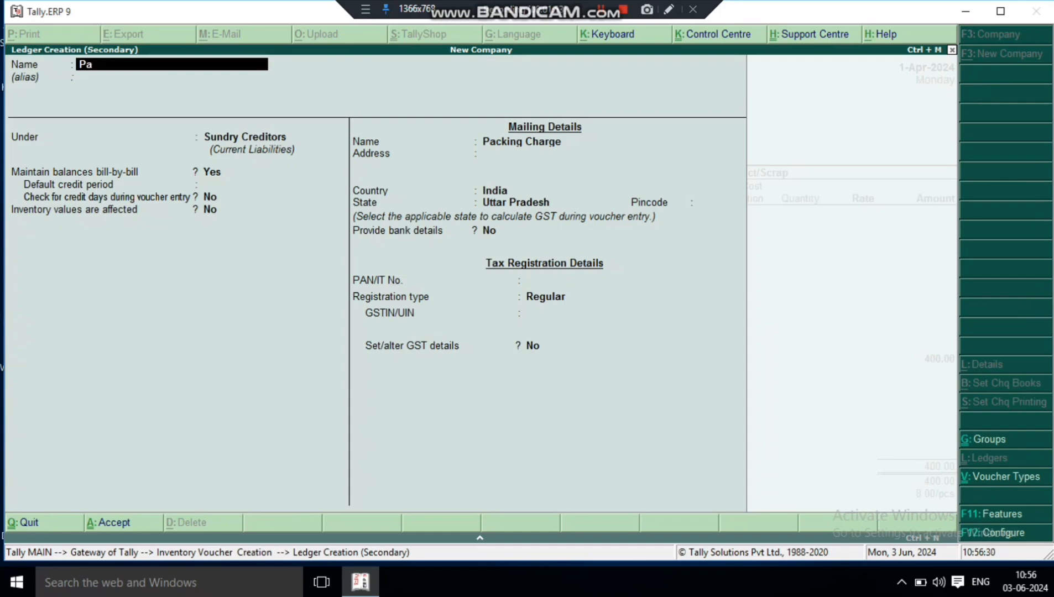
text(cking Charge 1)
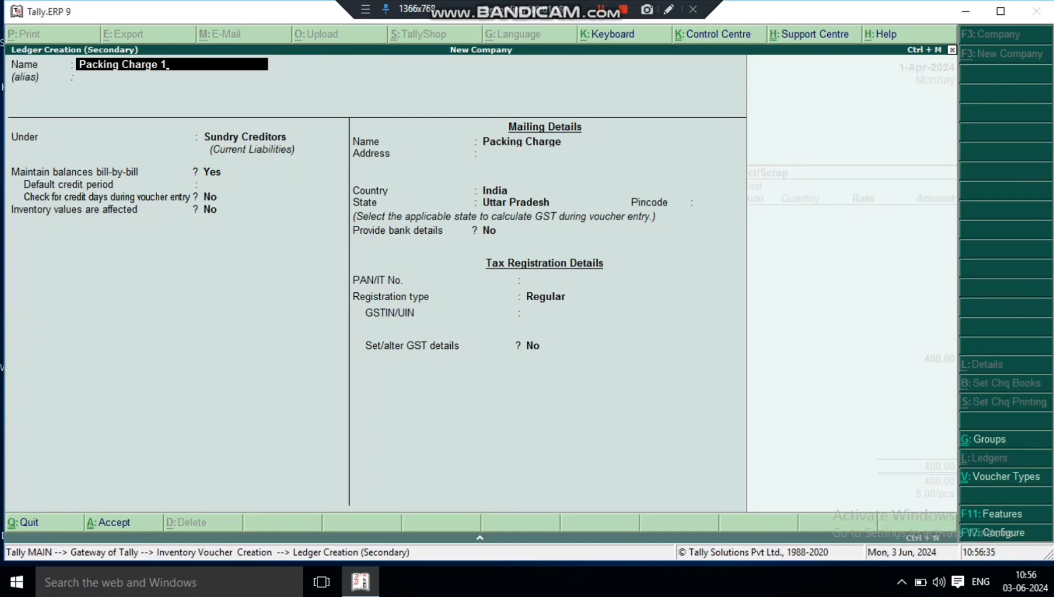
key(Return)
key(Return)
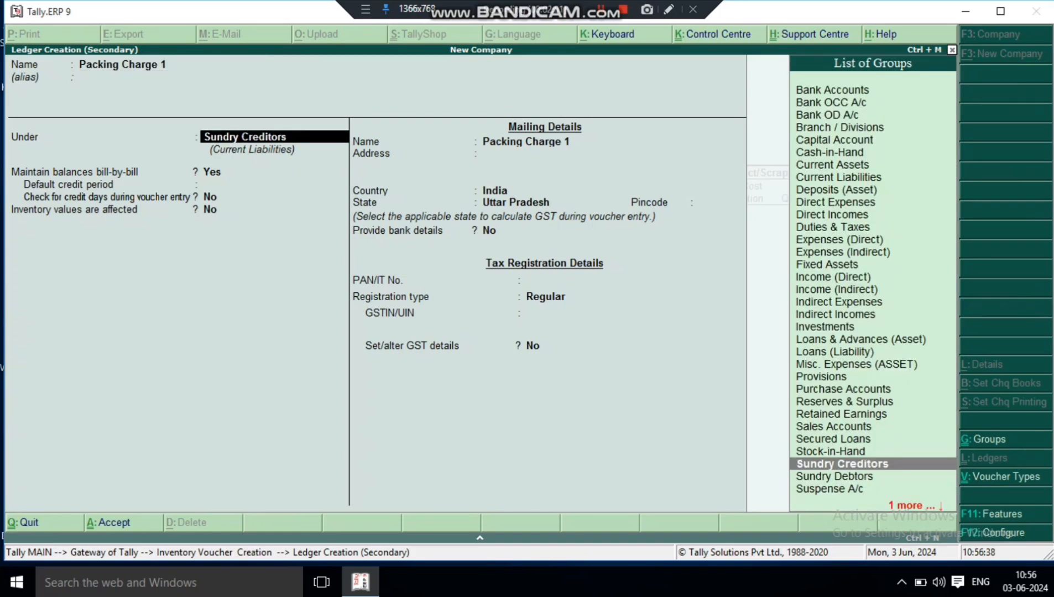
text(D)
key(Up)
key(Down)
key(Down)
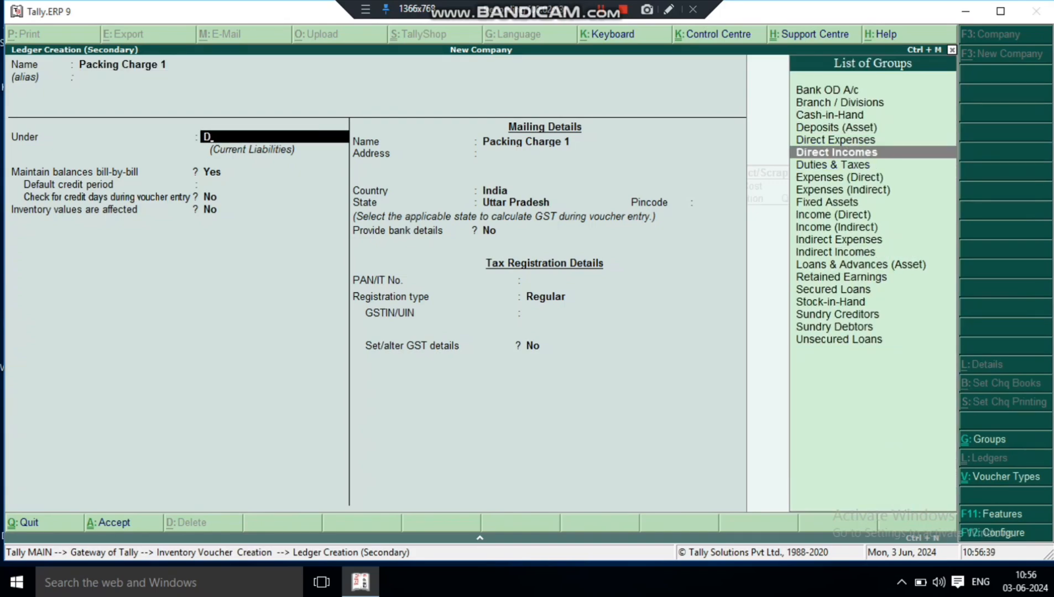
key(Up)
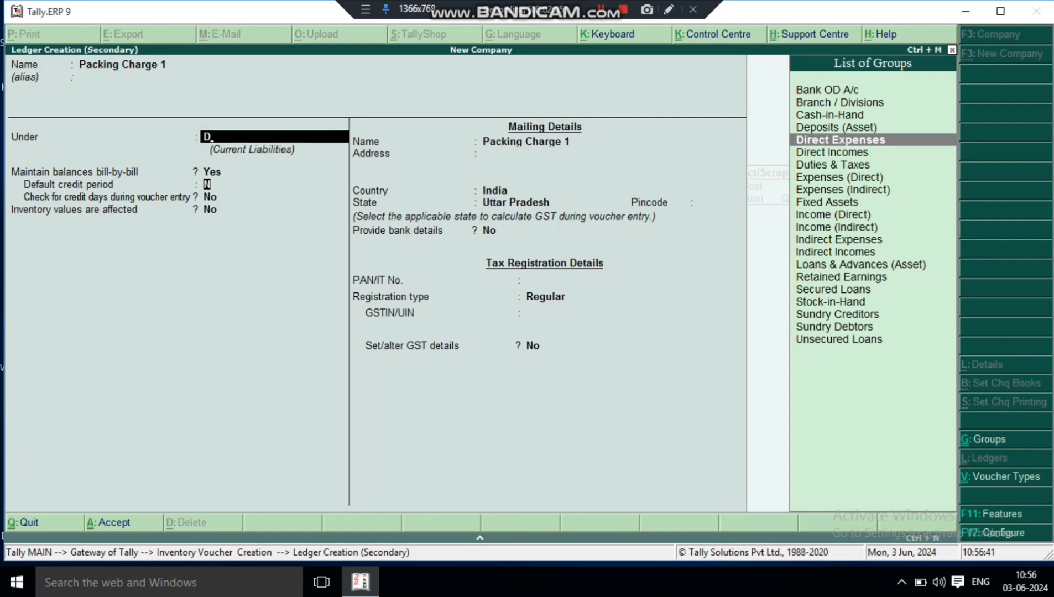
key(Return)
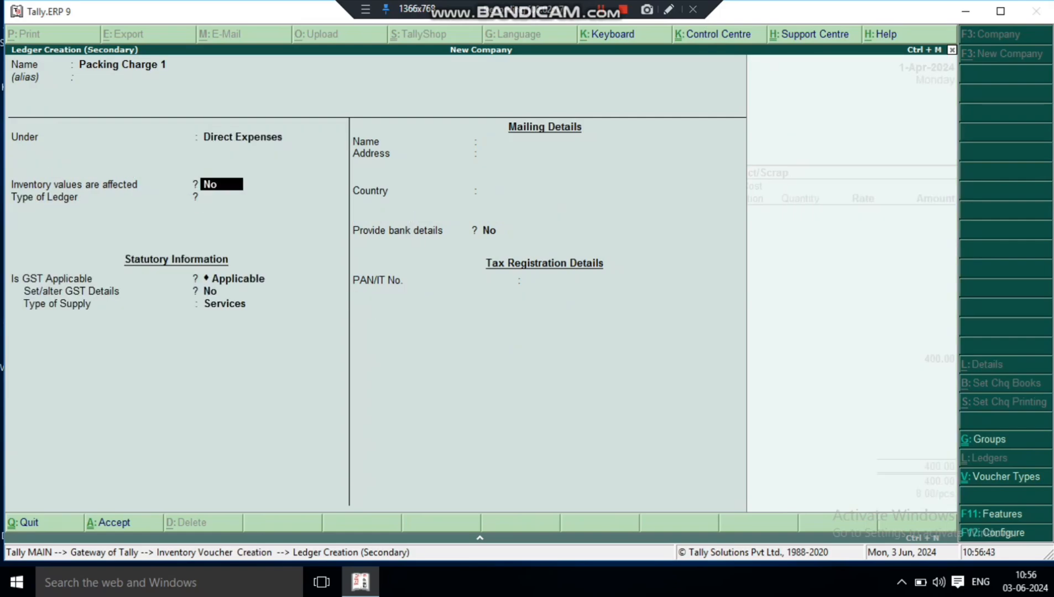
- Keep the default inventory, GST and mailing details and save the Packing Charge 1 ledger as an additional cost
key(Return)
key(Return)
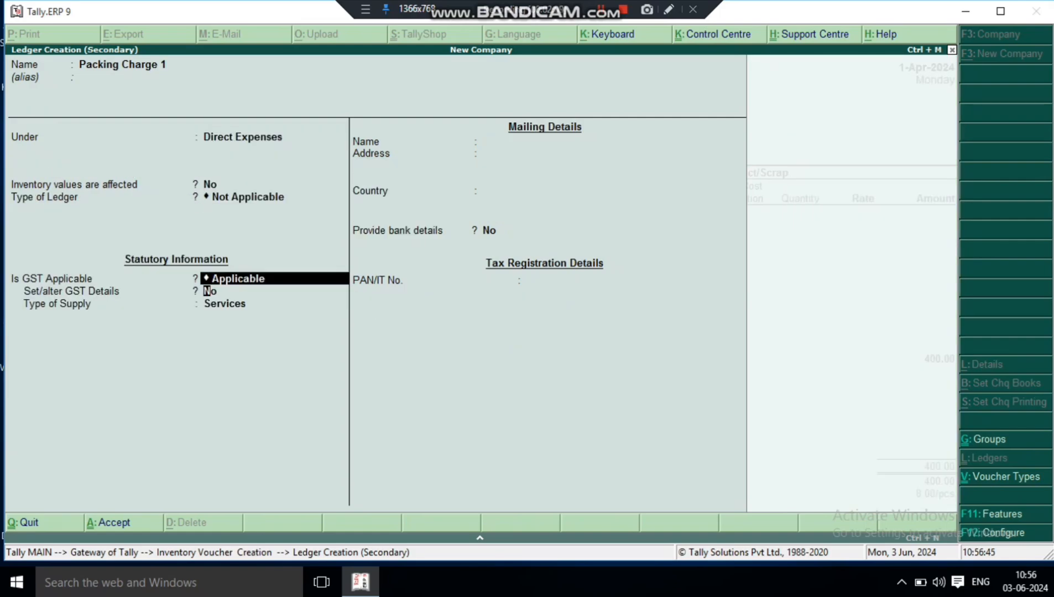
key(Return)
key(Return)
key(Return)
key(Return)
key(Return)
key(Return)
key(Return)
key(Return)
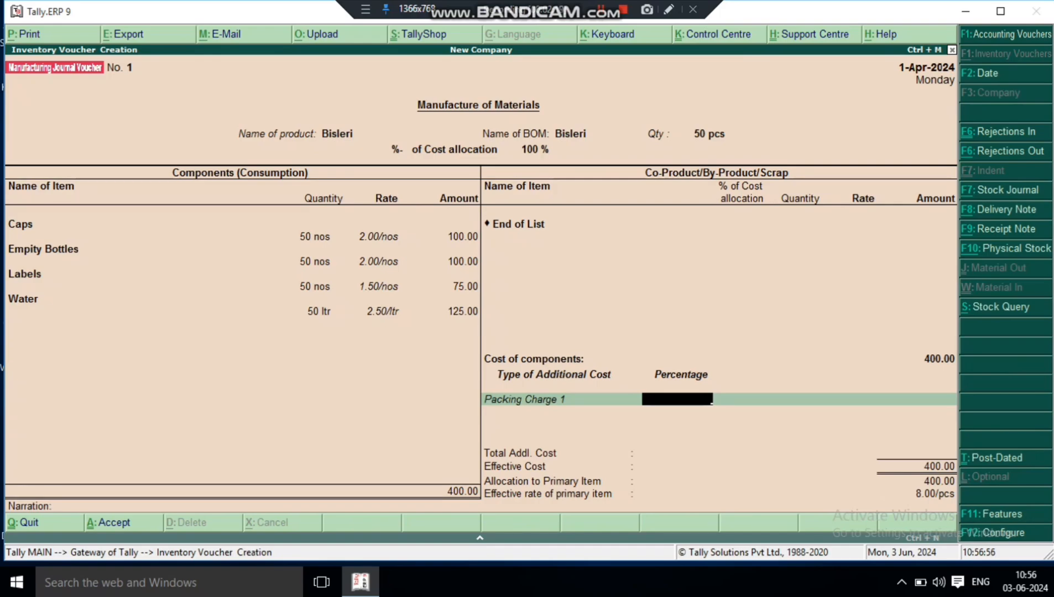
- Try 10 % for Packing Charge 1, clear the percentage and set a flat amount of 50.00 instead
text(10)
key(Return)
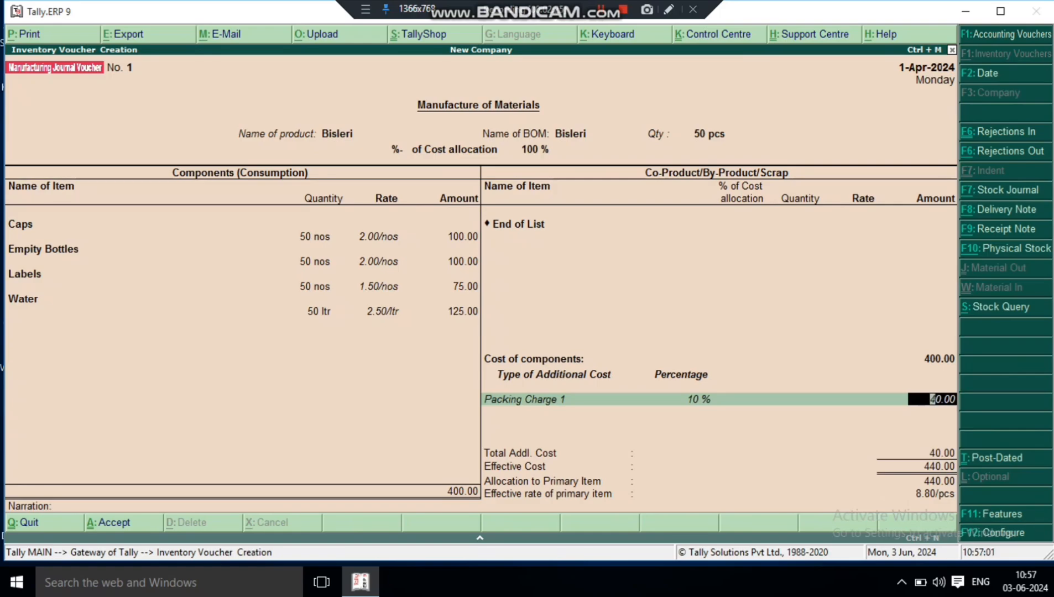
key(BackSpace)
key(Return)
text(50)
key(Return)
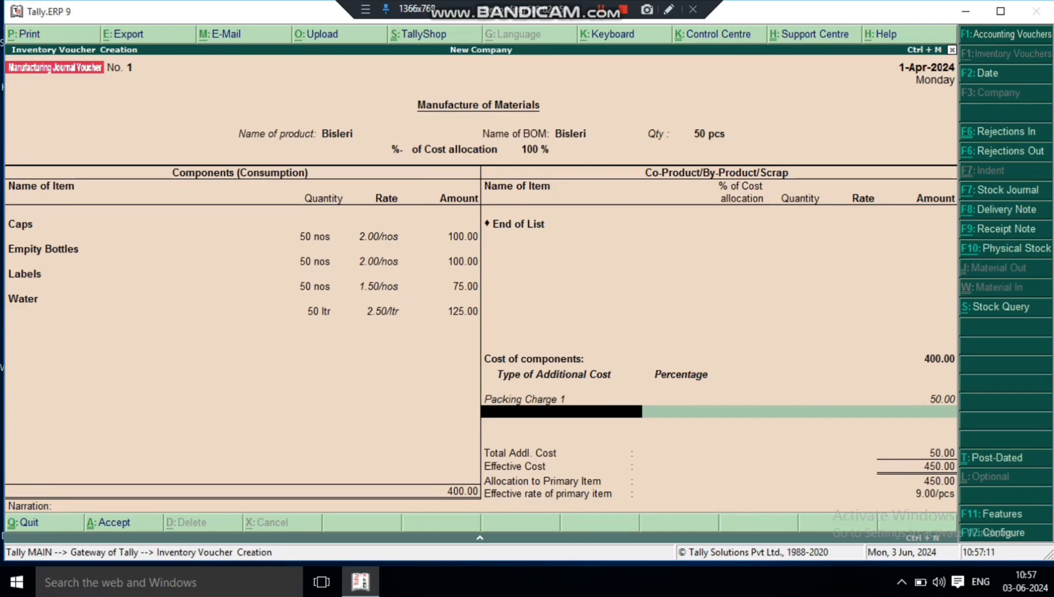
- Open a second additional-cost ledger, try naming it Labour Charge and clear that name
key(alt+c)
text(Labour)
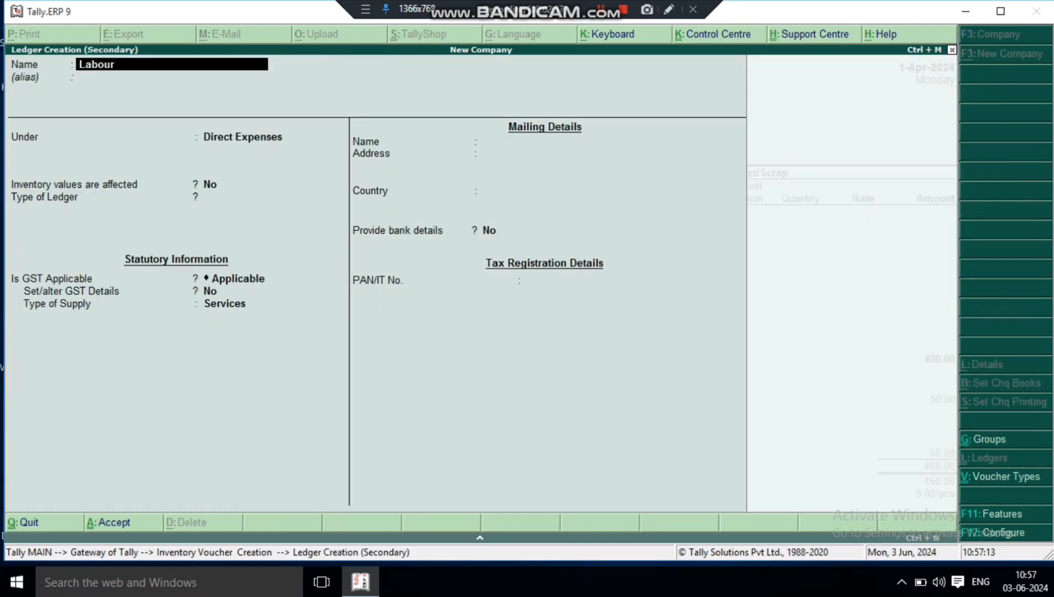
text( Charge)
key(Return)
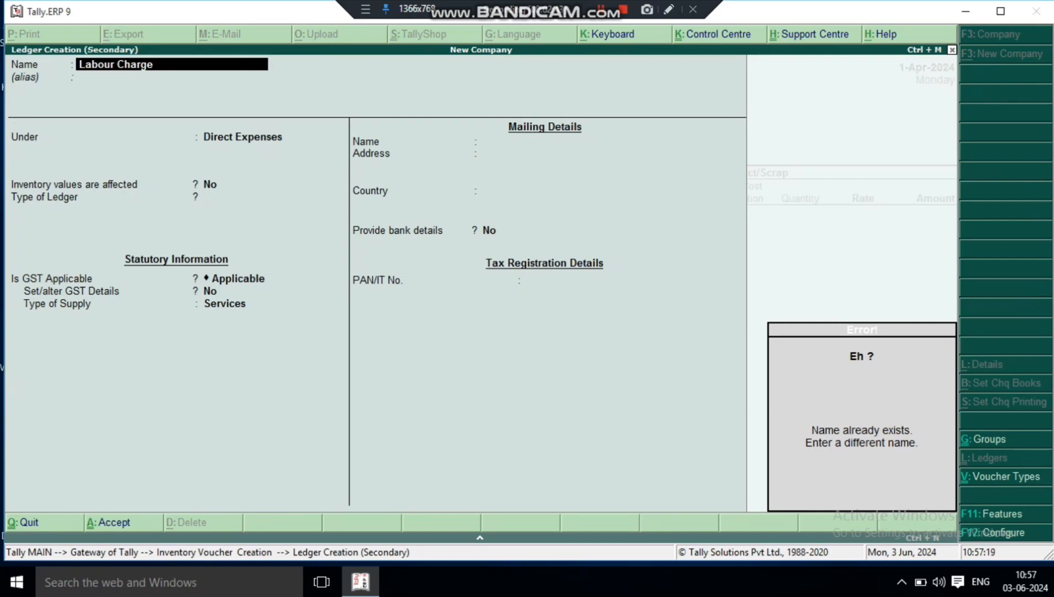
key(BackSpace)
key(BackSpace)
key(BackSpace)
key(BackSpace)
key(BackSpace)
key(BackSpace)
key(BackSpace)
key(BackSpace)
key(BackSpace)
key(BackSpace)
key(BackSpace)
key(BackSpace)
key(BackSpace)
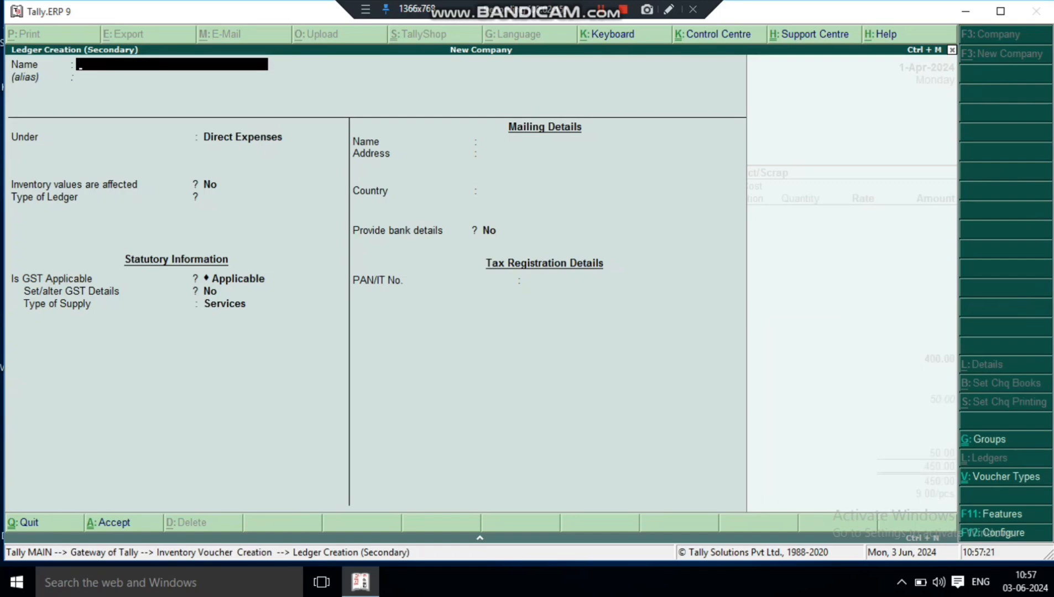
- Name the ledger Labour Charge 1, keep it under Direct Expenses and save it
text(Labour Charge 1)
key(Return)
key(Return)
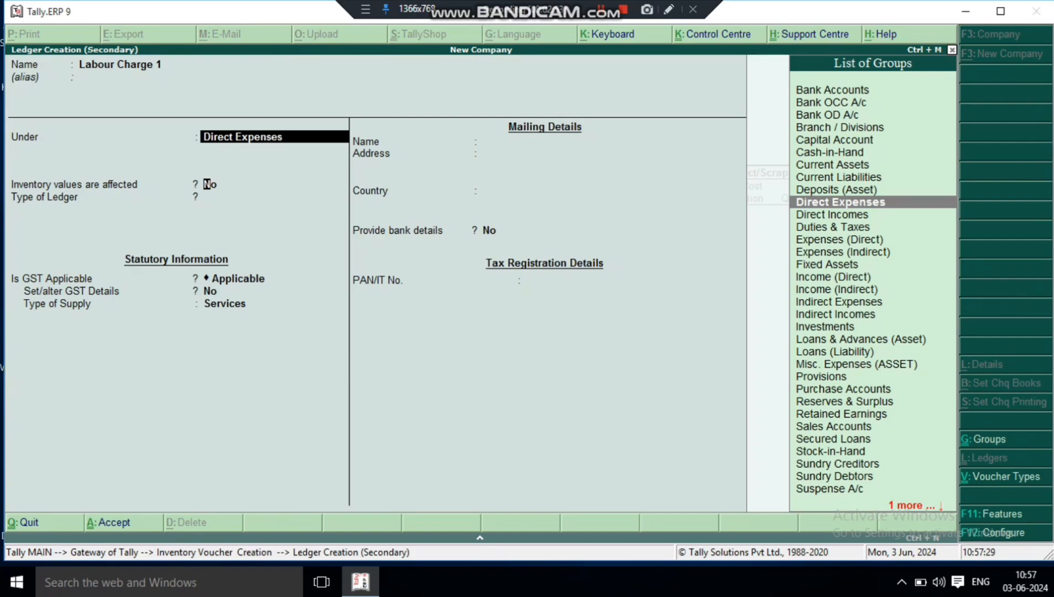
key(Return)
key(ctrl+a)
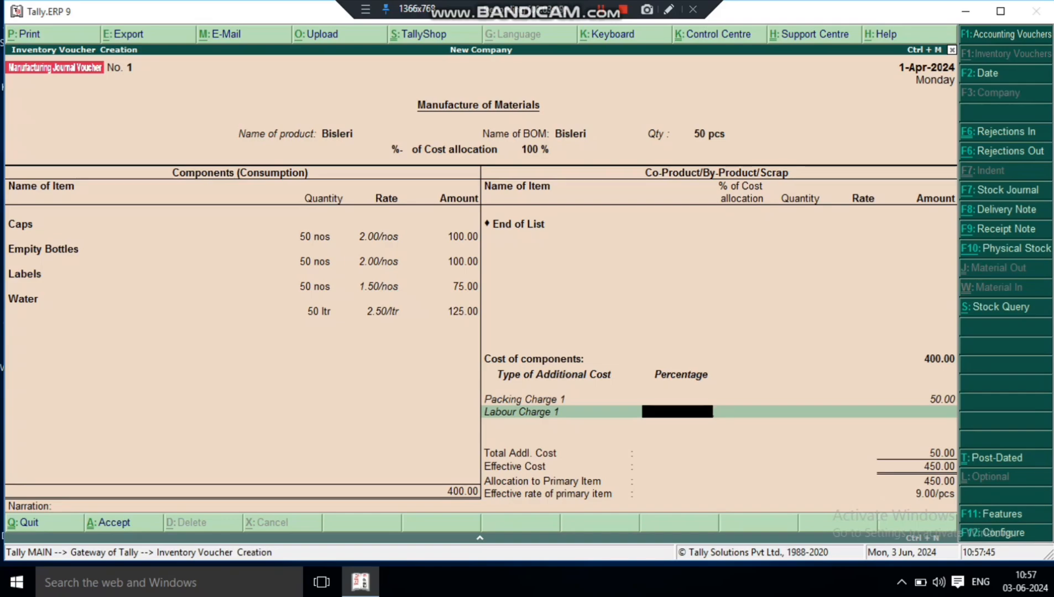
- Charge Labour Charge 1 at 20 %, save the manufacturing journal voucher and leave voucher entry
text(20)
key(Return)
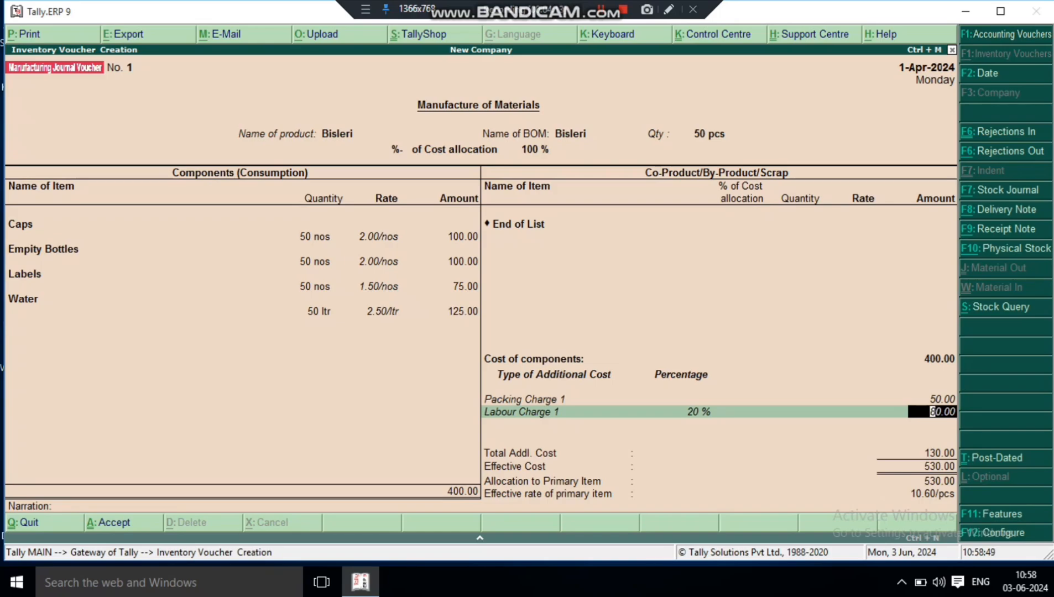
key(Return)
key(Return)
key(Return)
key(Return)
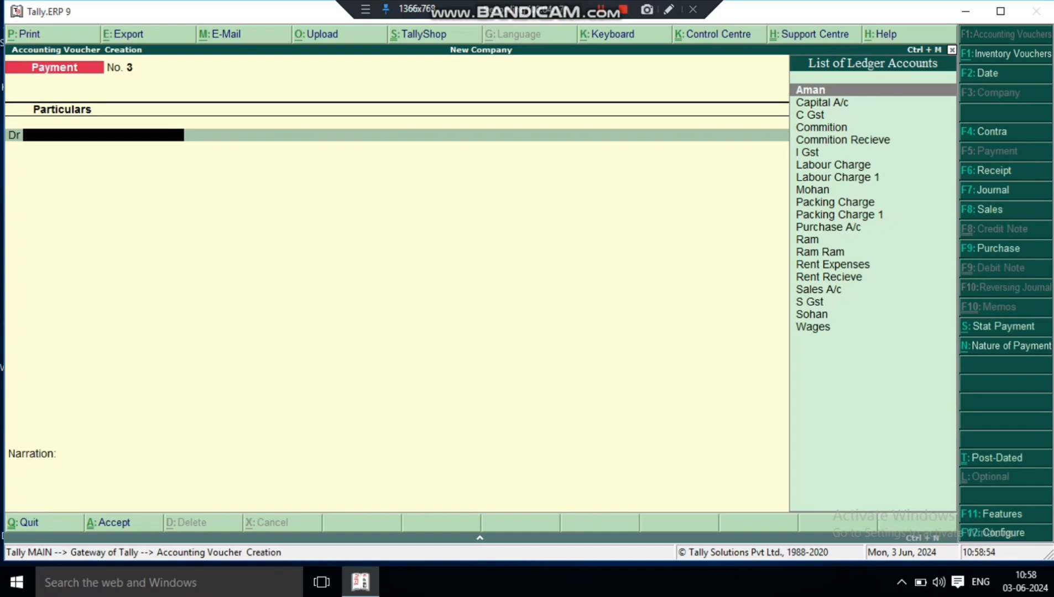
key(Escape)
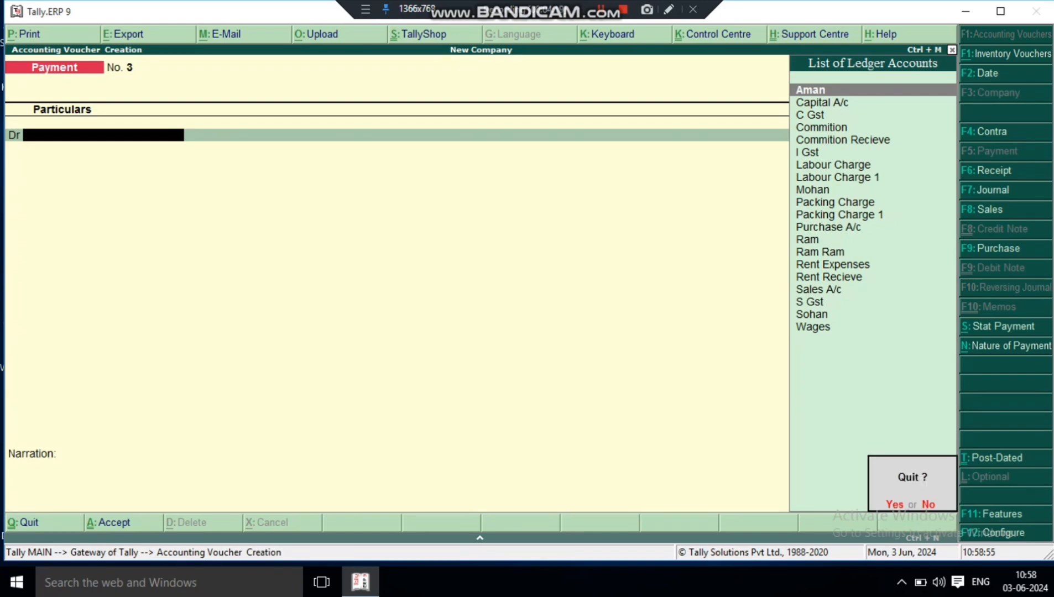
key(Return)
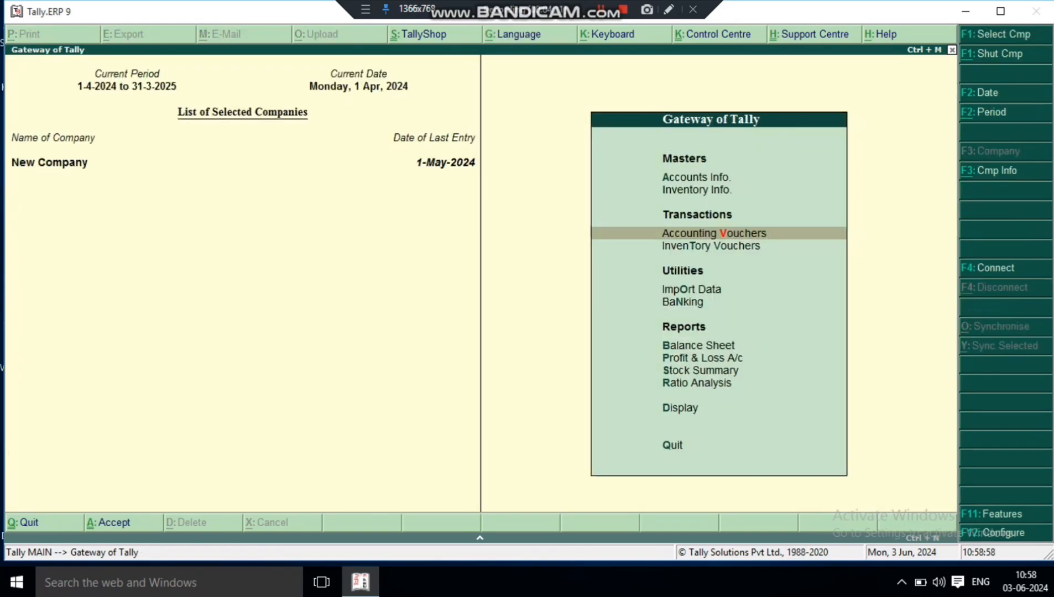
- Open the Stock Summary and examine the closing balances of Bisleri and its component items
key(Down)
key(Down)
key(Down)
key(Down)
key(Down)
key(Down)
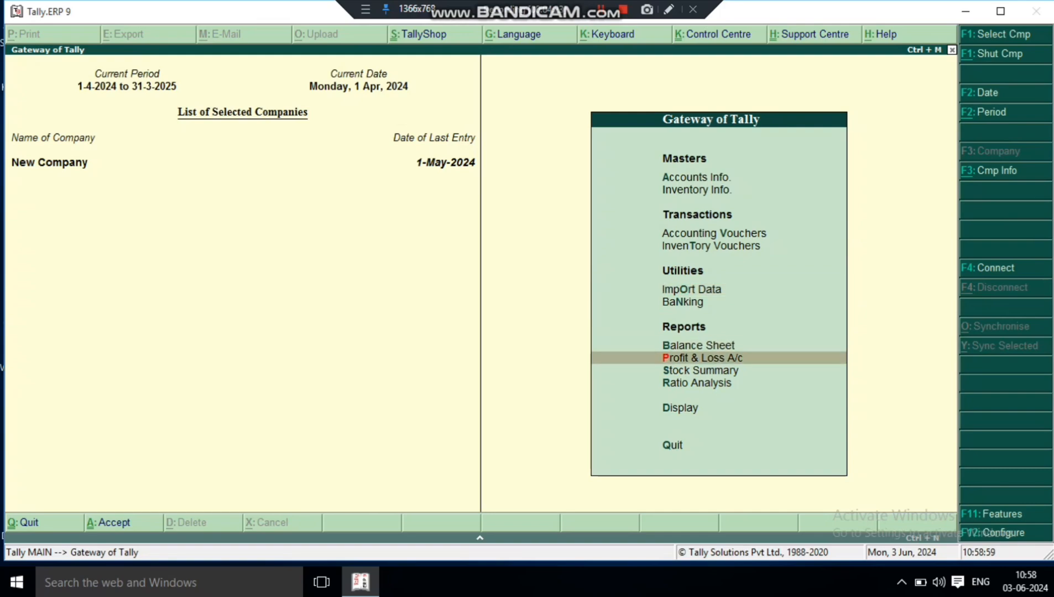
key(Return)
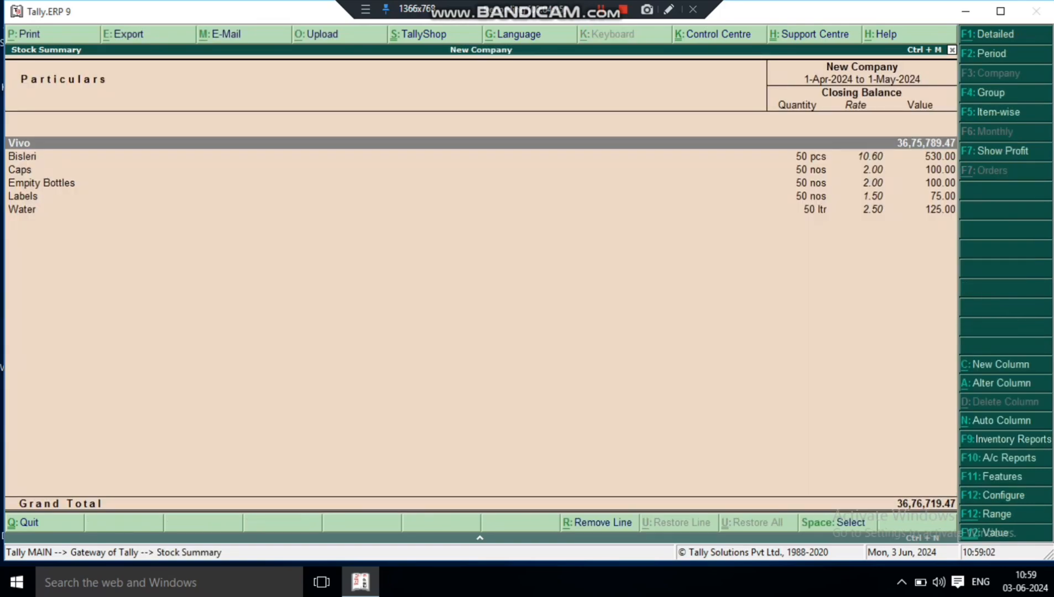
key(Down)
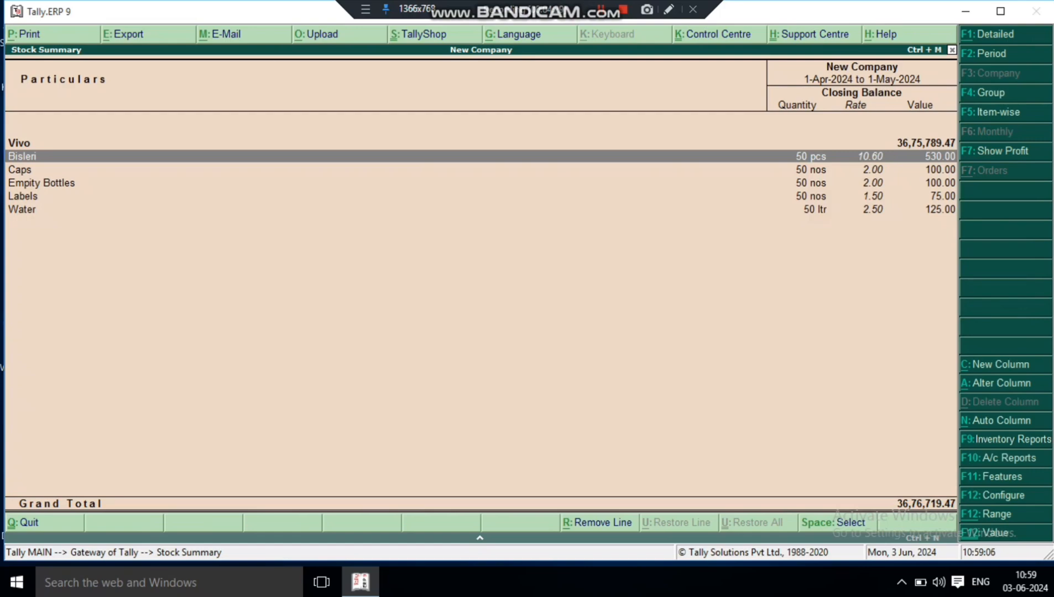
key(Down)
key(Down)
key(Down)
key(Down)
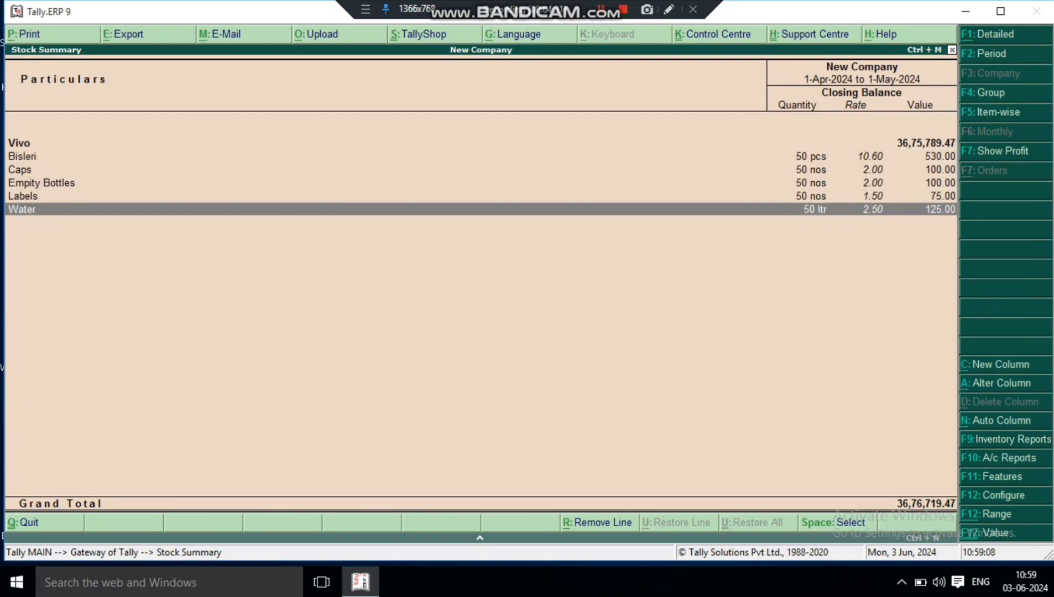
key(Up)
- Drill into Bisleri's April stock vouchers to inspect the manufacturing journal entry and close the reports without changes
key(Up)
key(Up)
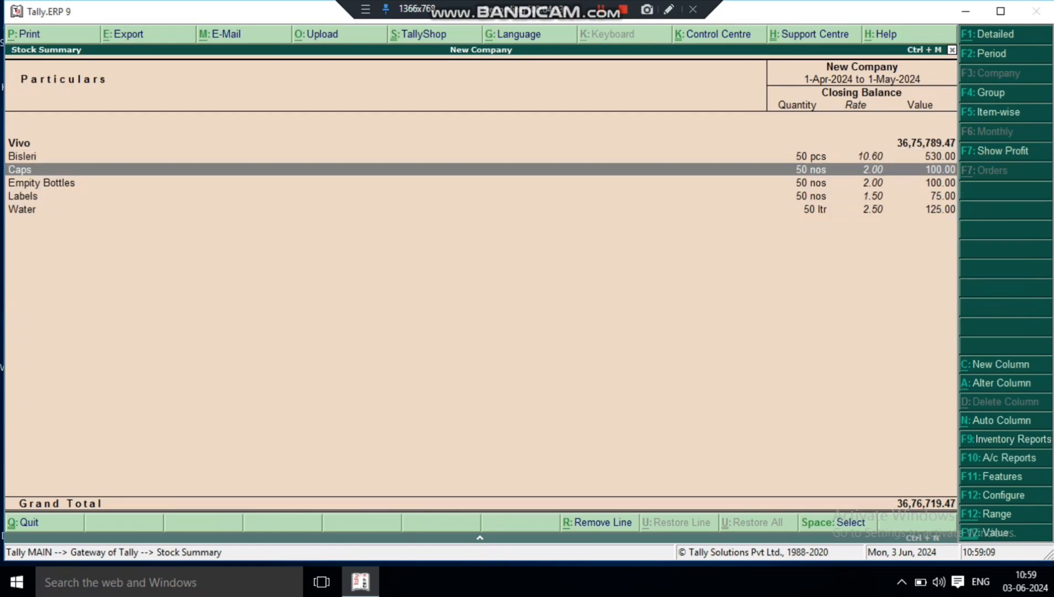
key(Up)
key(Return)
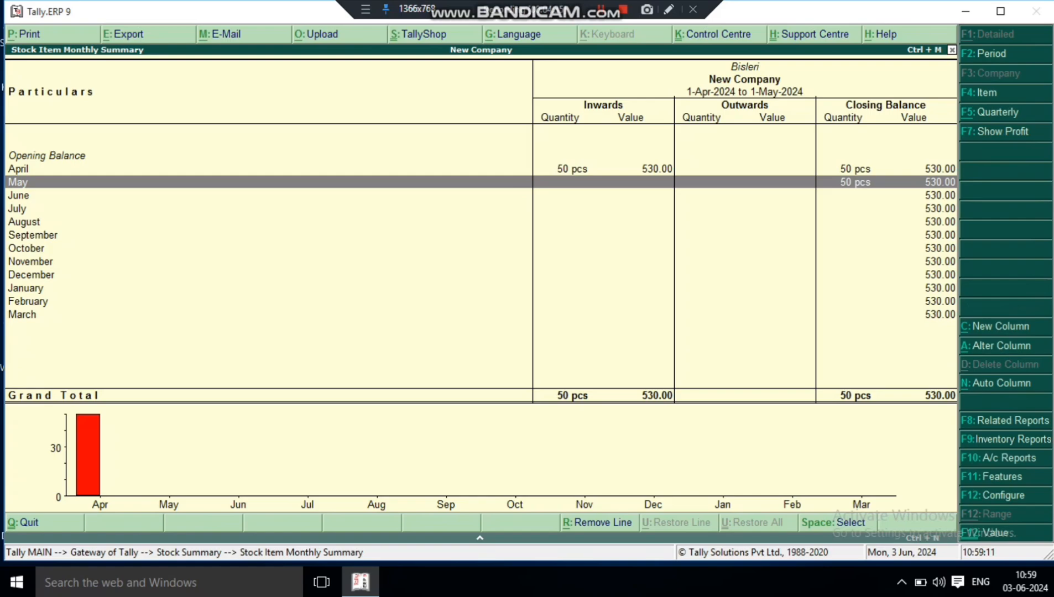
key(Return)
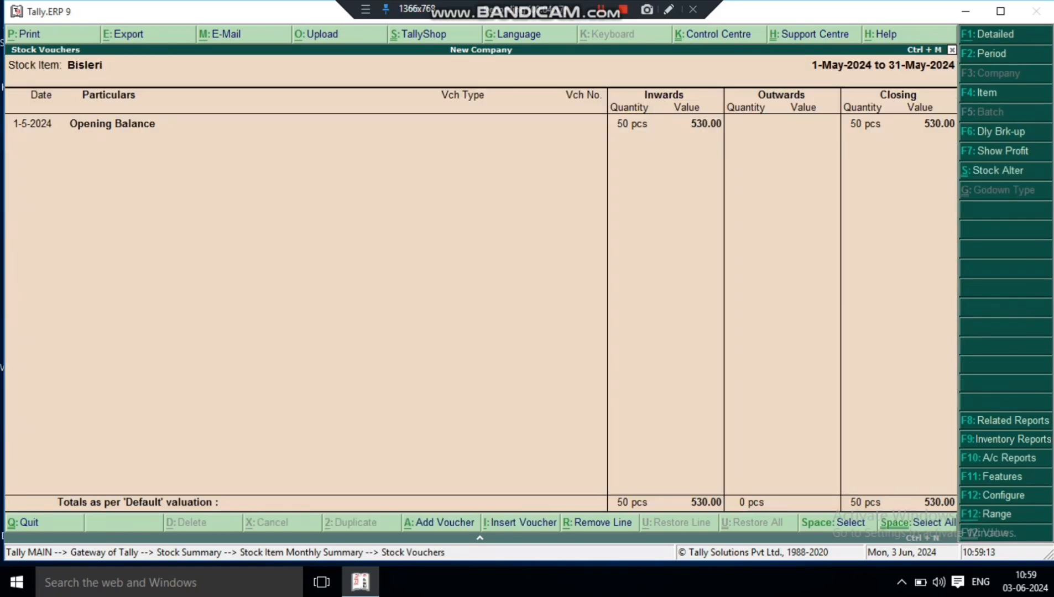
key(Escape)
key(Up)
key(Return)
key(Return)
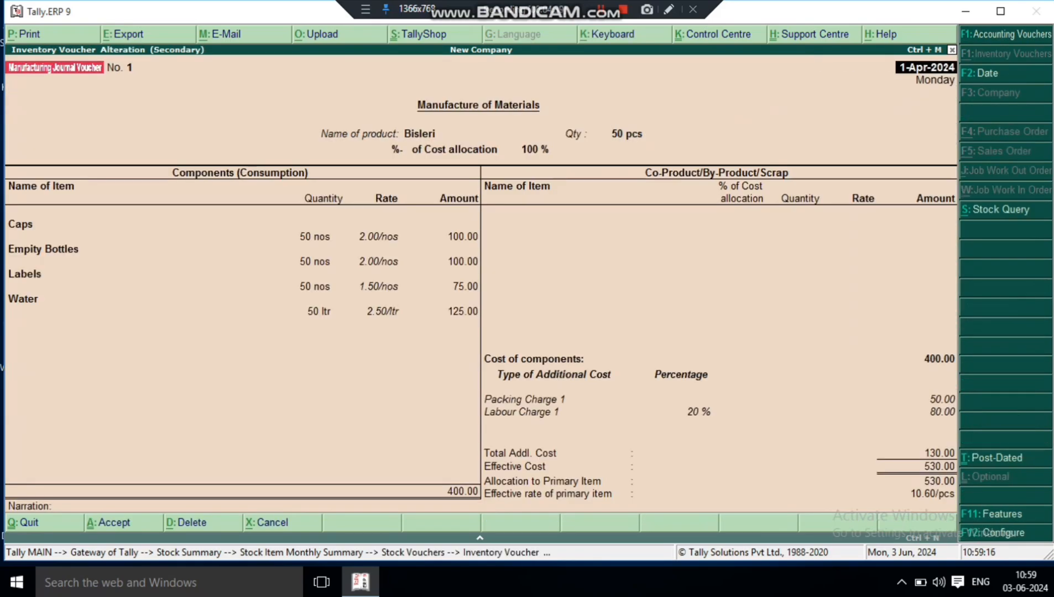
key(Escape)
key(y)
key(Escape)
key(Escape)
key(Escape)
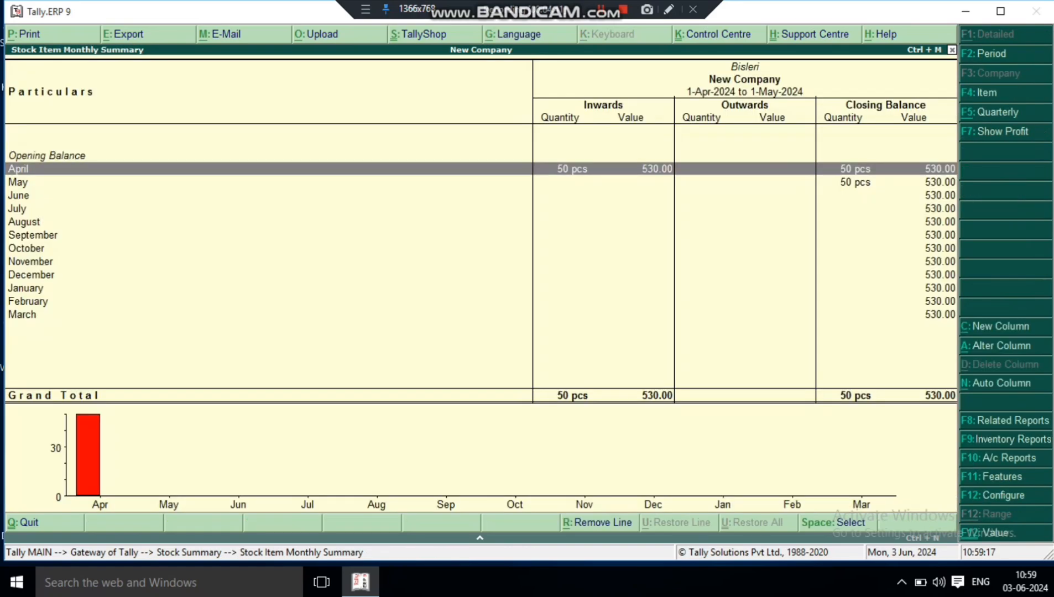
- Start a new sales voucher with reference number 1
key(Down)
key(Return)
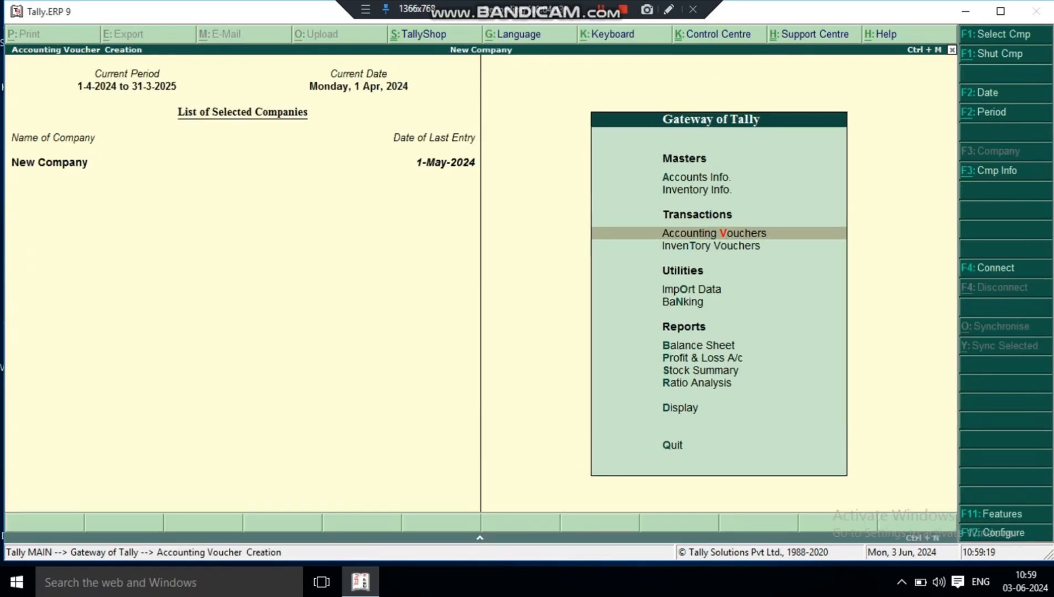
key(F8)
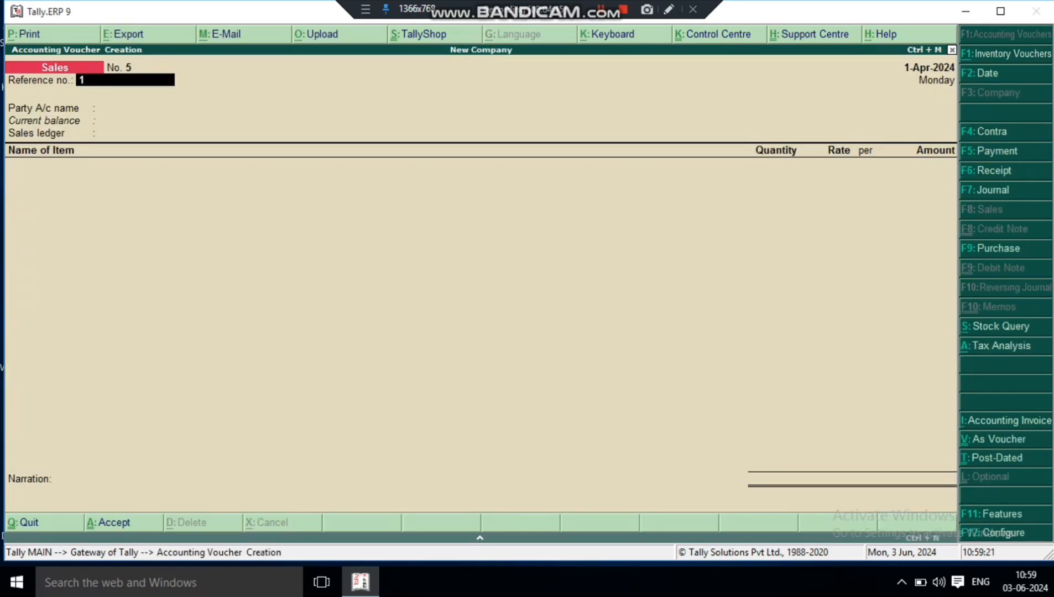
key(Return)
- Select the customer's ledger as the party account, leaving despatch and order details blank and keeping the default buyer details
key(Return)
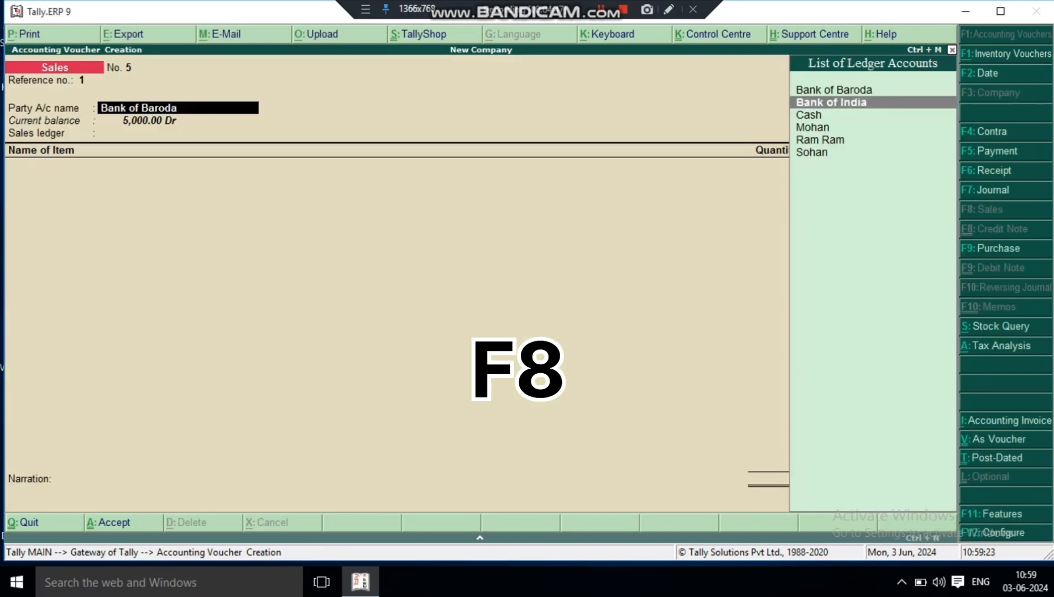
key(Down)
key(Down)
key(Return)
key(Return)
key(Return)
key(Return)
key(Return)
key(Return)
key(Return)
key(Return)
key(Return)
key(Return)
key(Return)
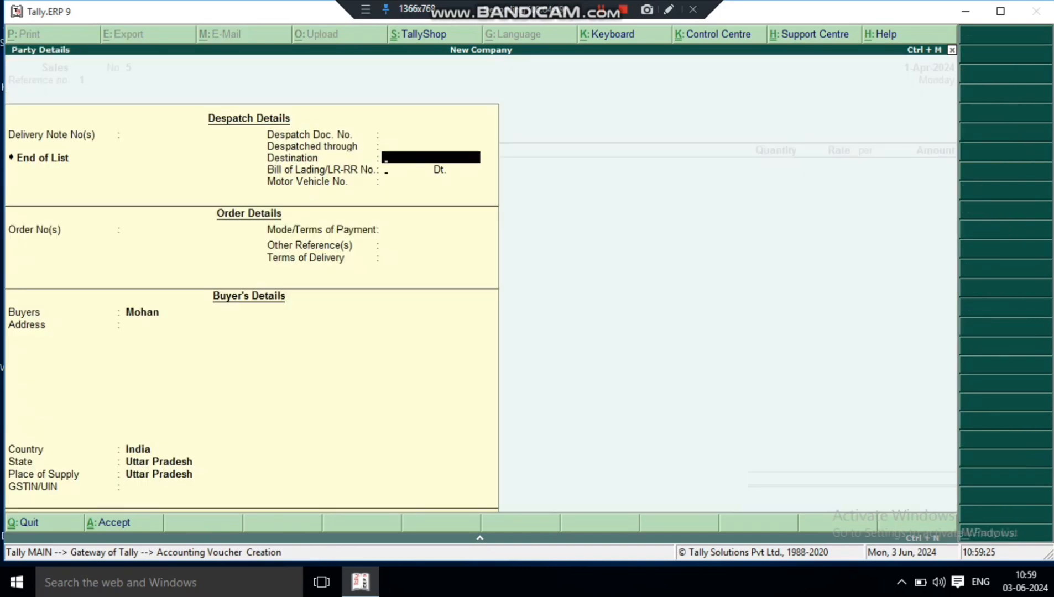
- Use Sales A/c as the sales ledger and add Bisleri with its tracking number set to Not Applicable
key(Return)
key(Return)
key(Return)
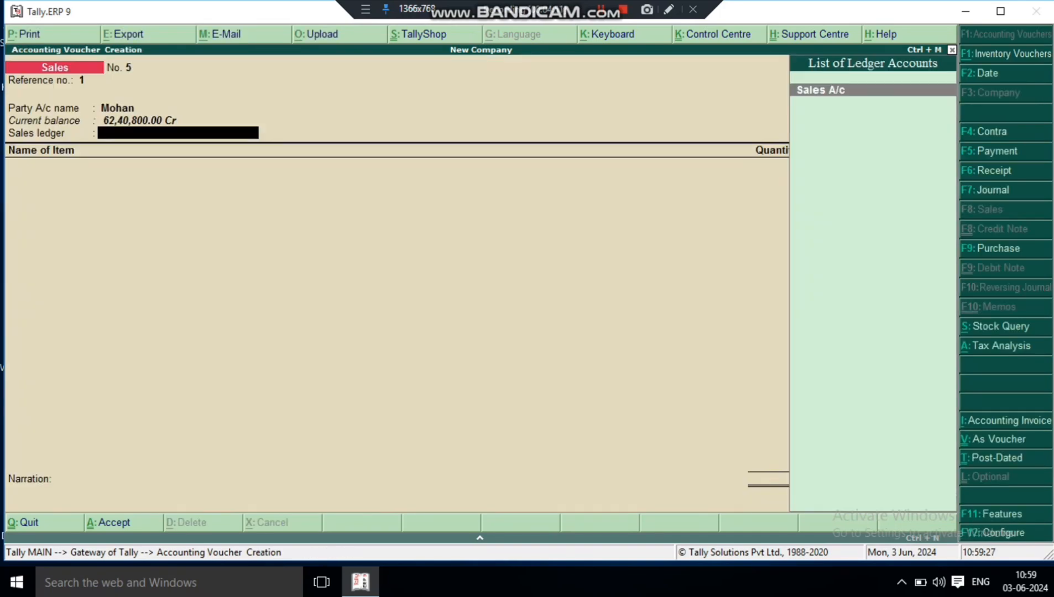
key(Return)
key(Down)
key(Return)
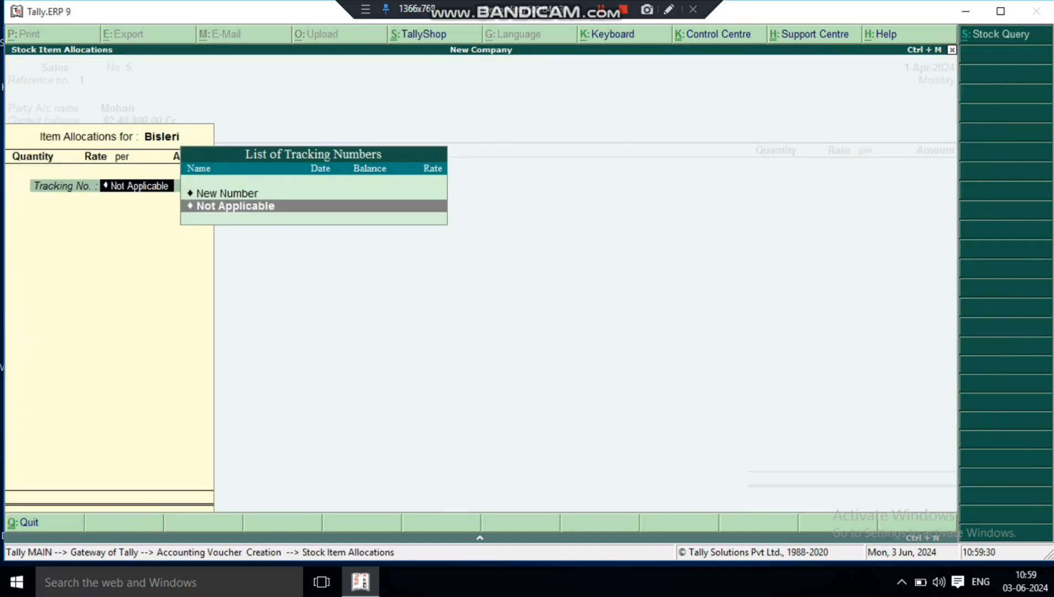
- Enter 10 pcs of Bisleri at a rate of 15.00 per pcs, save the sales voucher and leave voucher entry
key(Return)
text(10)
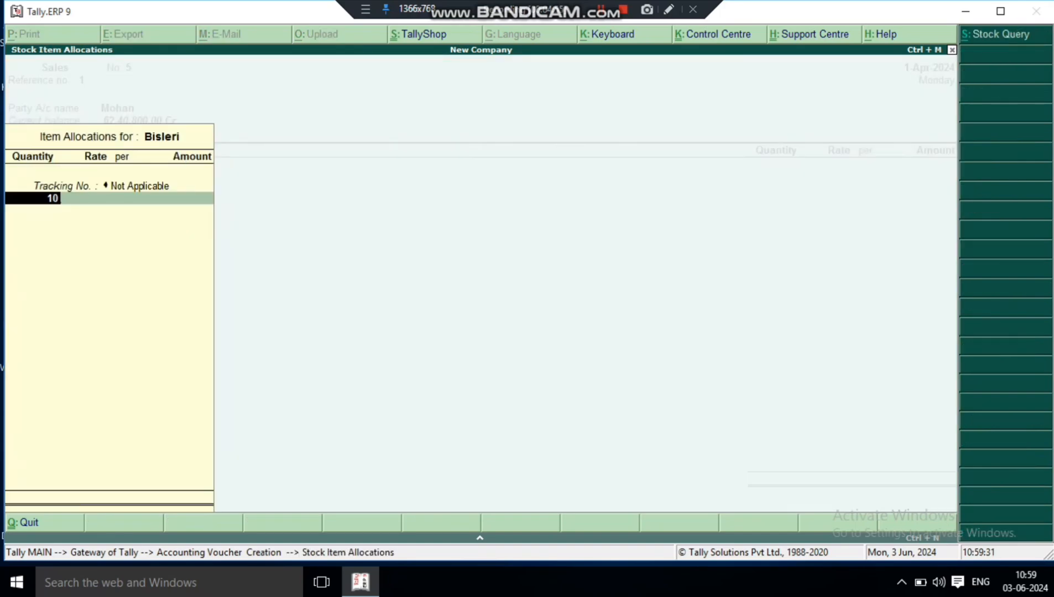
key(Return)
text(15)
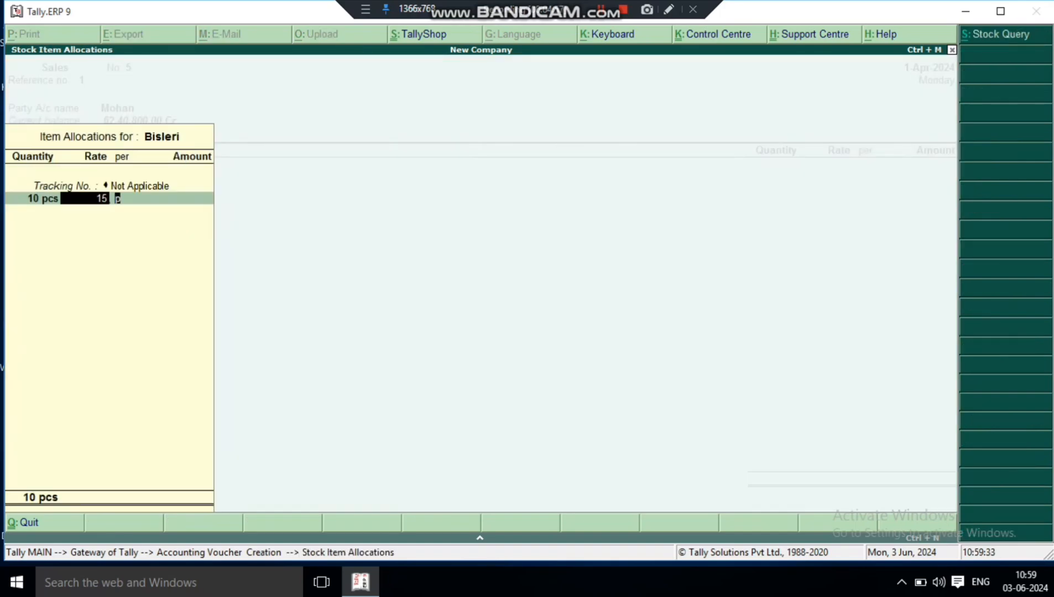
key(Return)
key(Return)
key(Return)
key(Return)
key(Return)
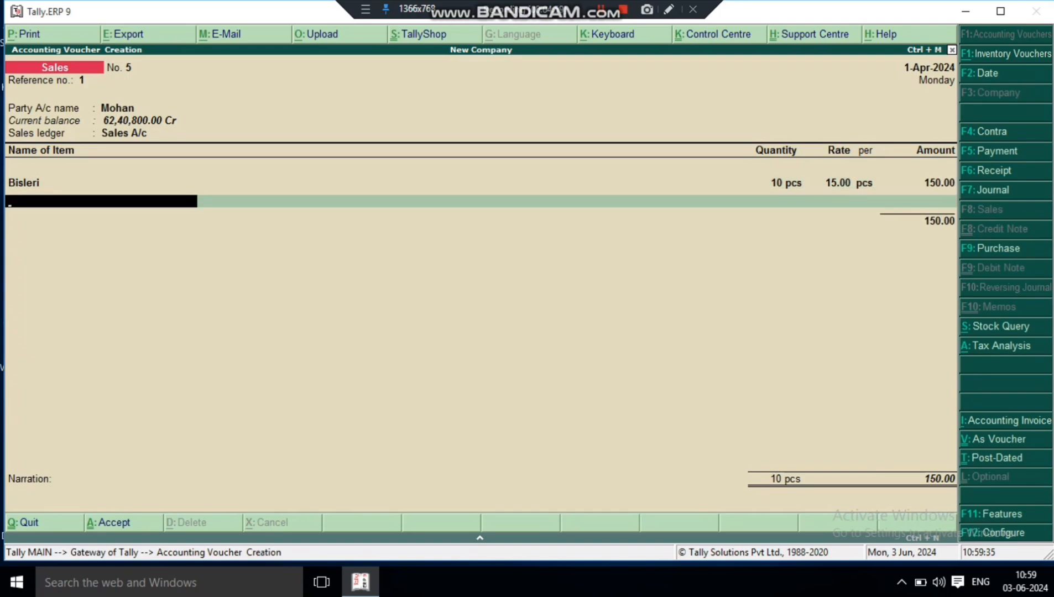
key(ctrl+a)
key(Escape)
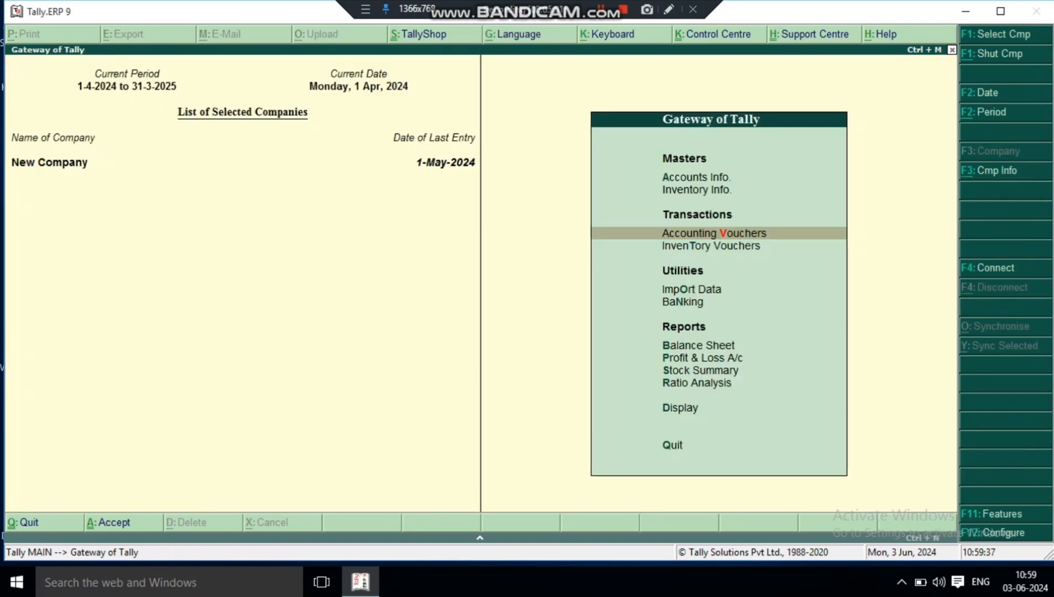
- Check Bisleri's stock after the sale in the Stock Summary and its monthly summary
key(Down)
key(Down)
key(Down)
key(Down)
key(Down)
key(Down)
key(Return)
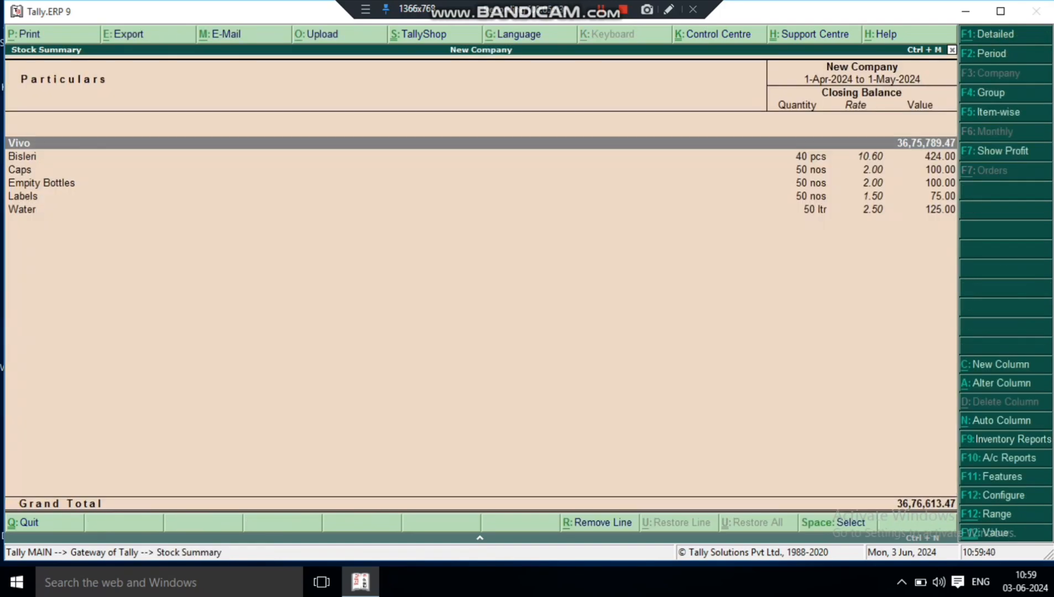
key(Down)
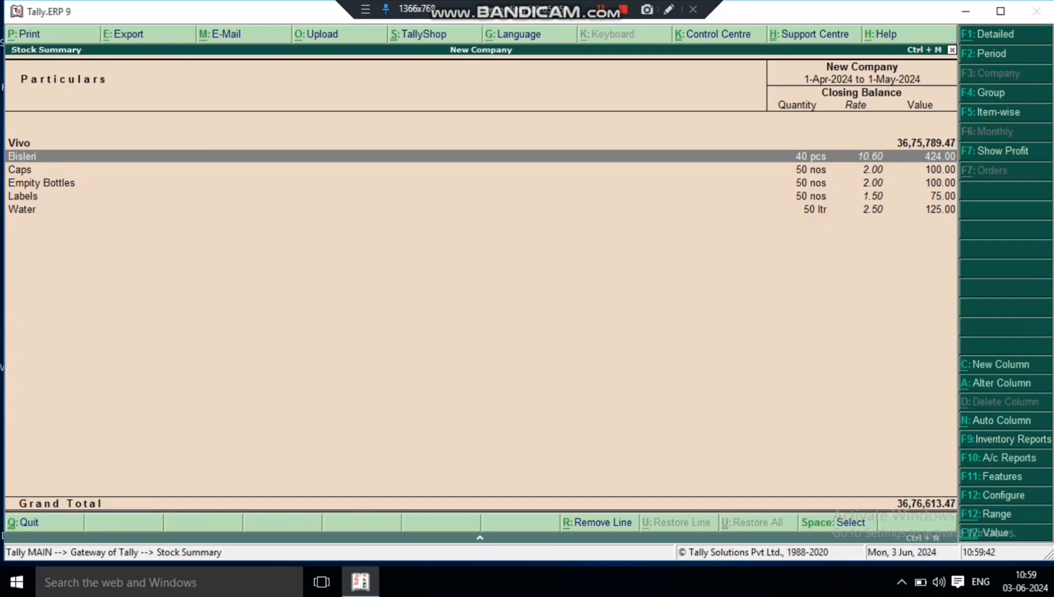
key(Return)
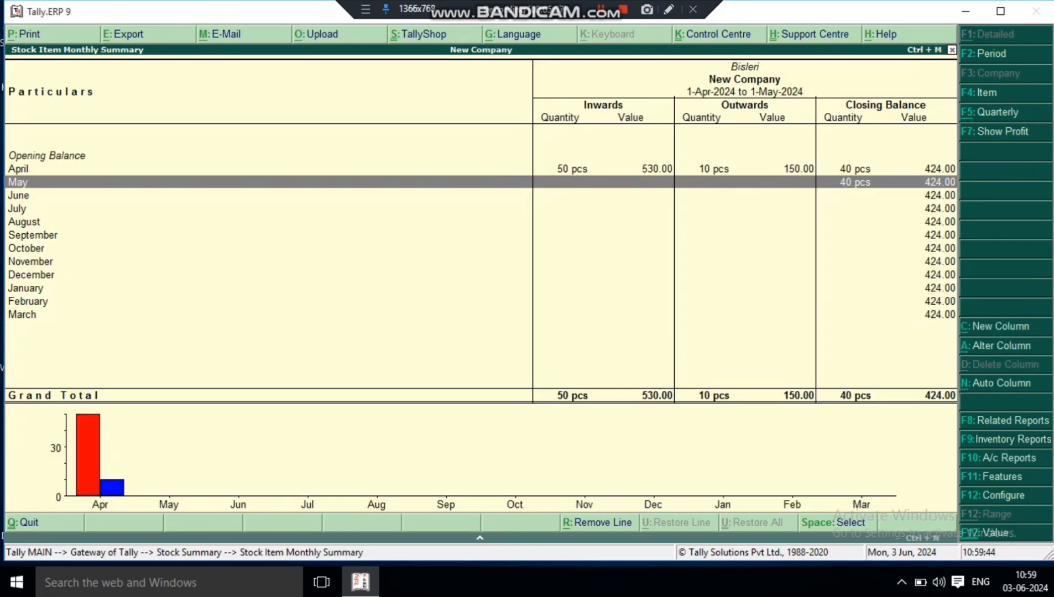
- Examine Bisleri's April manufacturing and sales vouchers and back out of the reports
key(Up)
key(Return)
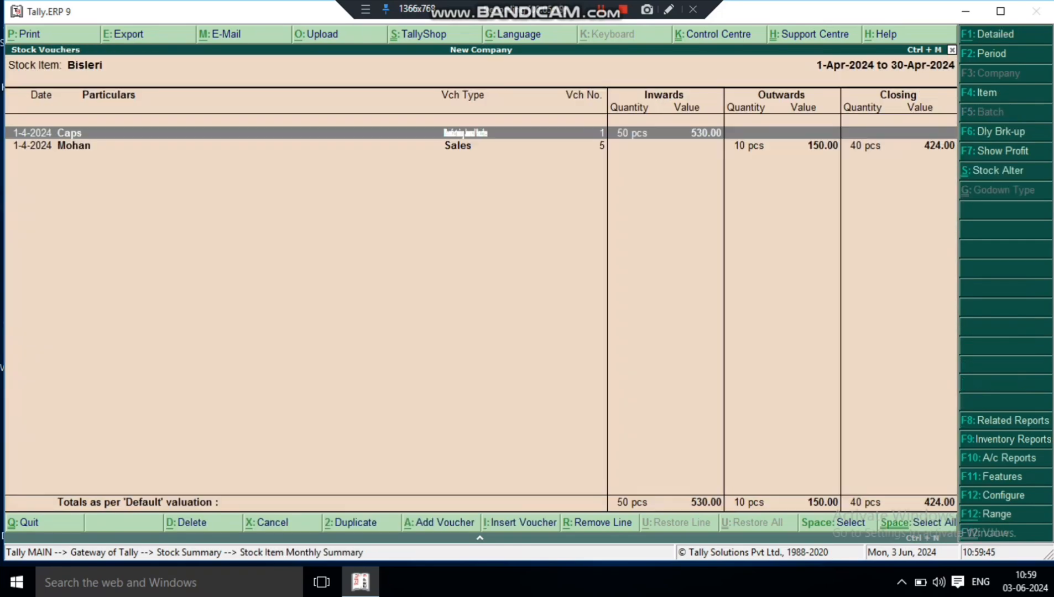
key(Down)
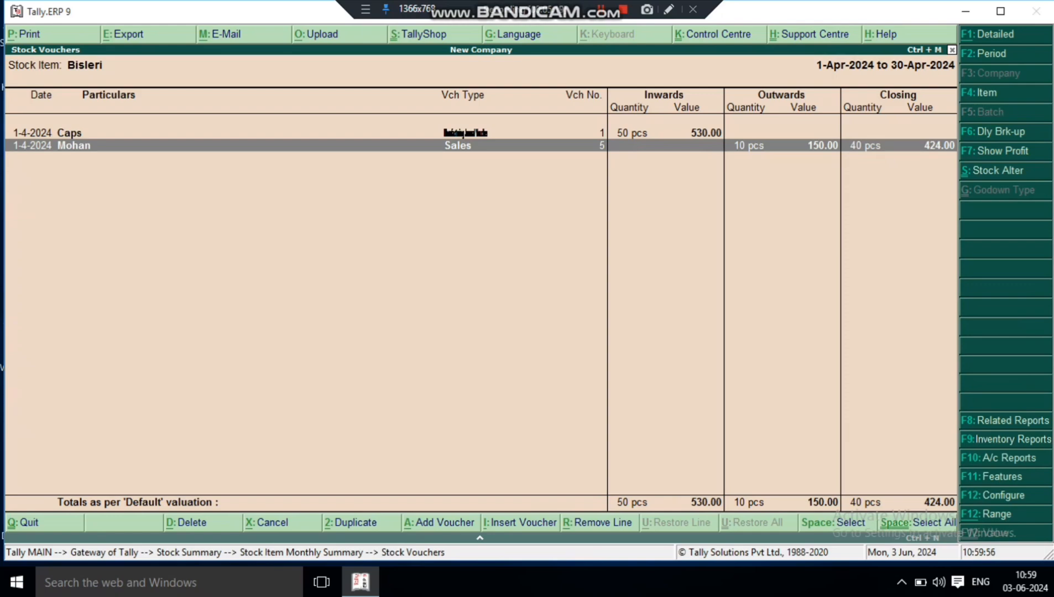
key(Escape)
key(Escape)
key(Escape)
key(Escape)
key(Escape)
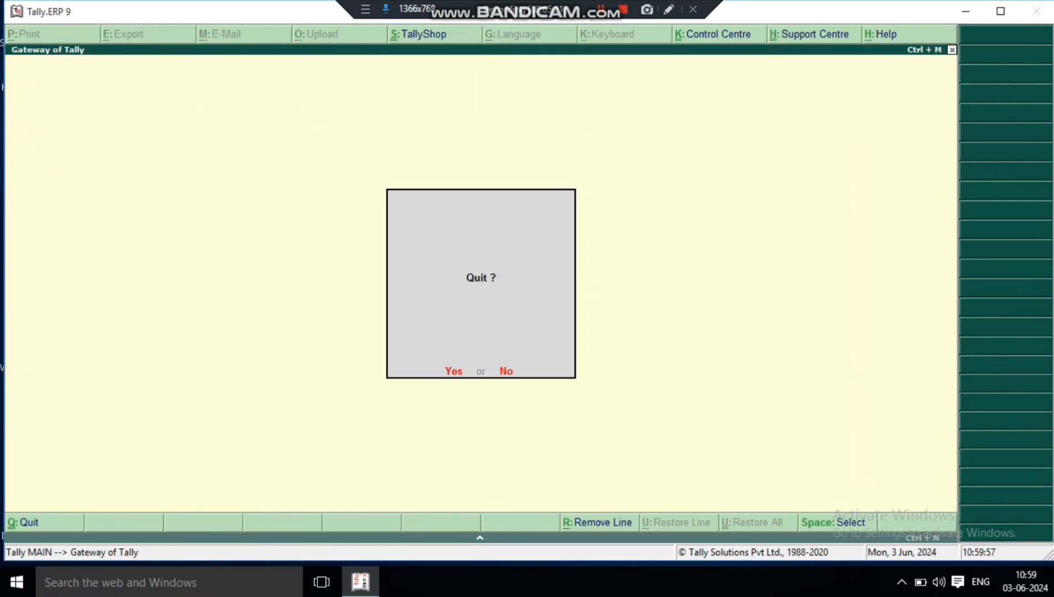